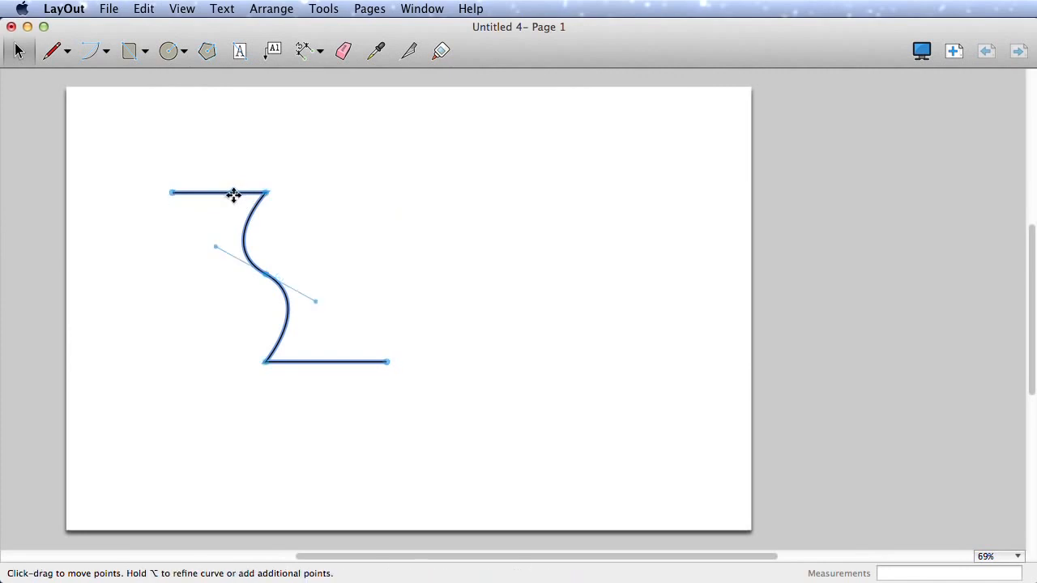
Reshape the upper curve: level the middle point's upper handle independently, and add a point pulled outward to the right.
mouse_move(216, 247)
left_mouse_down()
mouse_move(216, 273)
mouse_move(209, 249)
left_mouse_up()
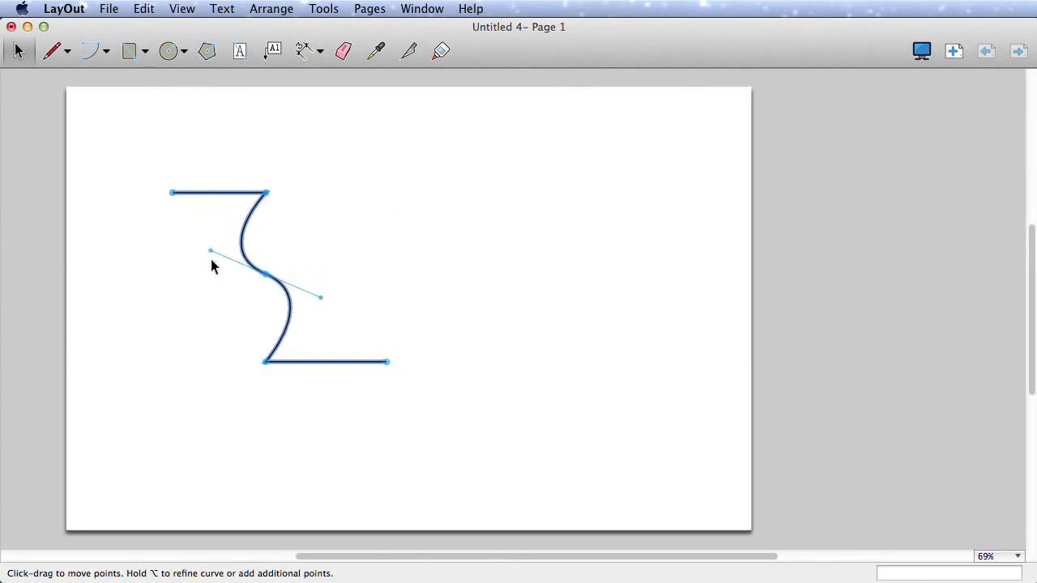
key("alt")
key("alt")
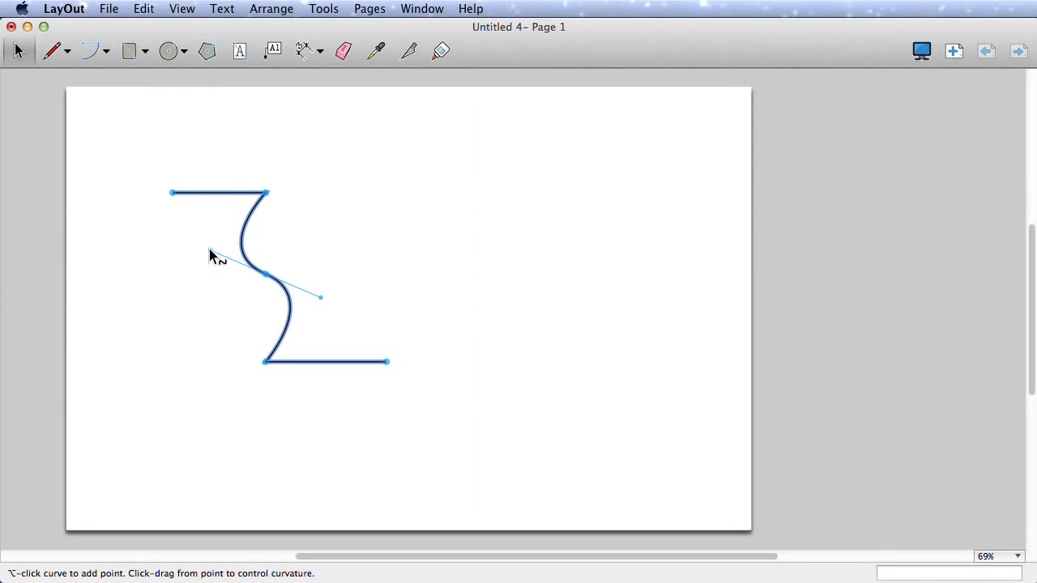
mouse_move(209, 255)
left_mouse_down("alt")
mouse_move(216, 319)
mouse_move(210, 272)
left_mouse_up("alt")
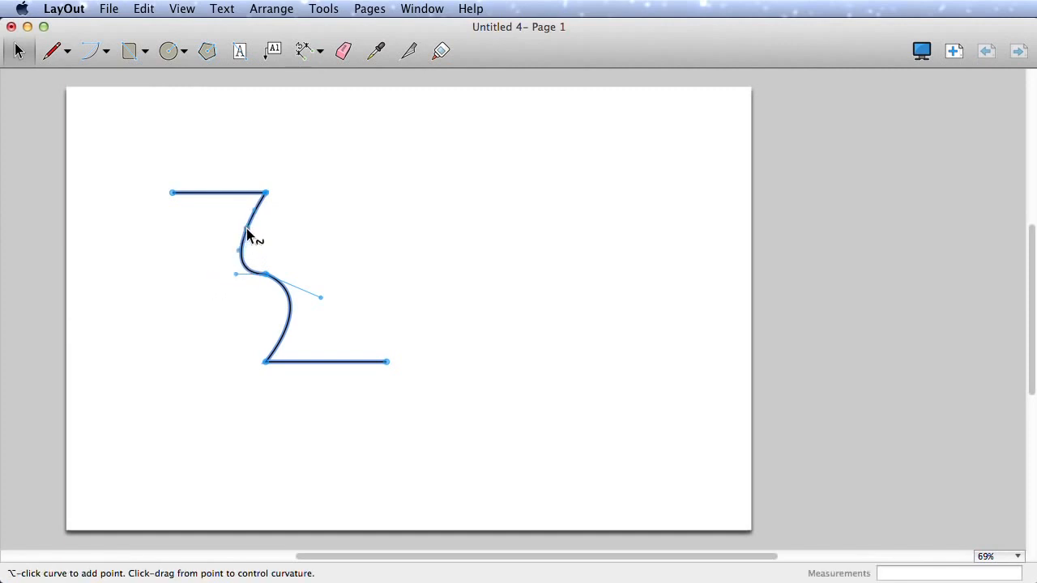
left_click_drag(247, 232, 280, 232, "alt")
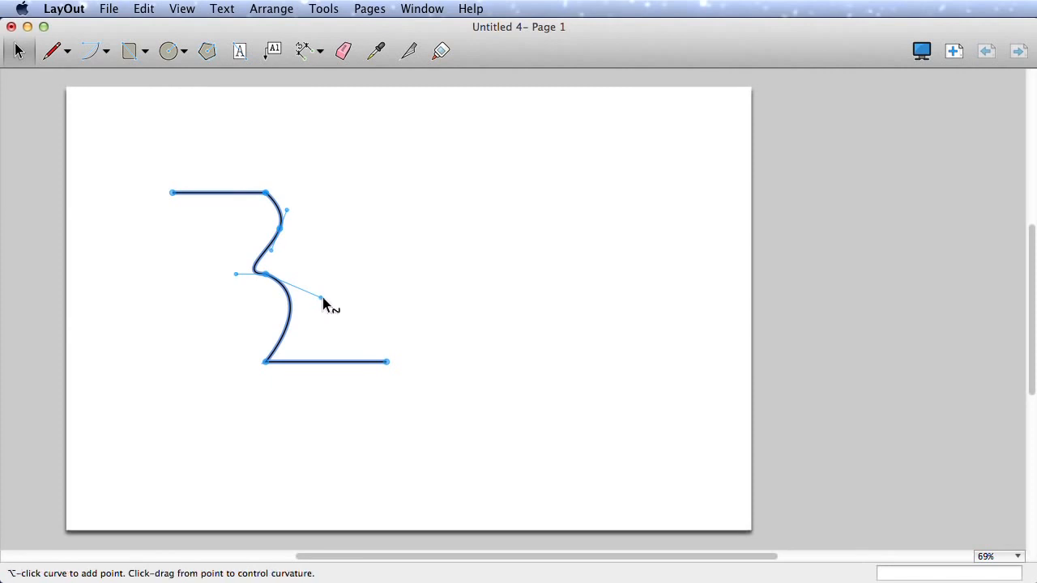
Level the middle point's lower handle, merge the added point into the middle point, and finish editing the path.
left_click_drag(321, 297, 322, 274)
left_click_drag(279, 229, 267, 273)
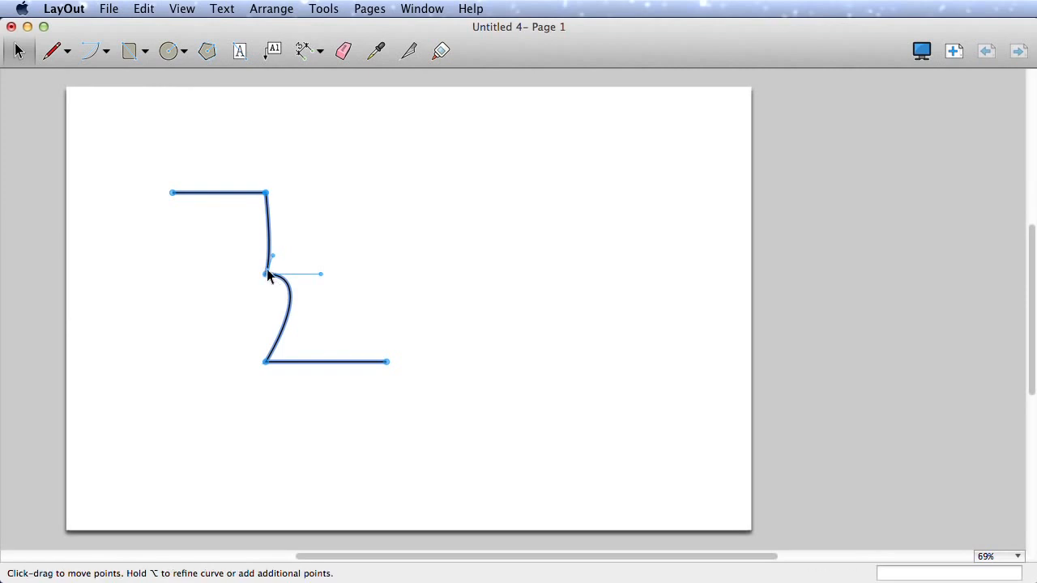
left_click(337, 295)
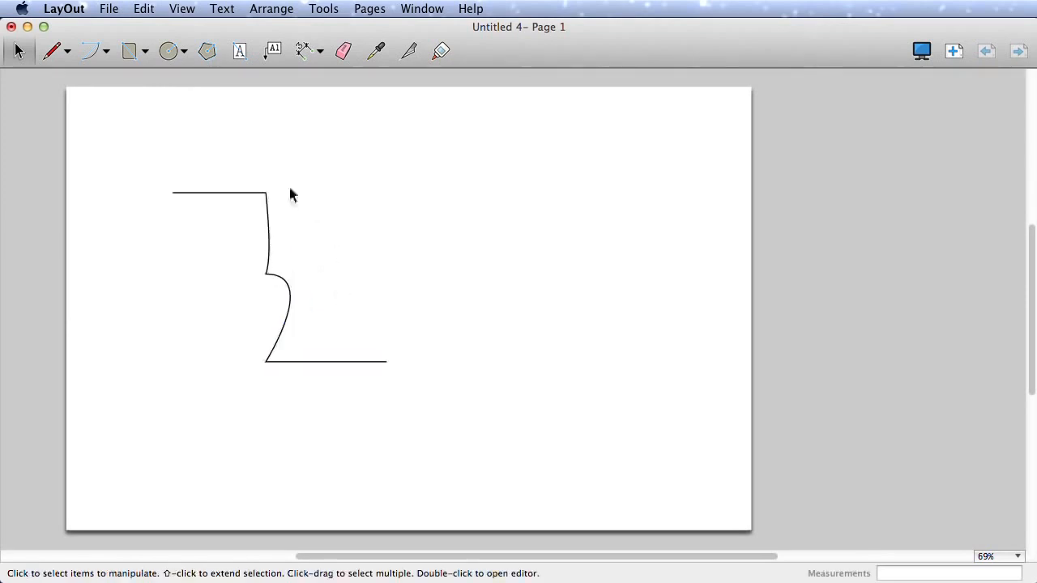
Draw a rounded rectangle about 3.5 by 4.2 inches to the right of the curved path, with the corner radius reduced.
left_click(143, 53)
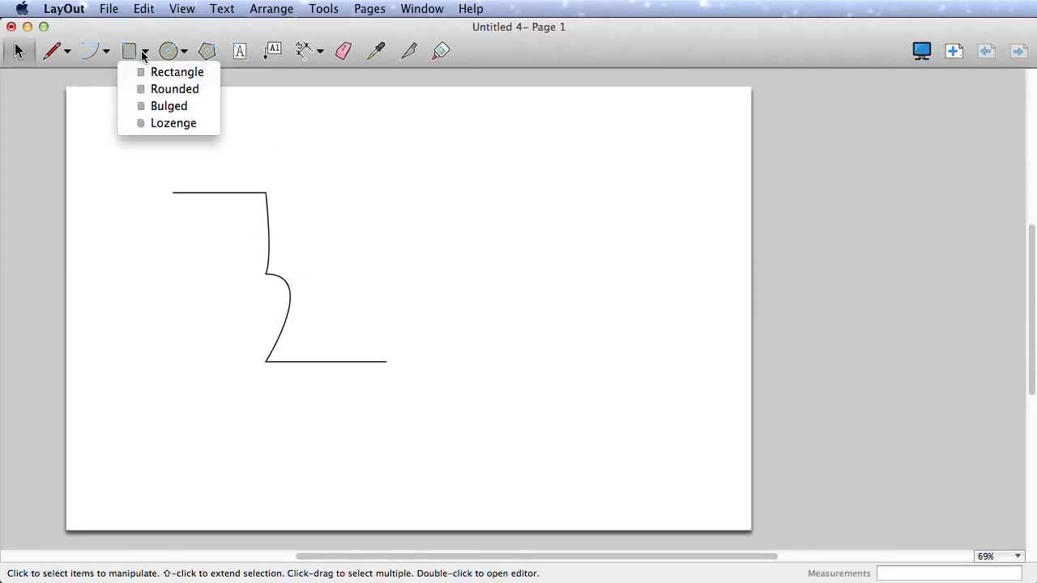
left_click(166, 89)
left_click(432, 201)
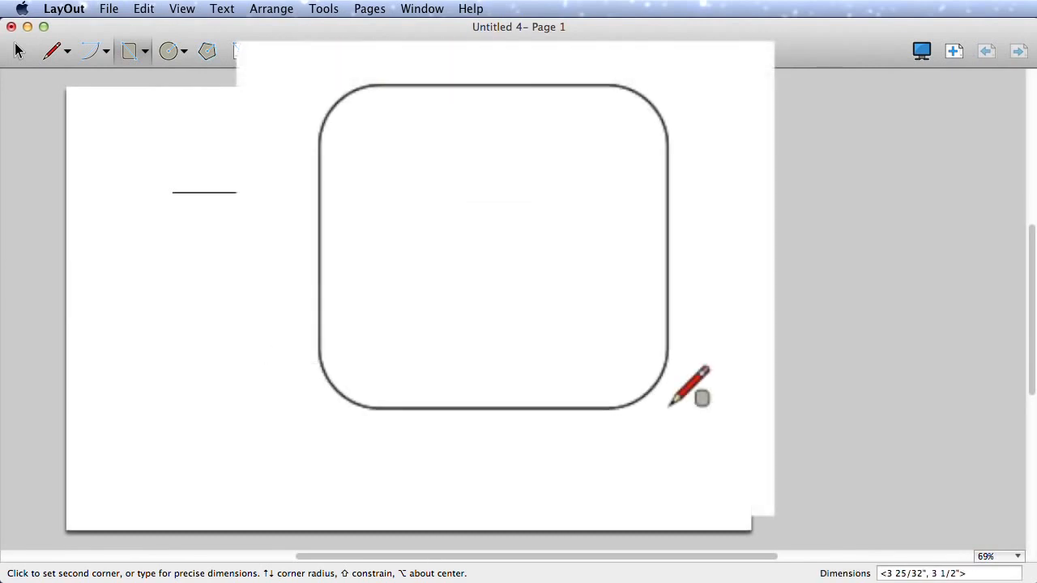
key("Down")
key("Down")
key("Down")
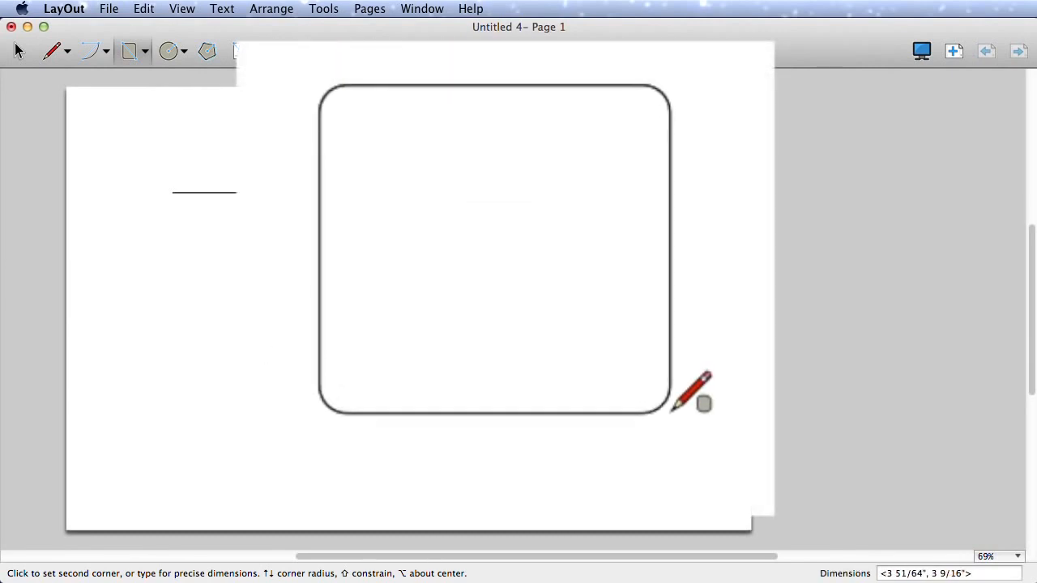
key("Down")
key("Down")
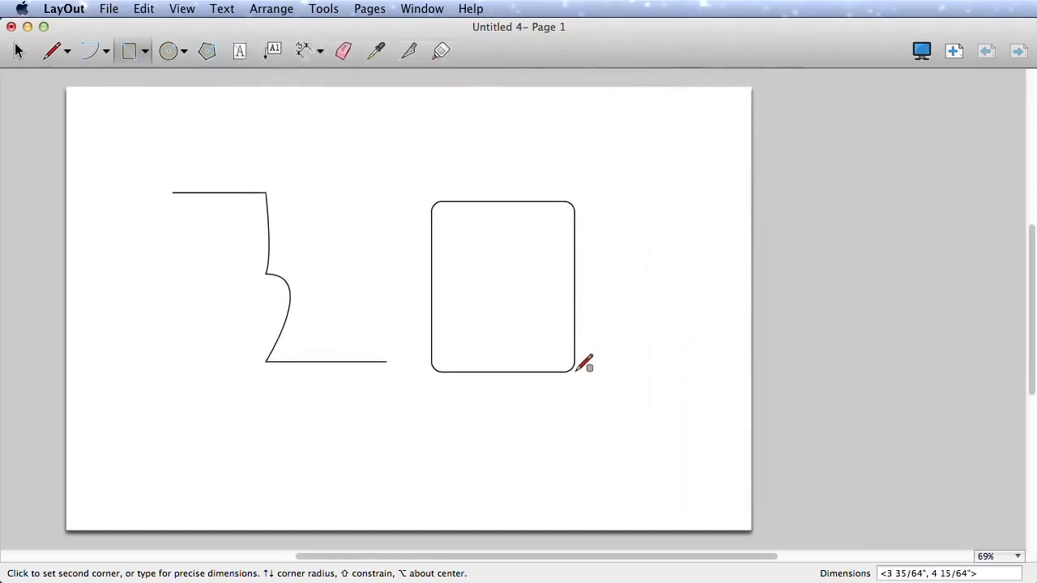
left_click(575, 370)
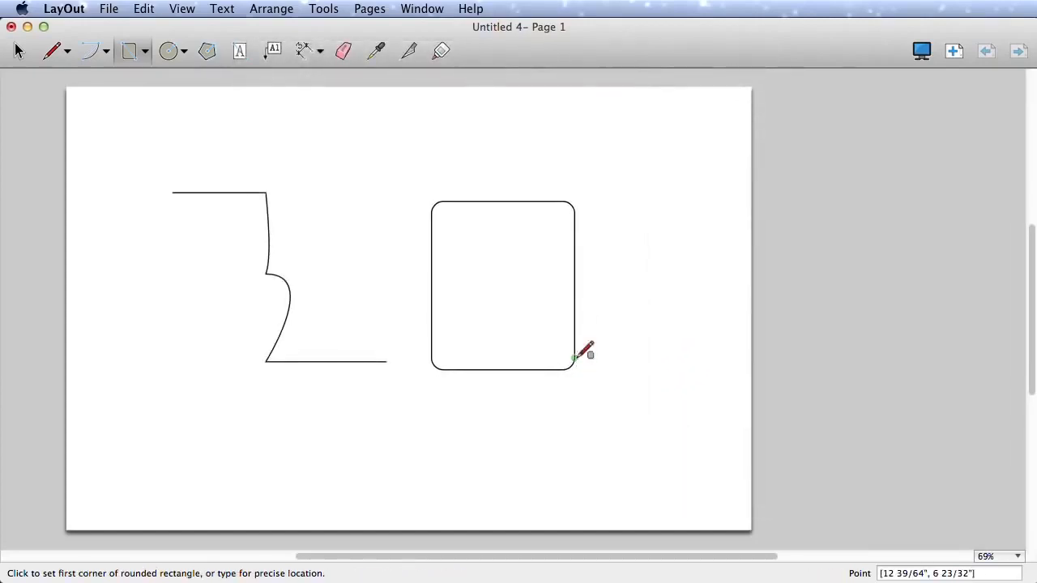
Draw a polygon left of the curved path, trying 3 and 8 sides before setting it to 5 sides.
left_click(206, 53)
left_click(178, 329)
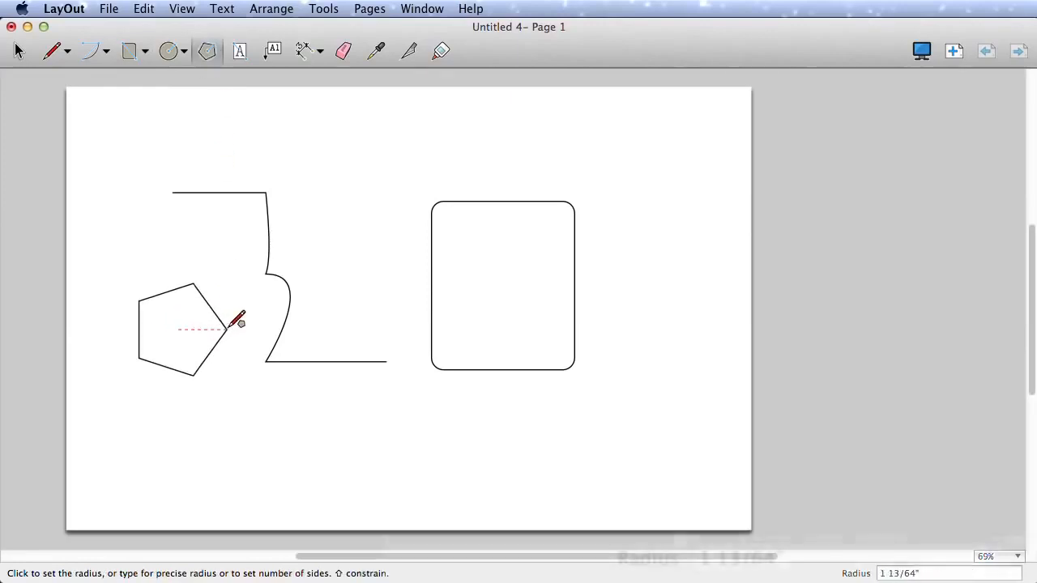
type("3s")
key("Return")
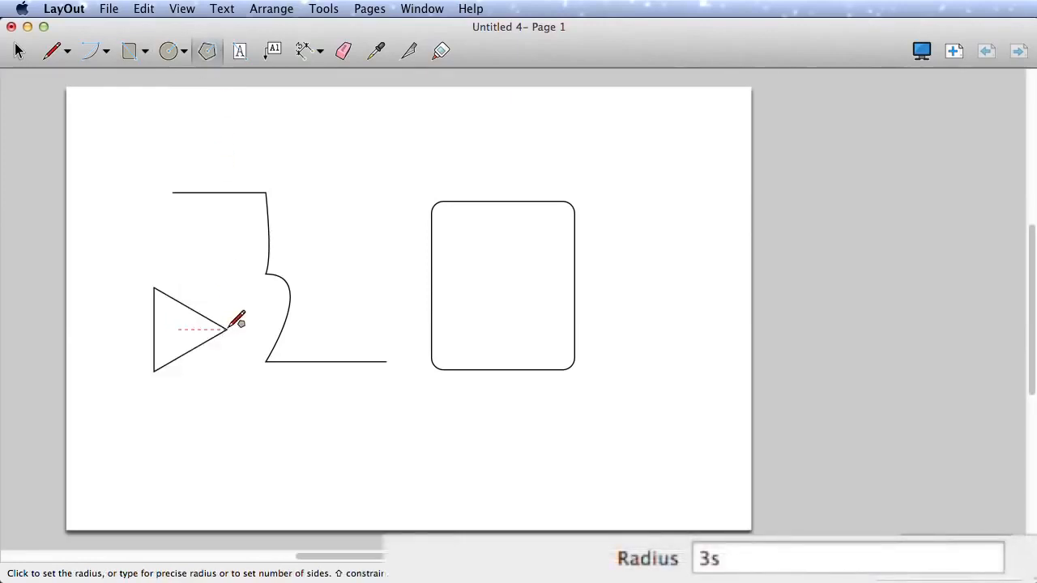
key("Return")
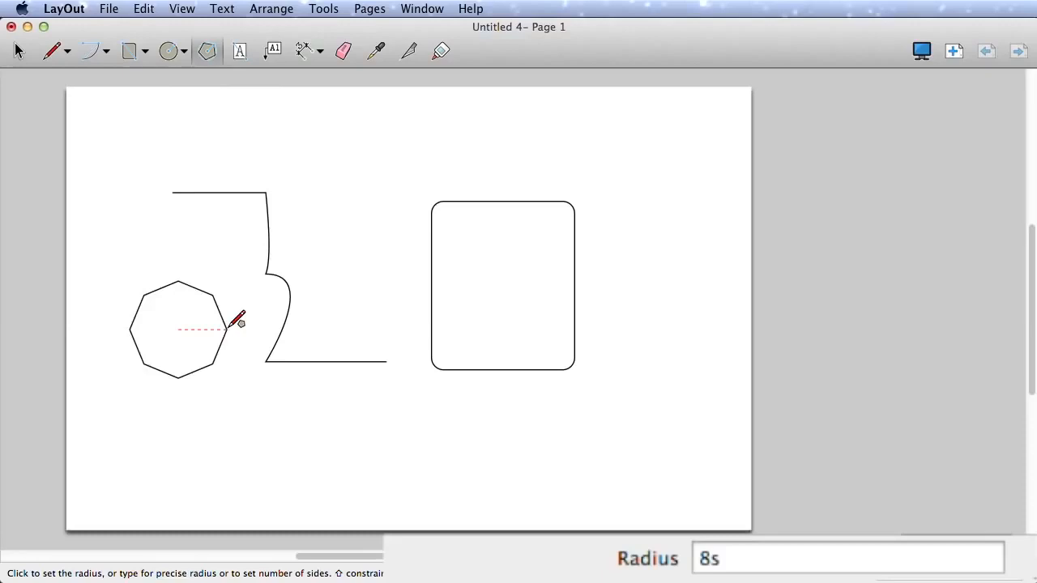
type("5s")
key("Return")
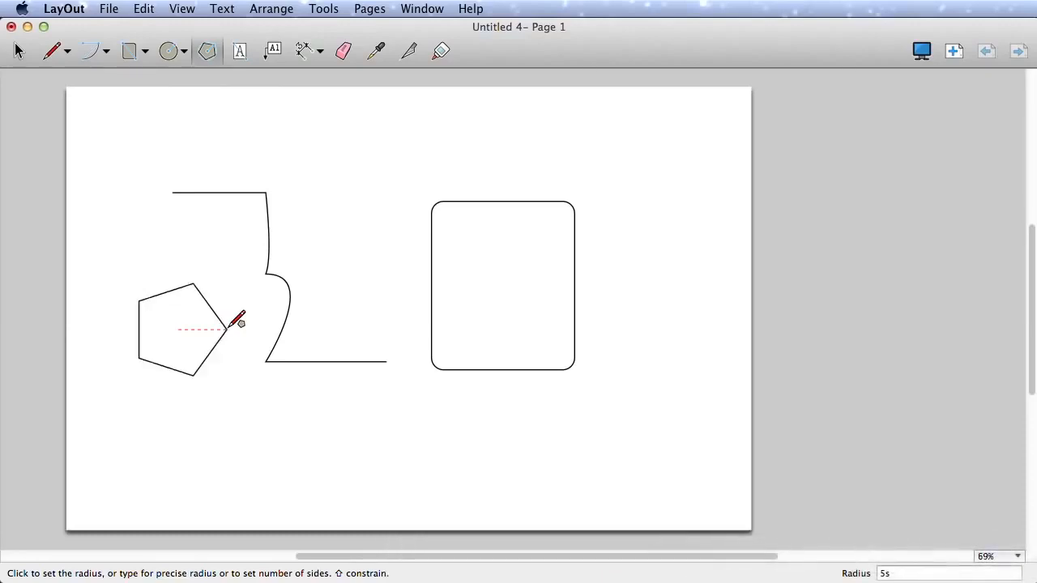
left_click(128, 331)
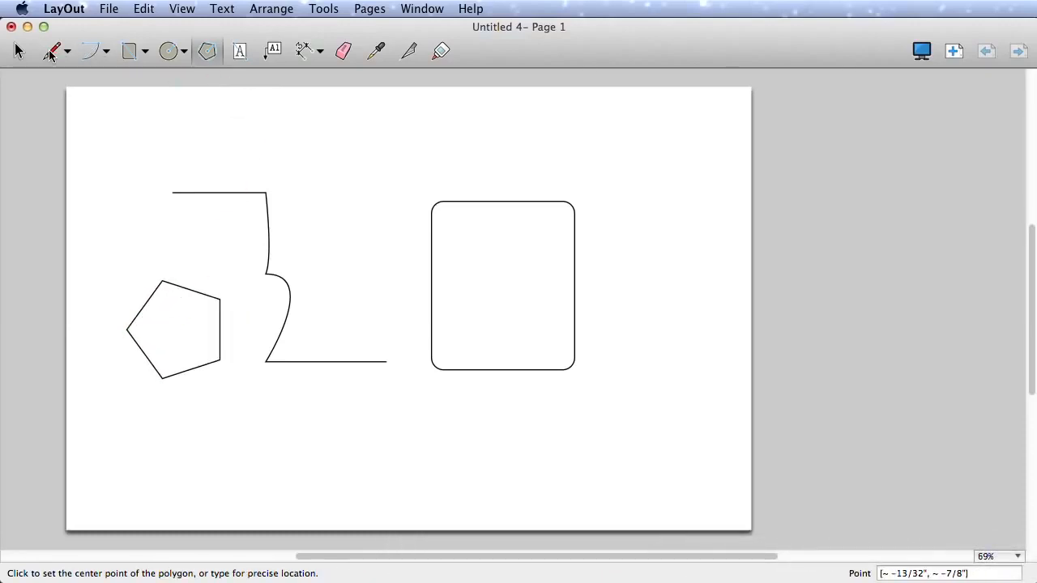
Draw a vertical line through the rounded rectangle, left of its center and extending past its upper and lower edges.
left_click(52, 50)
left_click(485, 171)
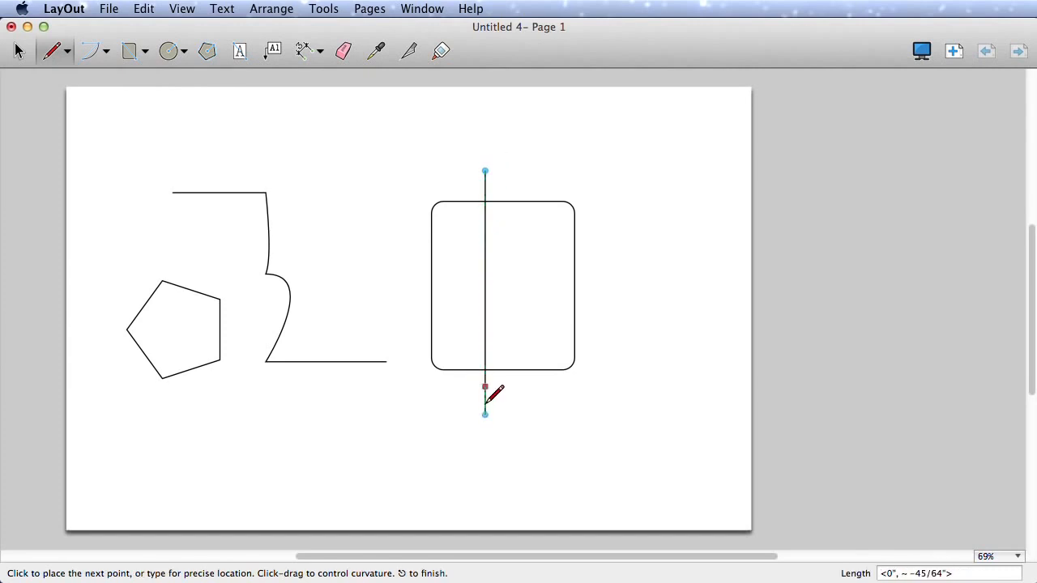
left_click(485, 414)
key("space")
Split the line and rounded rectangle where they cross, and join the left portions into one closed shape.
left_click(408, 51)
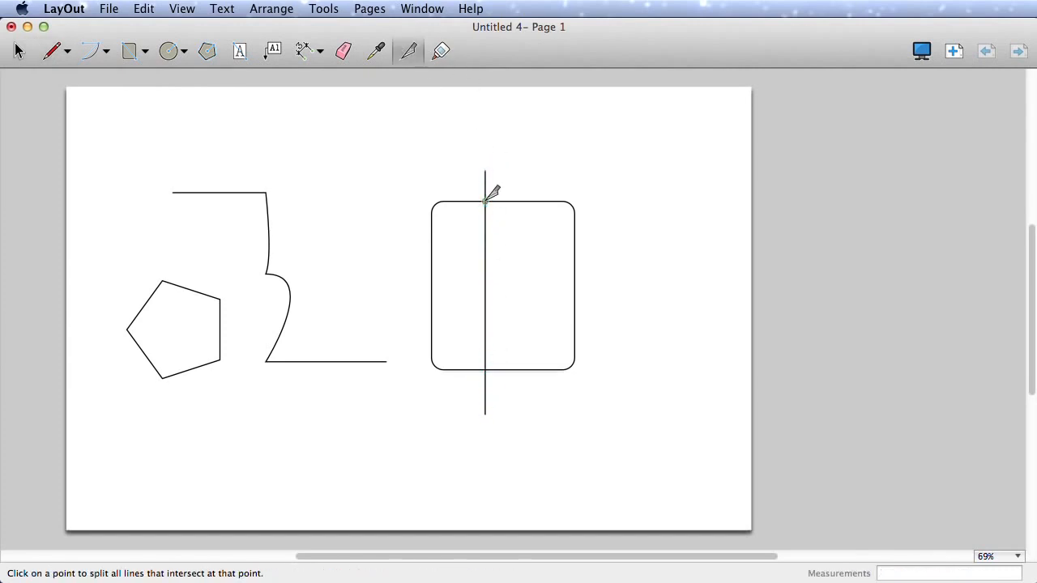
left_click(438, 50)
left_click(486, 246)
left_click(459, 201)
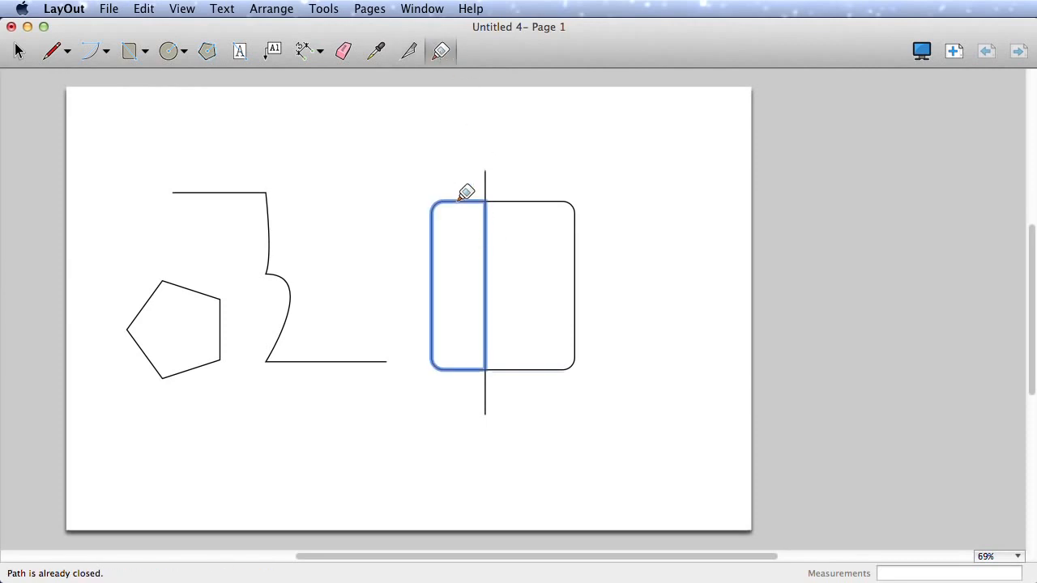
Move the closed left piece of the rounded rectangle away from the remaining open piece.
key("space")
left_click(443, 211)
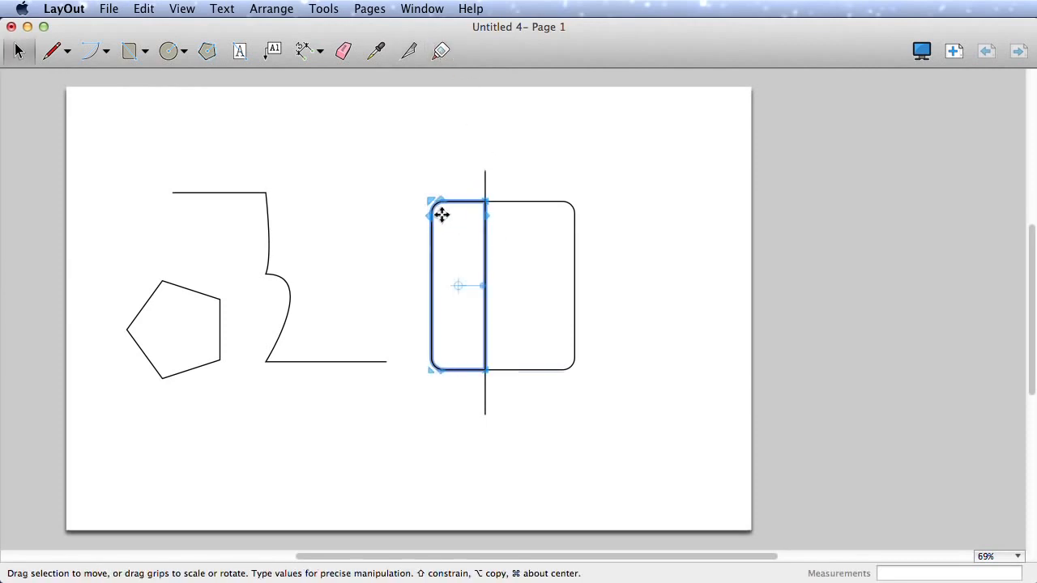
left_click_drag(441, 214, 410, 211)
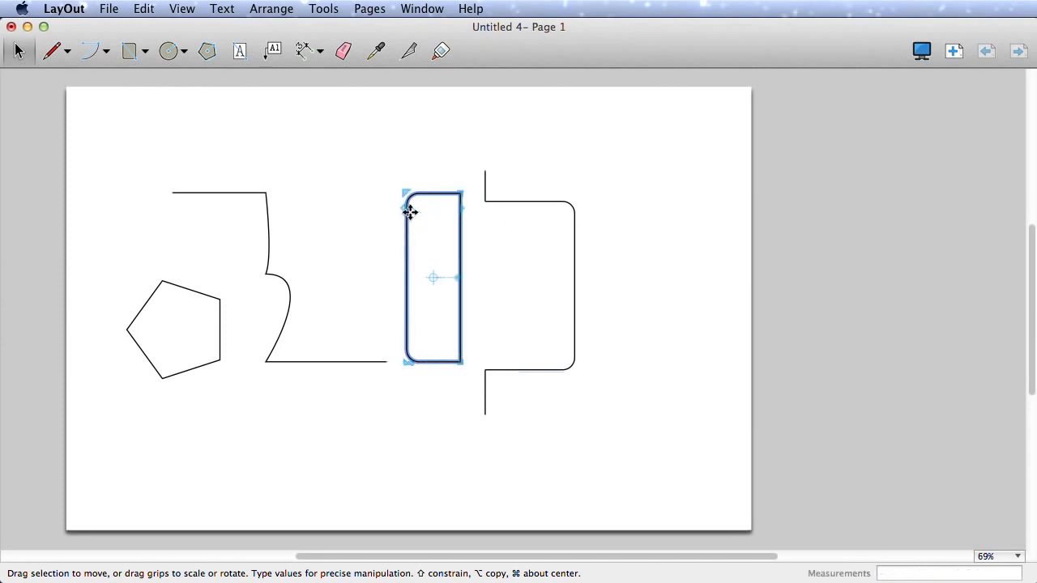
left_click(450, 185)
Group the pentagon, the curved path and the closed rounded piece, and move the group slightly down the page.
left_click_drag(442, 409, 167, 203)
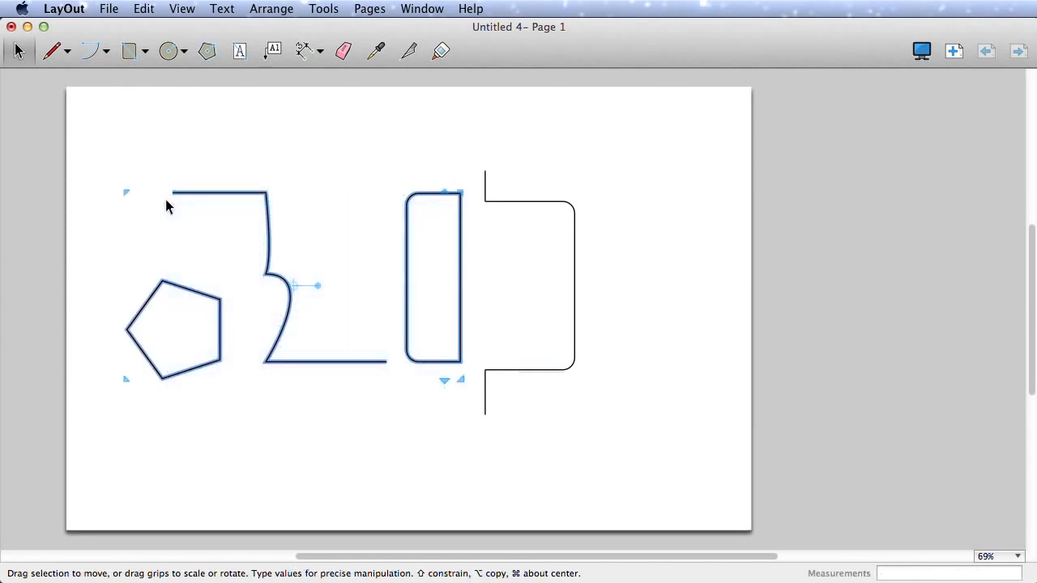
right_click(268, 248)
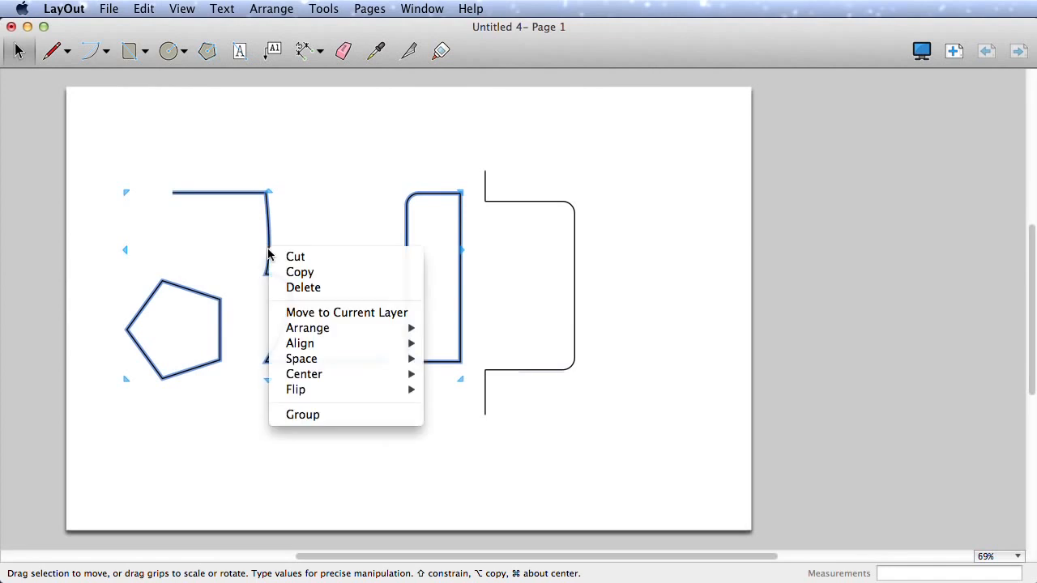
left_click(339, 416)
left_click(345, 421)
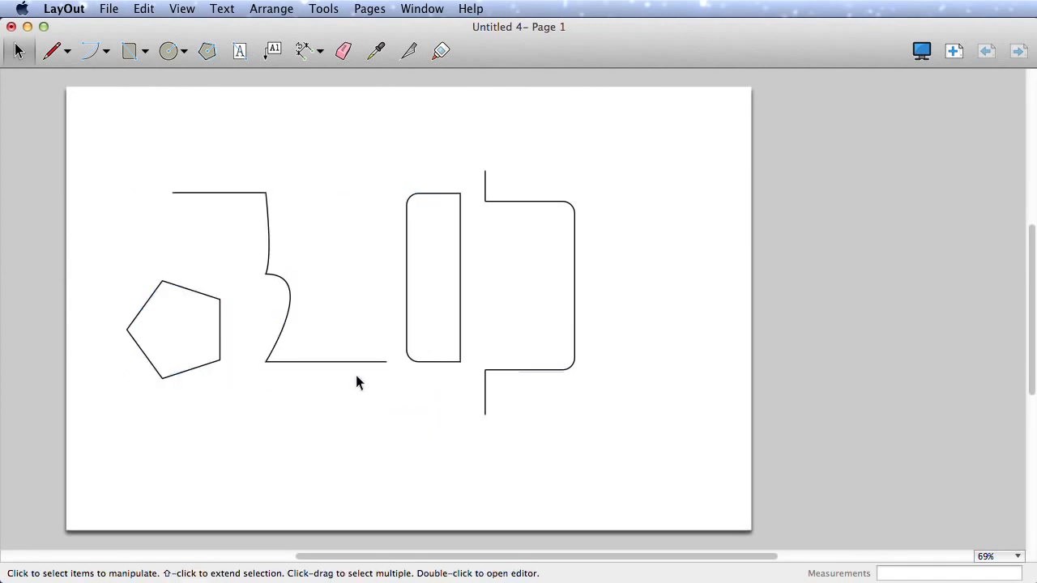
left_click_drag(366, 362, 365, 390)
left_click(364, 459)
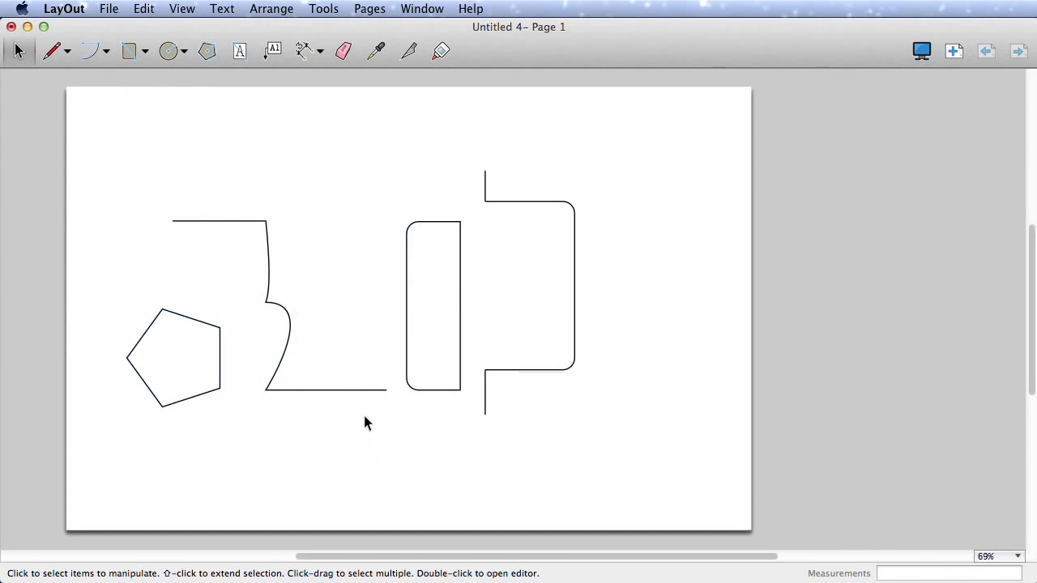
Show the grid on the page and hide it again.
right_click(379, 148)
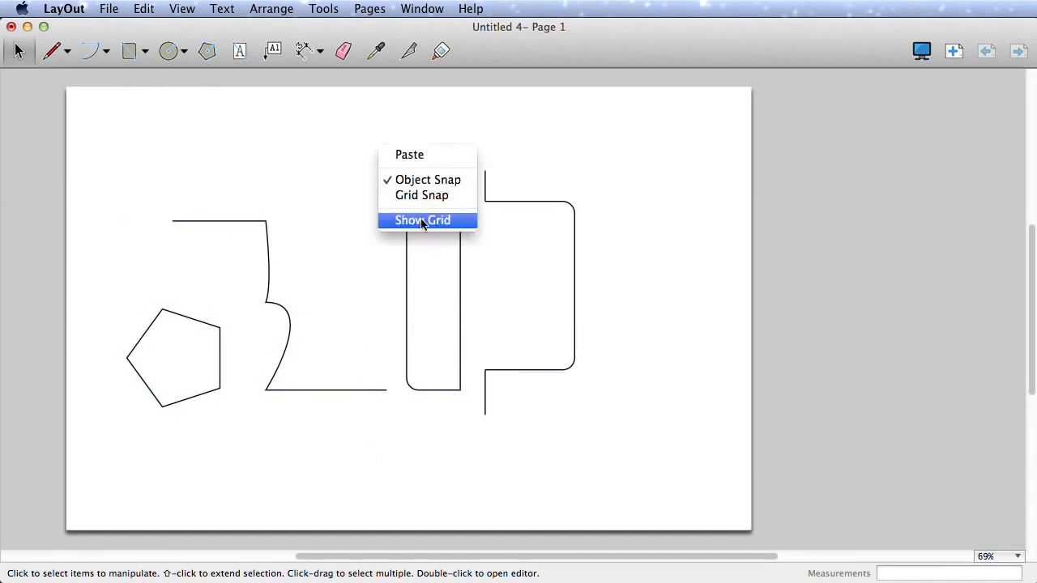
left_click(422, 220)
right_click(358, 180)
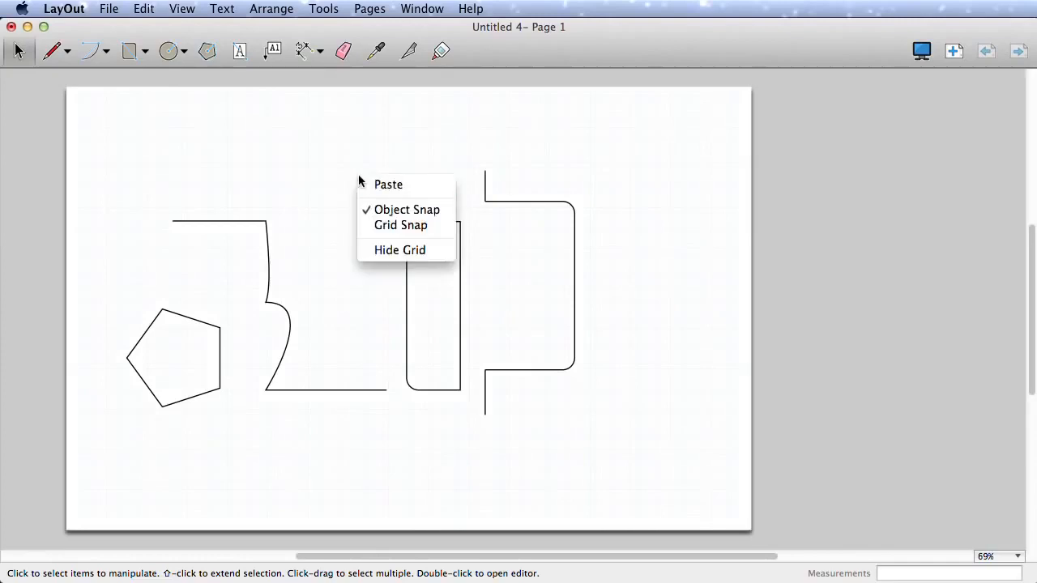
left_click(394, 252)
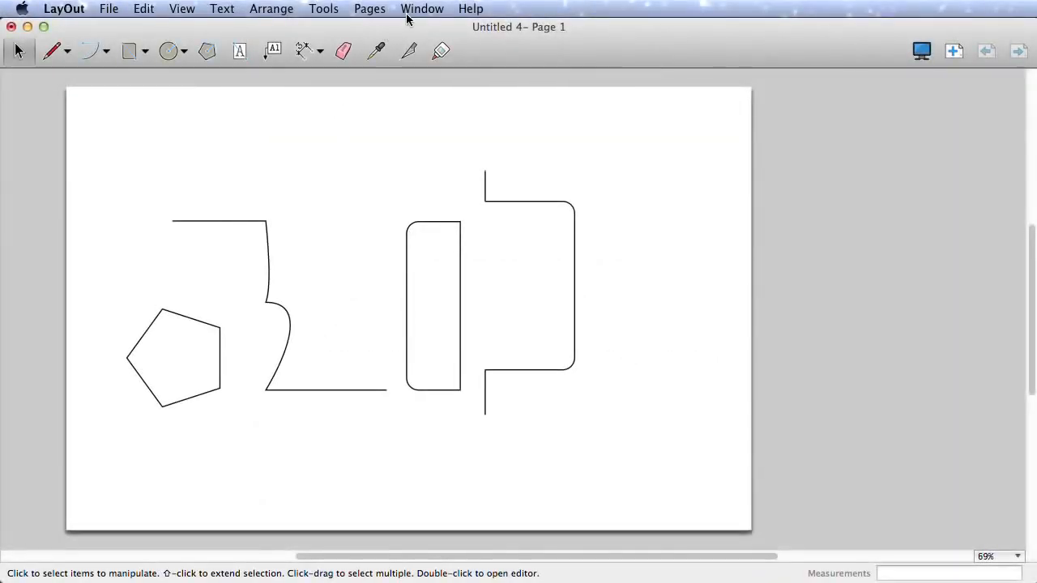
Open the Shape Style settings and place them beside the page.
left_click(407, 10)
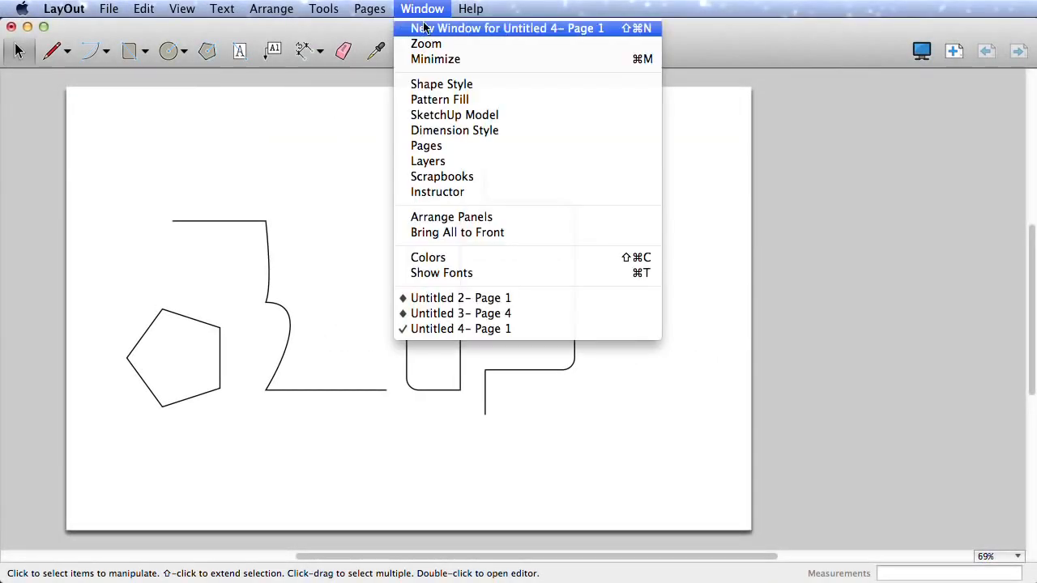
left_click(445, 85)
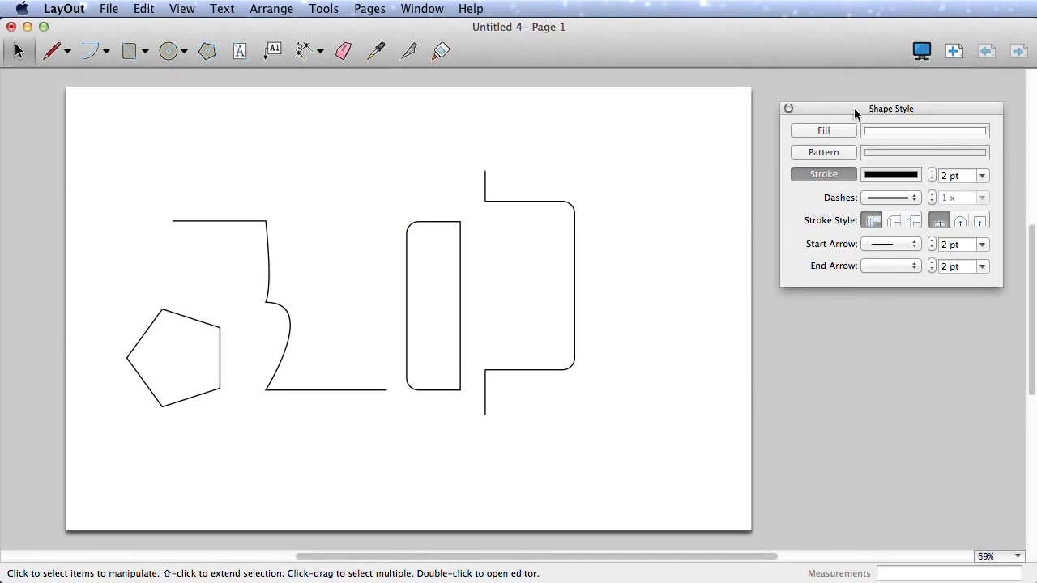
left_click_drag(854, 108, 844, 140)
Turn on the fill for the open rounded shape and color it light red.
left_click(575, 340)
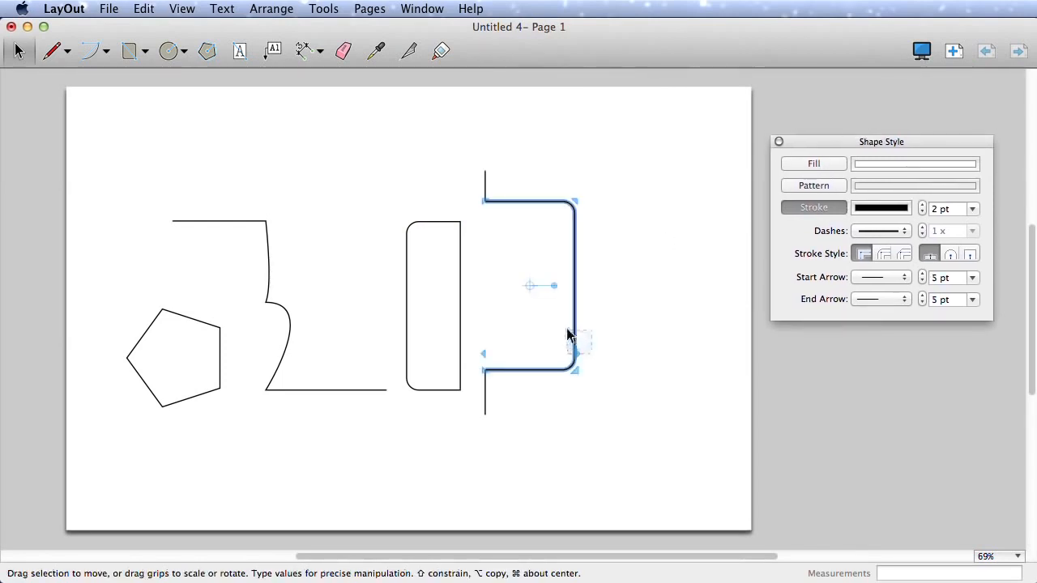
left_click(832, 161)
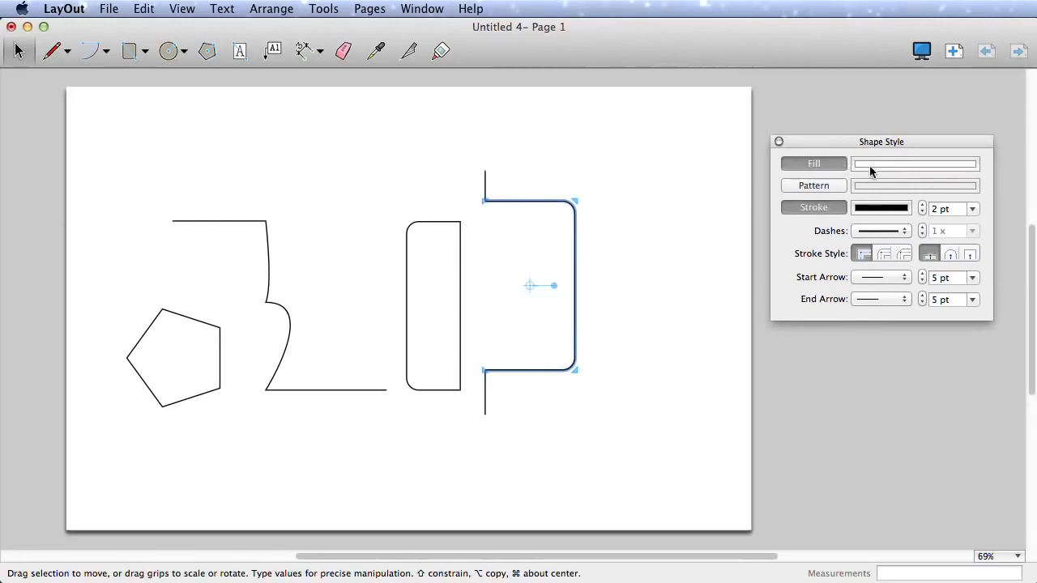
left_click(871, 168)
mouse_move(343, 364)
left_mouse_down()
mouse_move(372, 365)
mouse_move(358, 365)
left_mouse_up()
left_click_drag(391, 242, 307, 152)
left_click(739, 153)
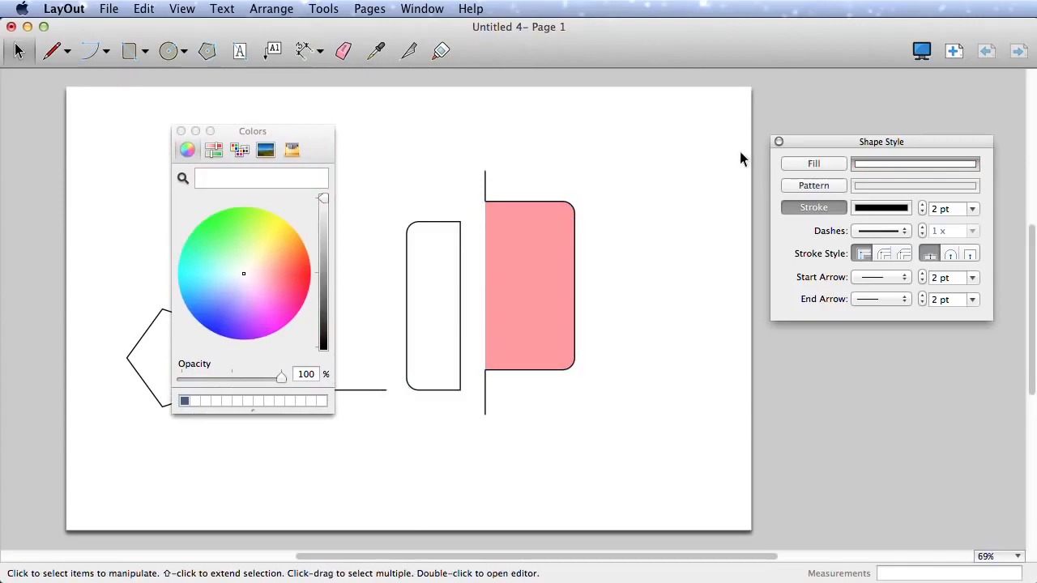
With nothing selected on the page, set the default shape style to a 1 pt stroke and a light green fill.
left_click(461, 235)
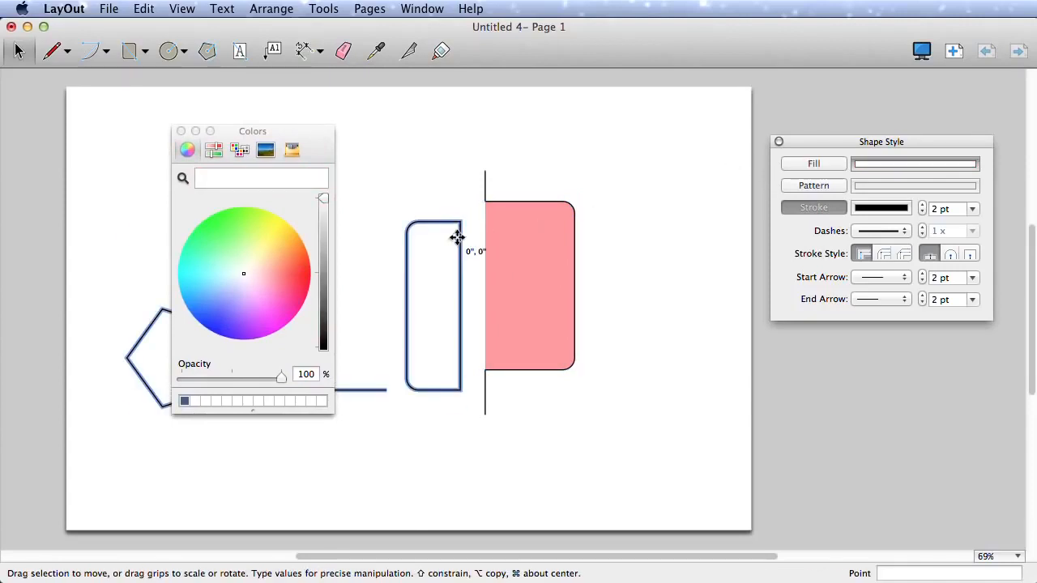
left_click(181, 131)
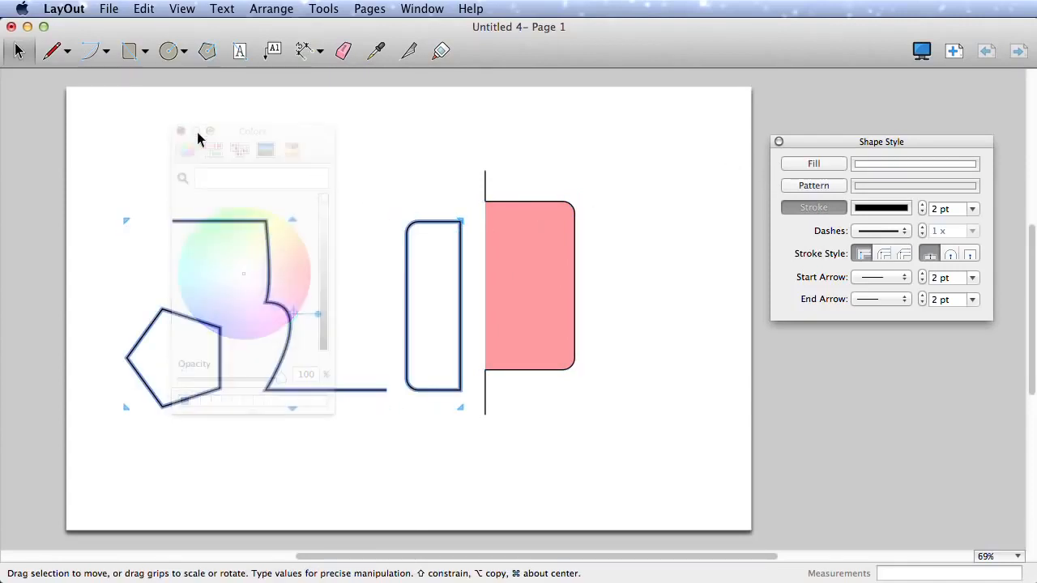
left_click(669, 184)
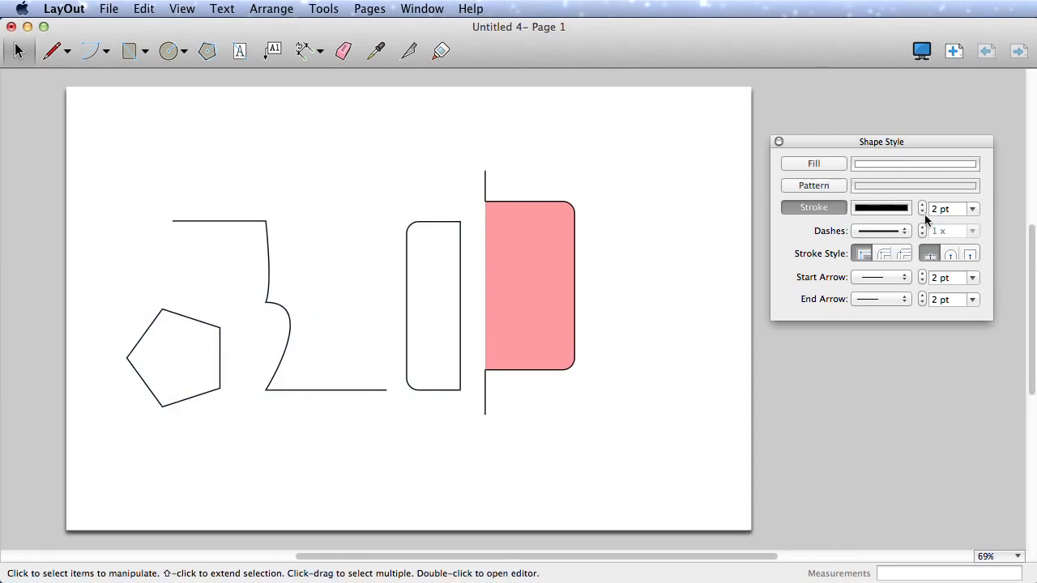
left_click(972, 209)
left_click(942, 297)
left_click(867, 164)
left_click(220, 251)
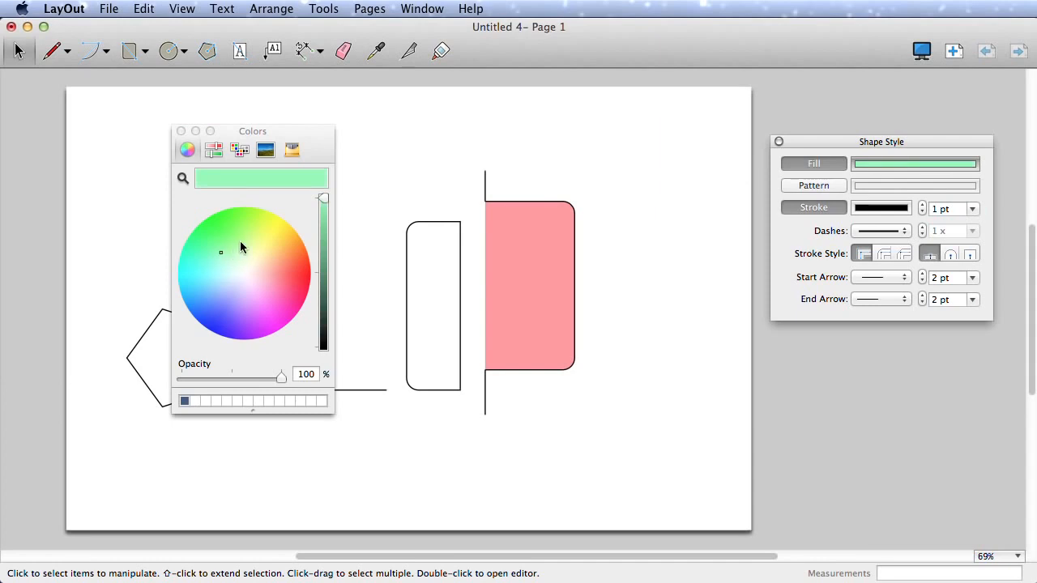
left_click(181, 130)
Draw a circle above and between the curved path and the closed rounded piece.
key("c")
left_click(346, 187)
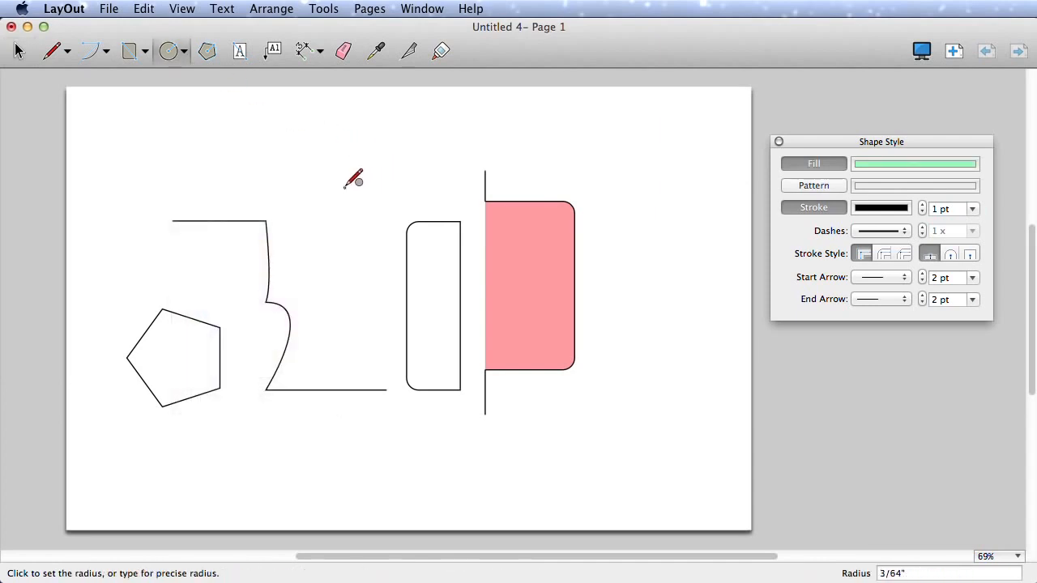
left_click(385, 181)
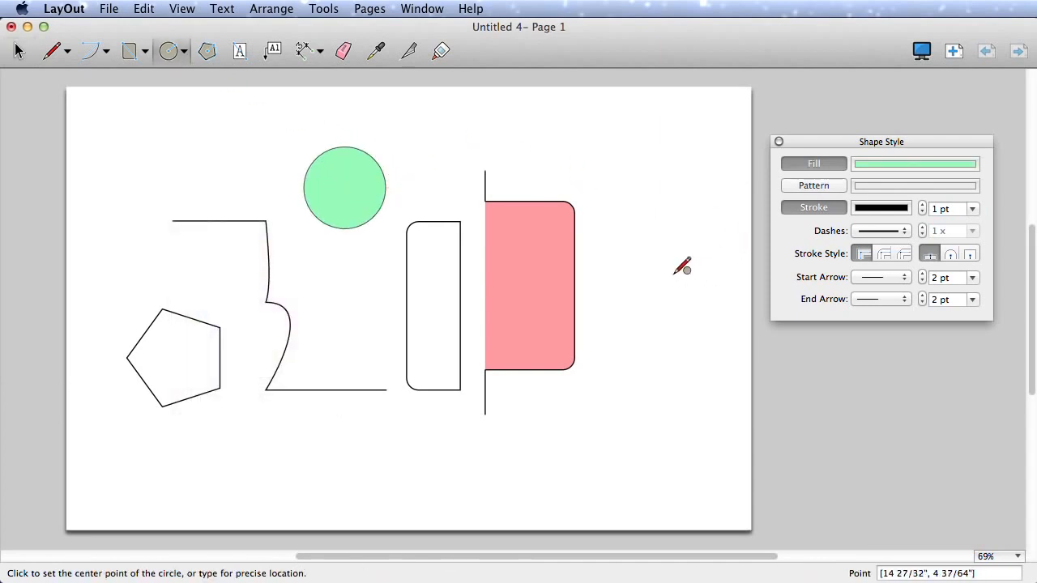
key("space")
Draw a 90-degree arc to the right of the red shape and turn off its fill.
left_click(112, 58)
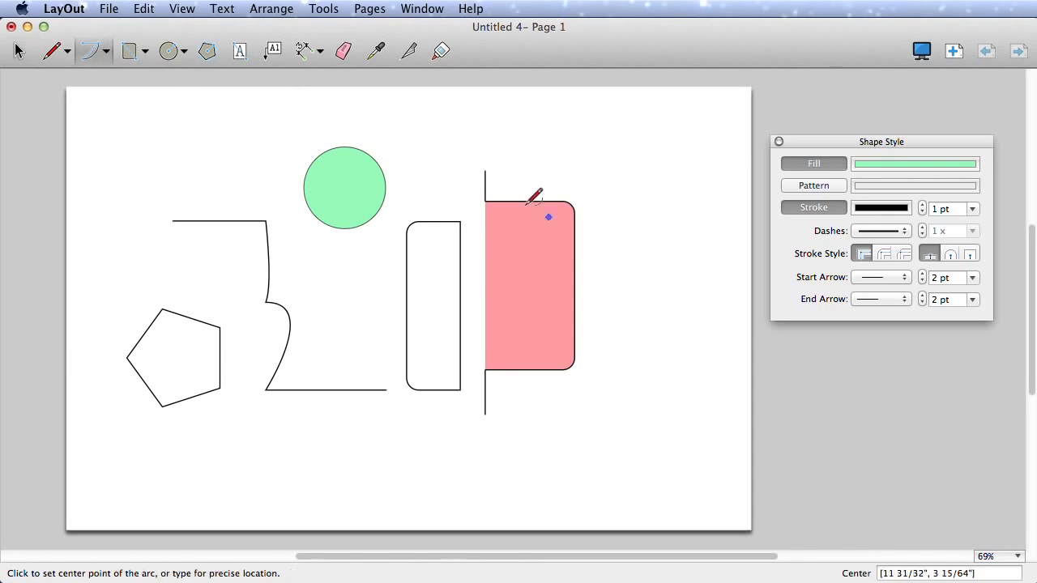
left_click(621, 257)
left_click(622, 194)
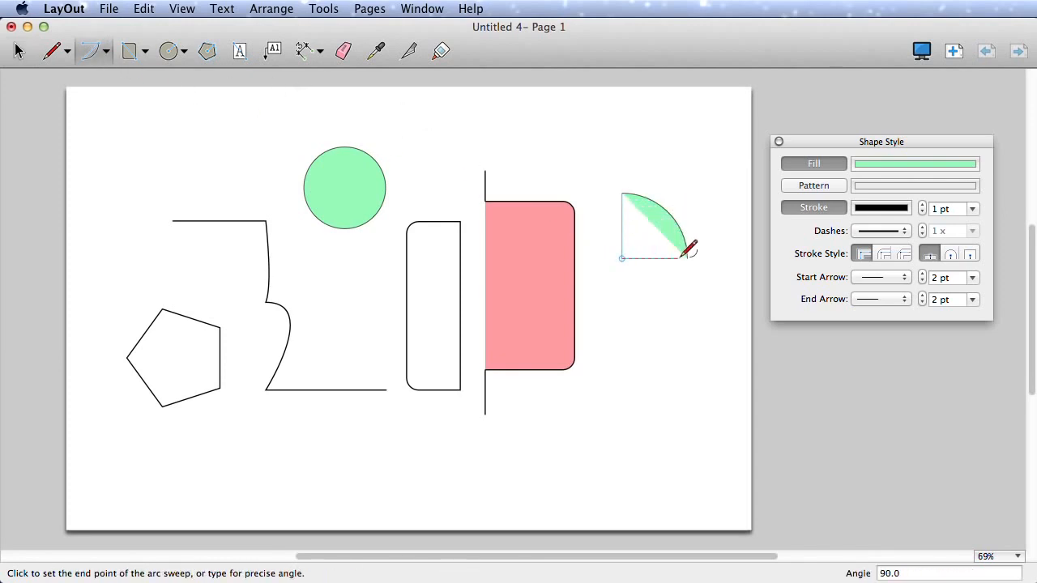
left_click(688, 258)
key("space")
left_click(683, 238)
left_click(830, 163)
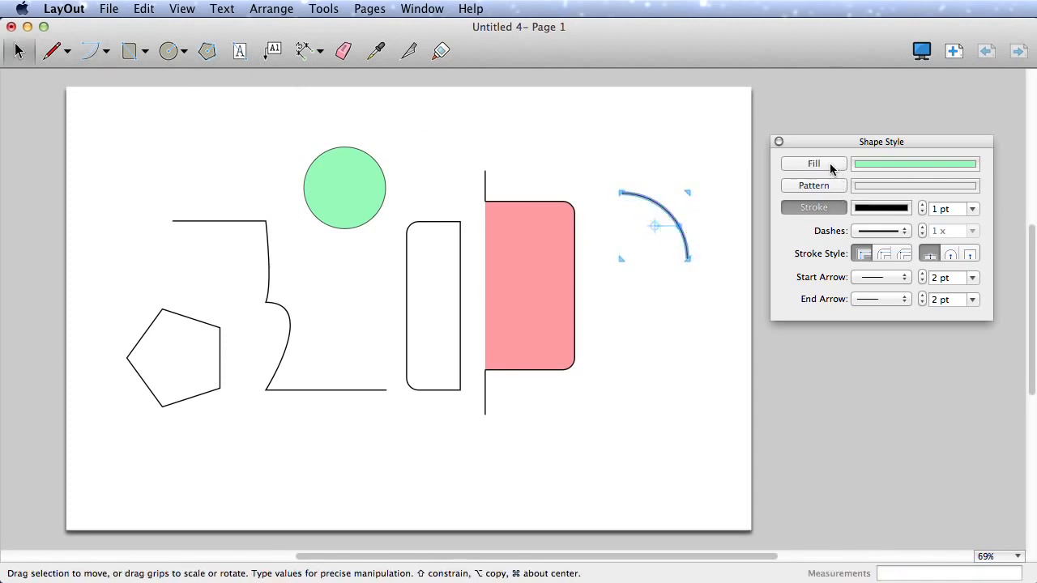
Give the arc an open arrowhead at its start and a filled dot sized 5 pt at its end.
left_click(903, 277)
left_click(881, 346)
left_click(904, 299)
left_click(879, 416)
left_click(973, 300)
left_click(942, 401)
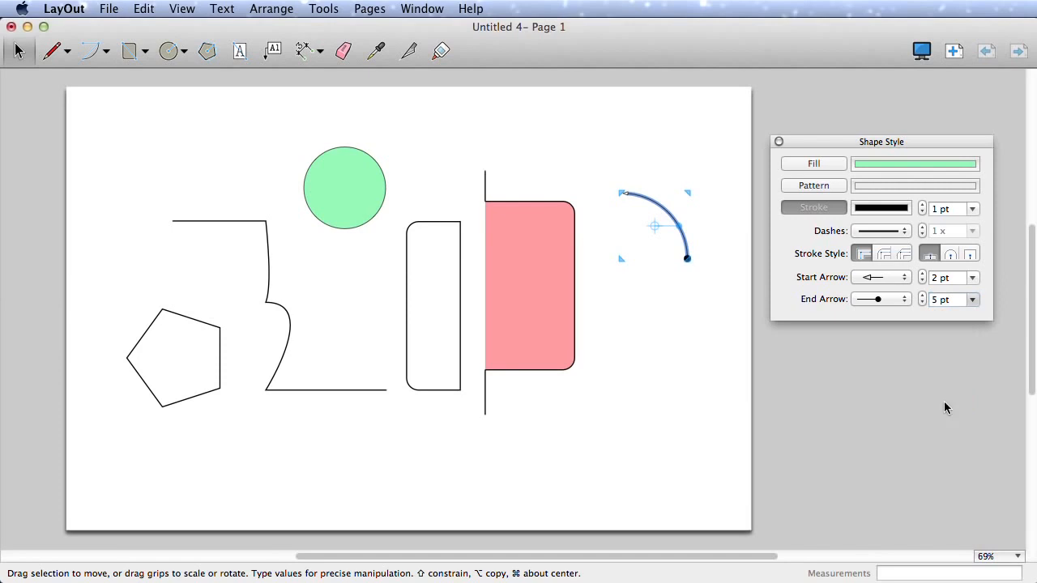
left_click(723, 345)
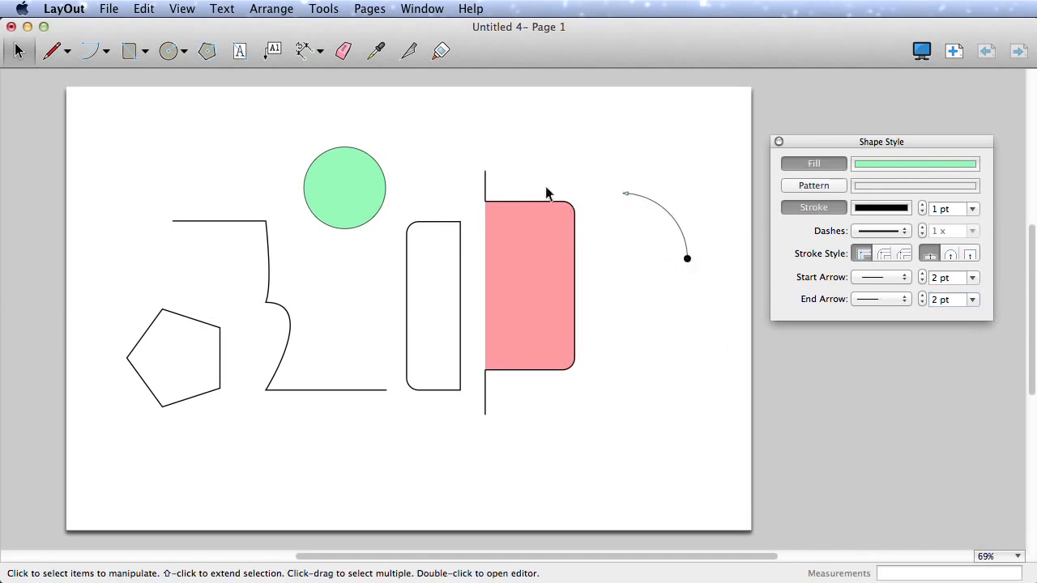
Sample the arc's style and apply it to the vertical line below the red shape.
left_click(376, 51)
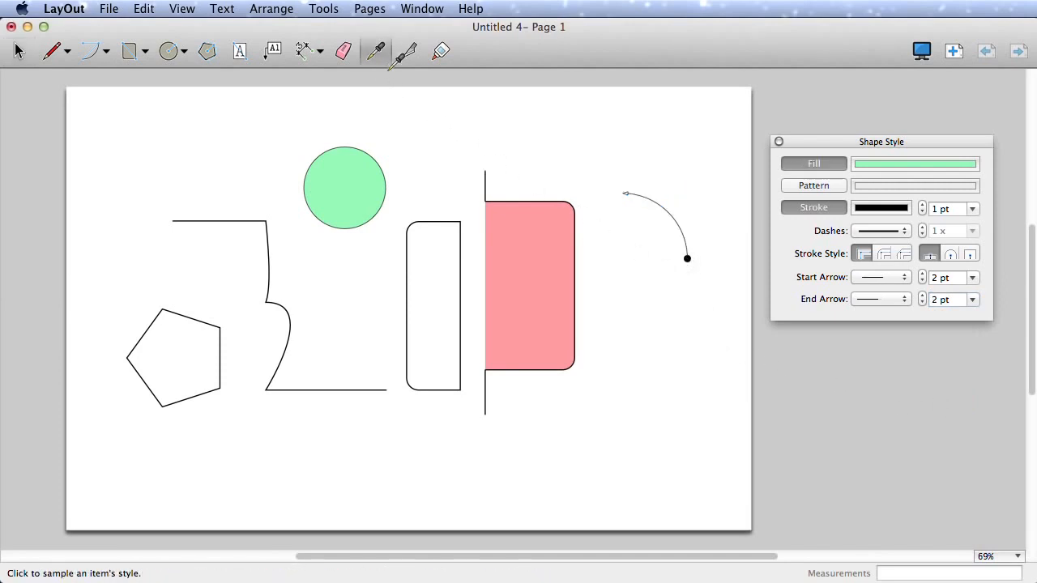
left_click(673, 213)
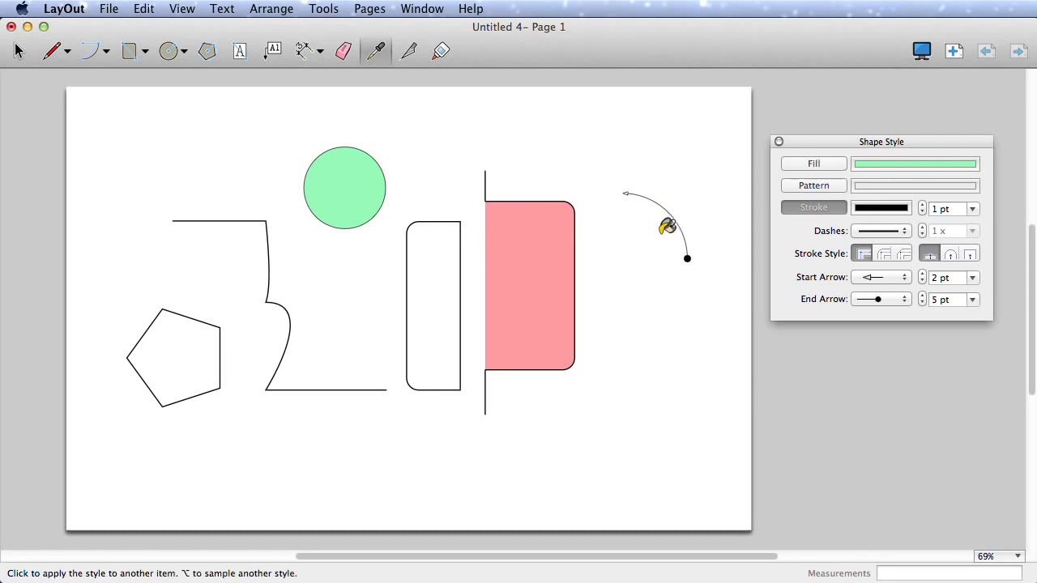
left_click(487, 396)
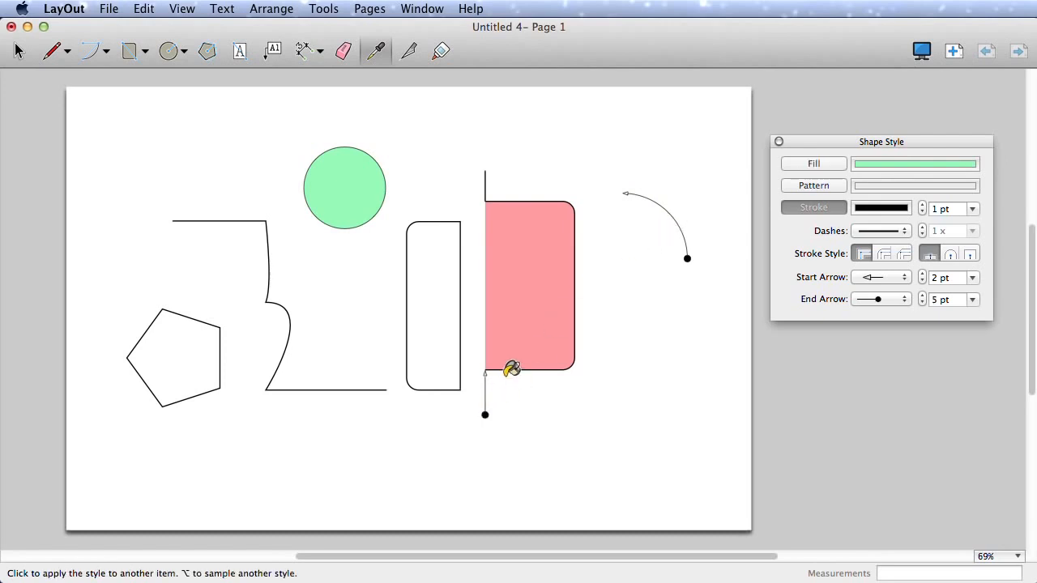
key("space")
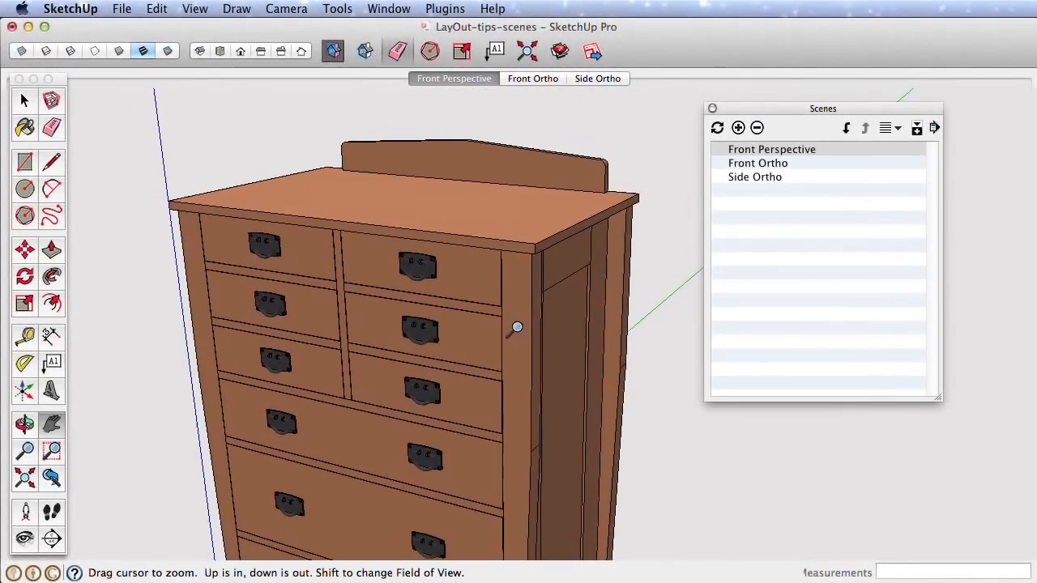
Switch to SketchUp and display the upper part of the dresser in X-ray mode with the Shaded face style.
scroll(514, 326, "up", 3)
middle_click_drag(475, 236, 355, 189, "shift")
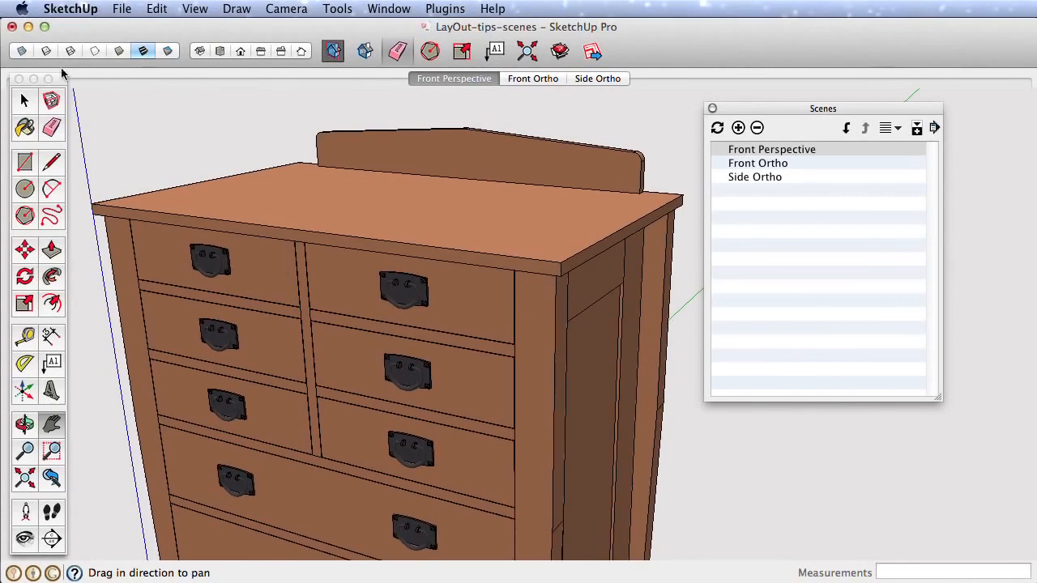
left_click(22, 51)
left_click(119, 51)
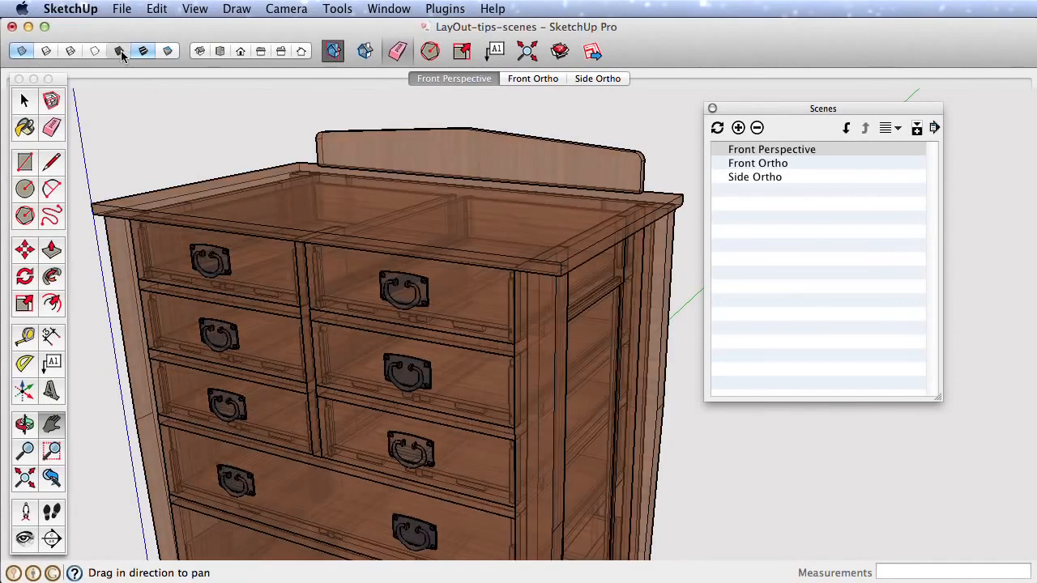
Save the X-ray view of the dresser as a new scene named "see through".
left_click(738, 127)
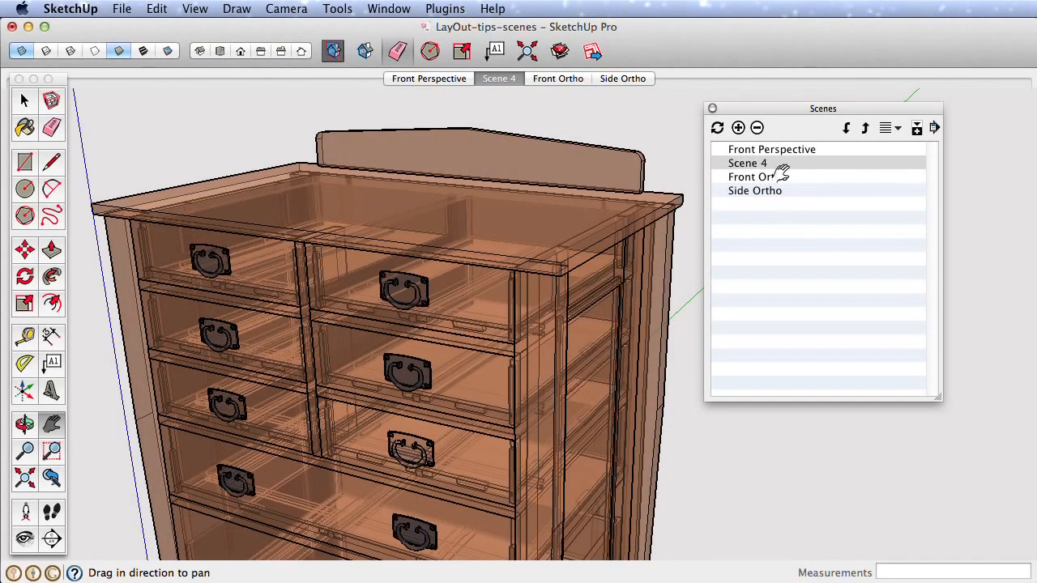
left_click(916, 127)
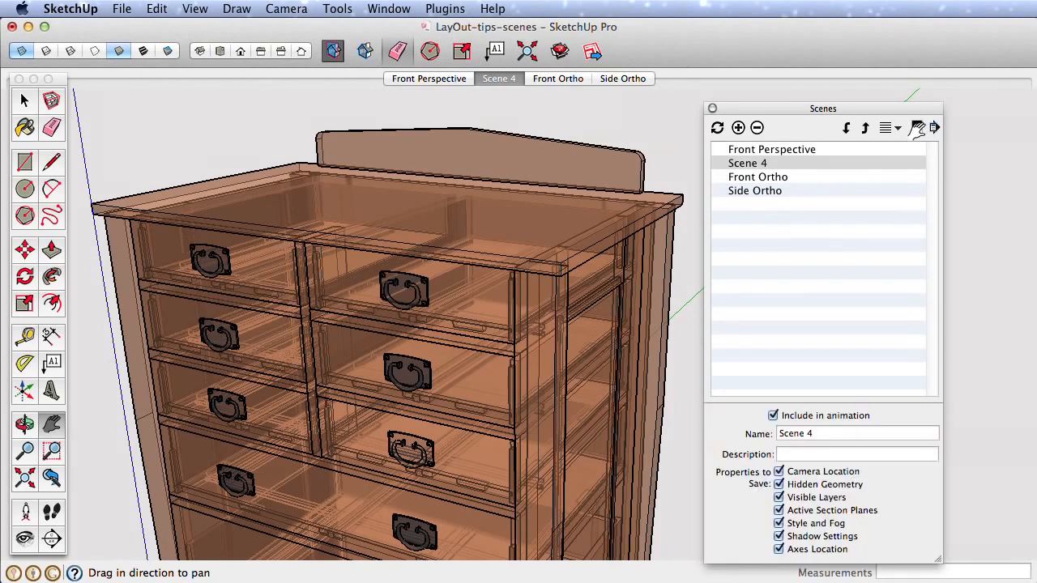
left_click(812, 433)
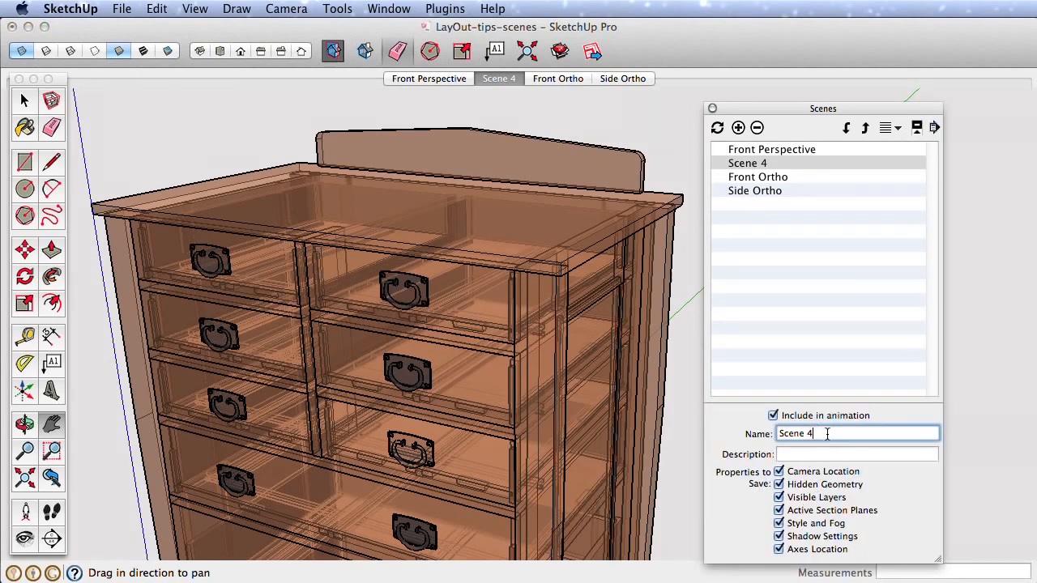
left_click_drag(822, 433, 777, 433)
type("see through")
key("Return")
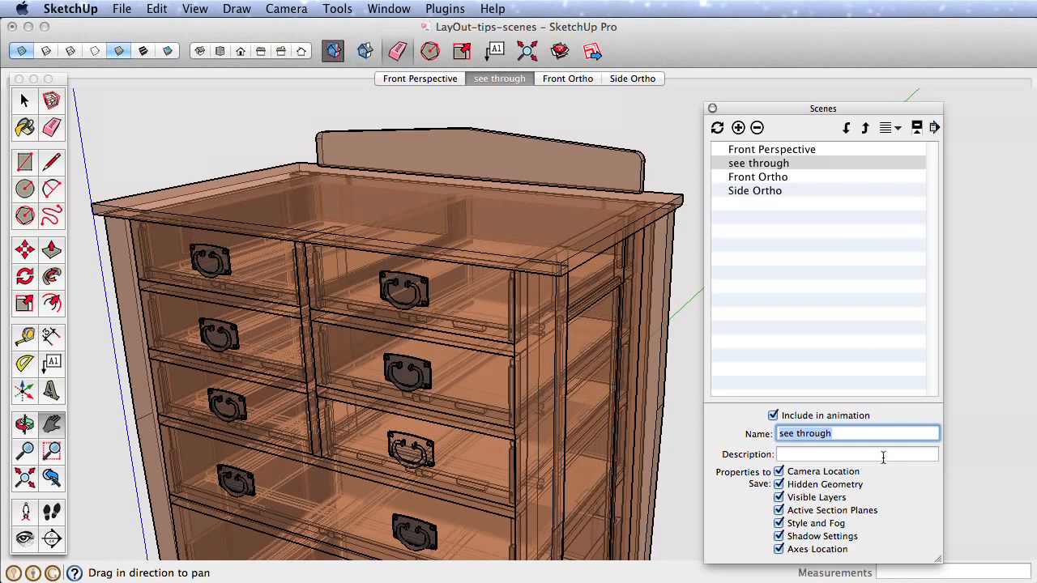
left_click_drag(780, 114, 777, 104)
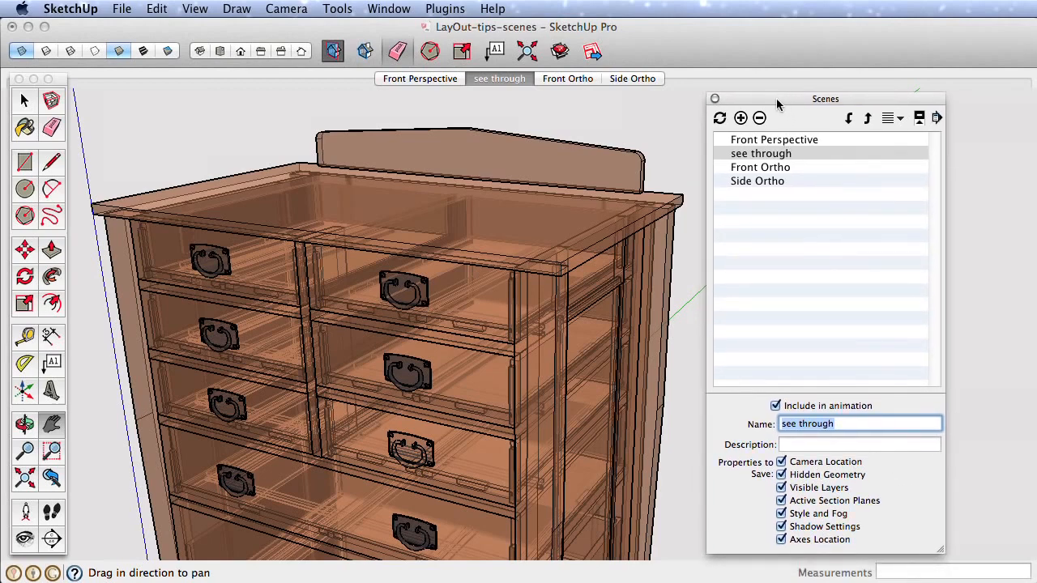
left_click(635, 119)
key("space")
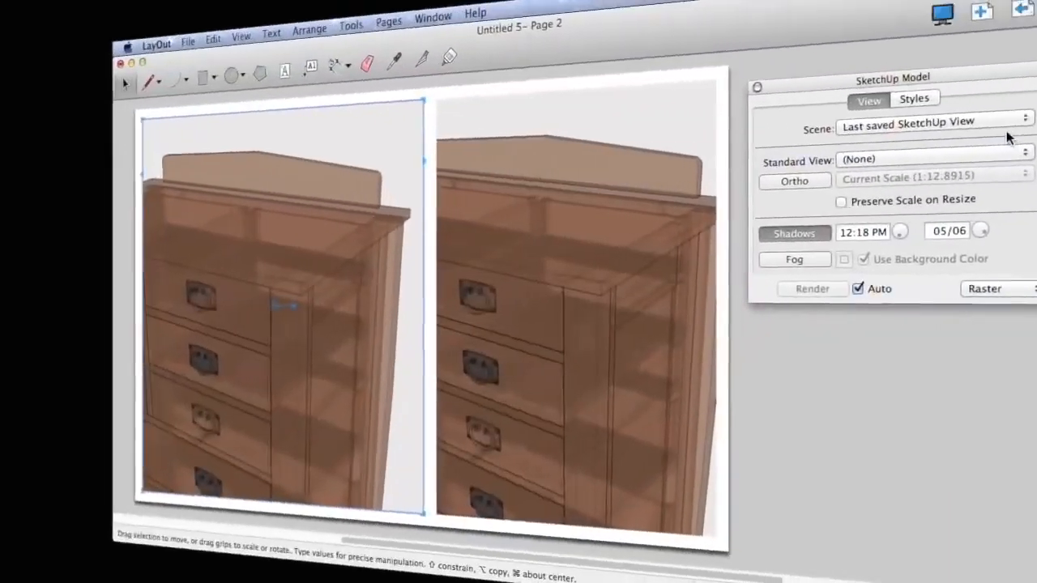
Switch to LayOut and assign the Front Ortho scene to the left model view and Side Ortho to the right one.
left_click(628, 309)
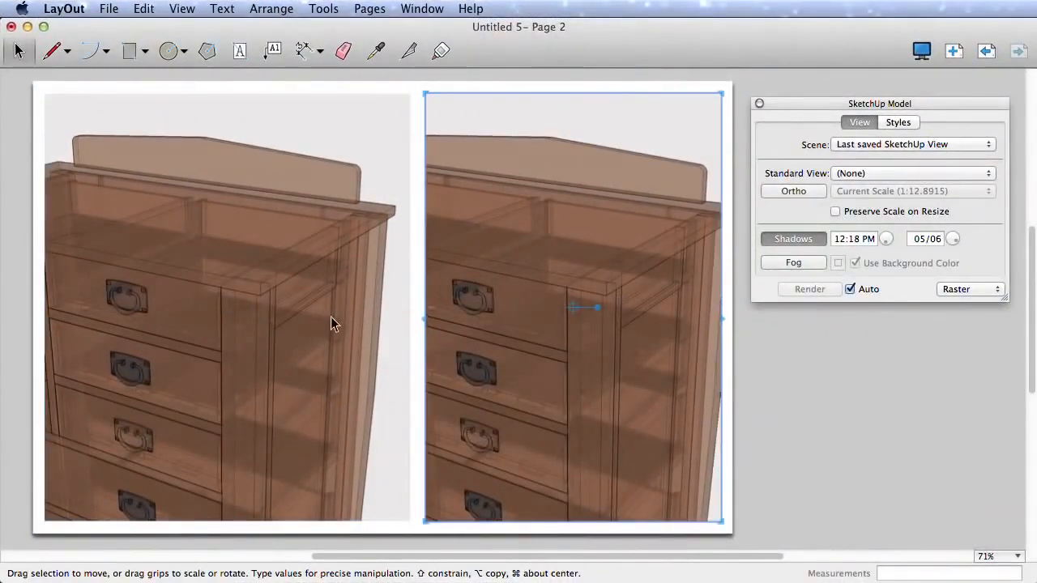
left_click(330, 322)
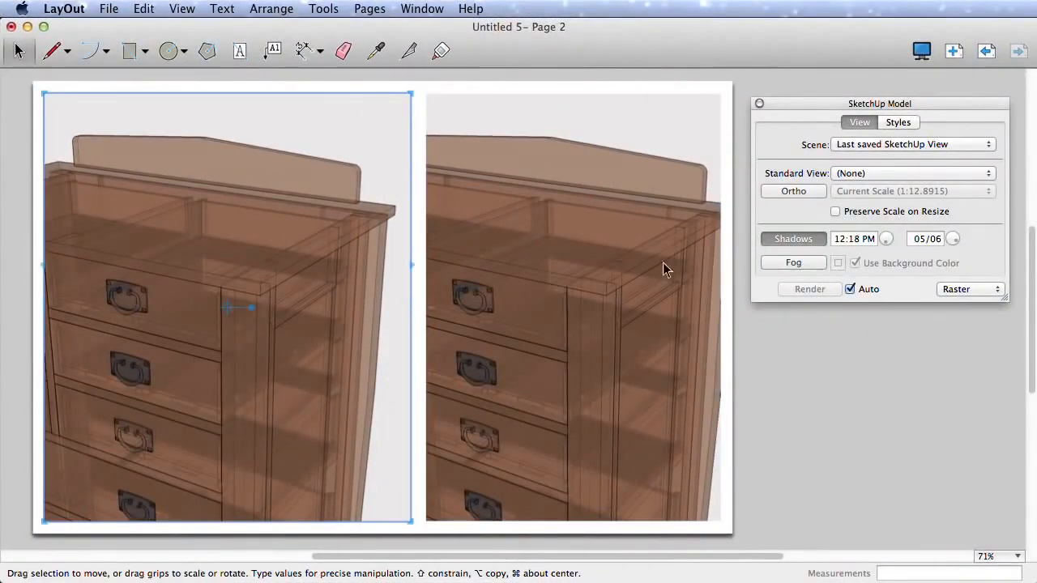
left_click(977, 145)
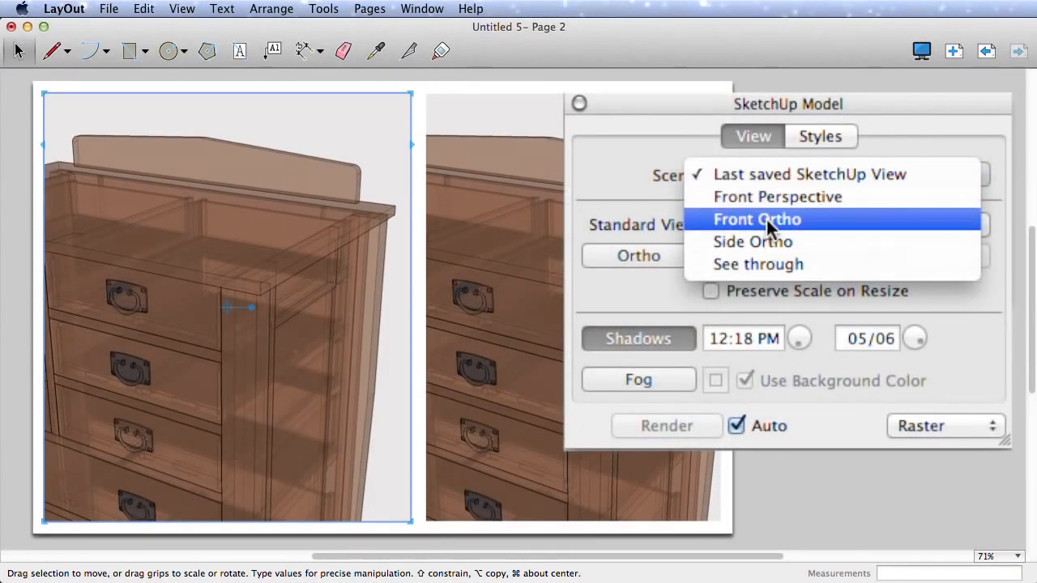
left_click(767, 218)
left_click(632, 307)
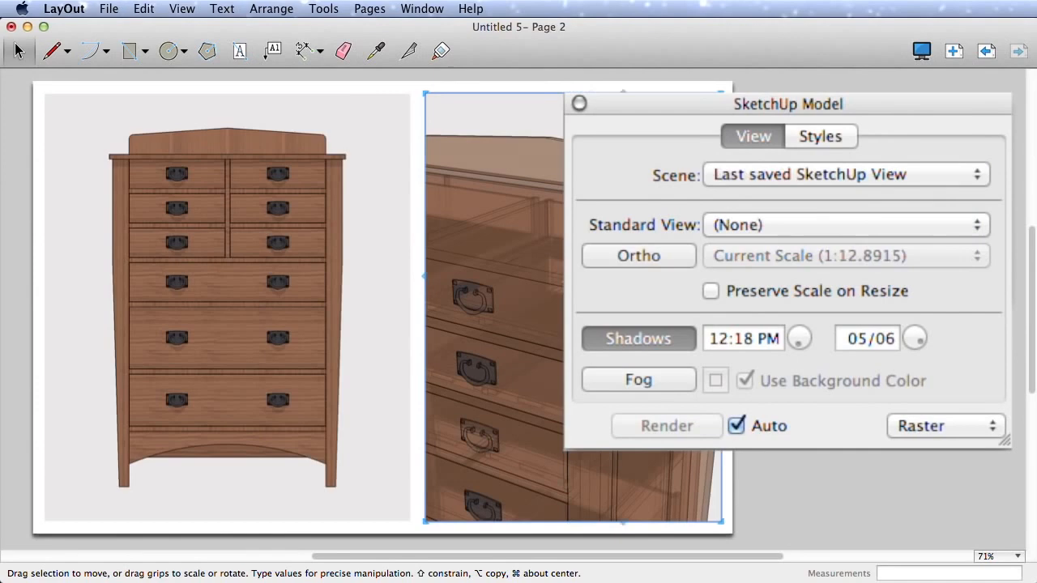
left_click(891, 182)
left_click(766, 245)
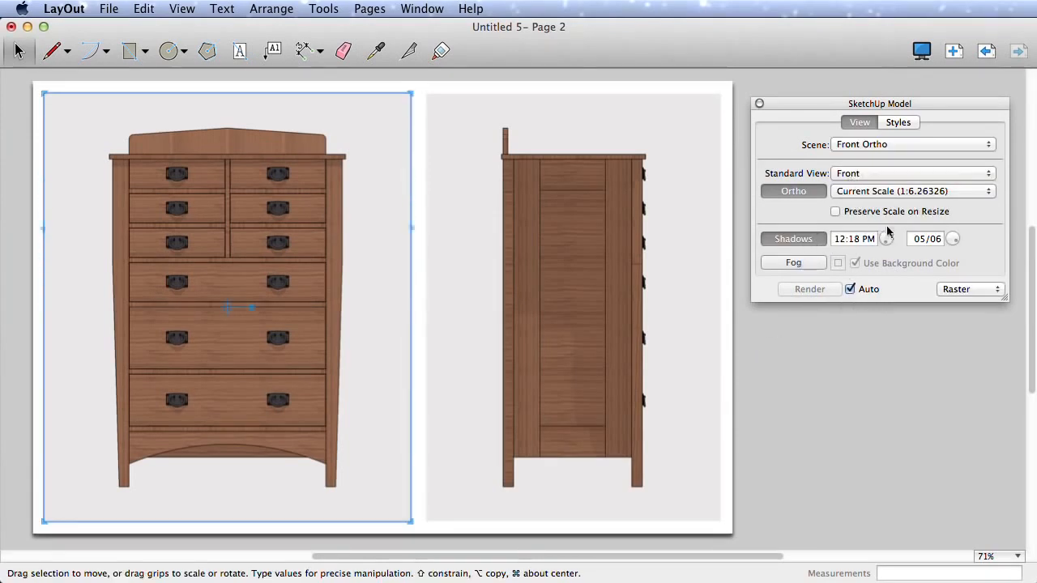
With automatic rendering off, set the front view's shadow time to 09:30 AM, render it with fog, and turn the fog off.
left_click(850, 290)
left_click(889, 241)
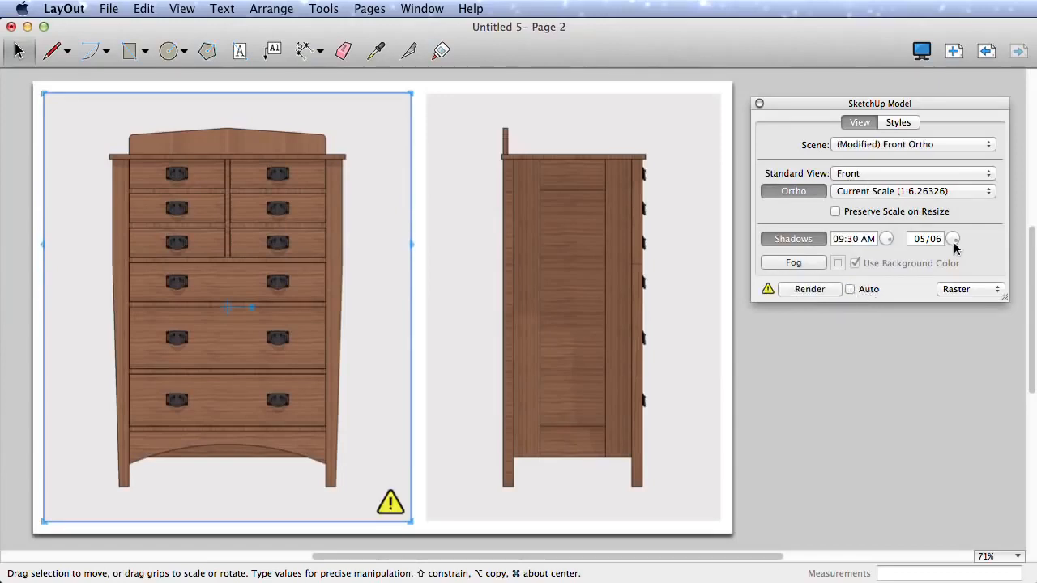
left_click(803, 262)
left_click(810, 291)
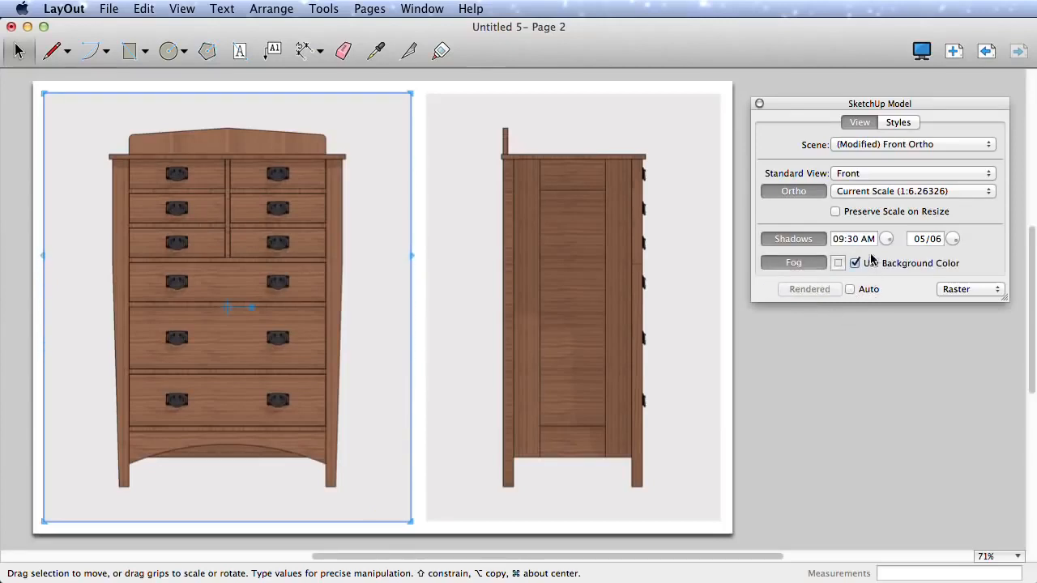
left_click(813, 265)
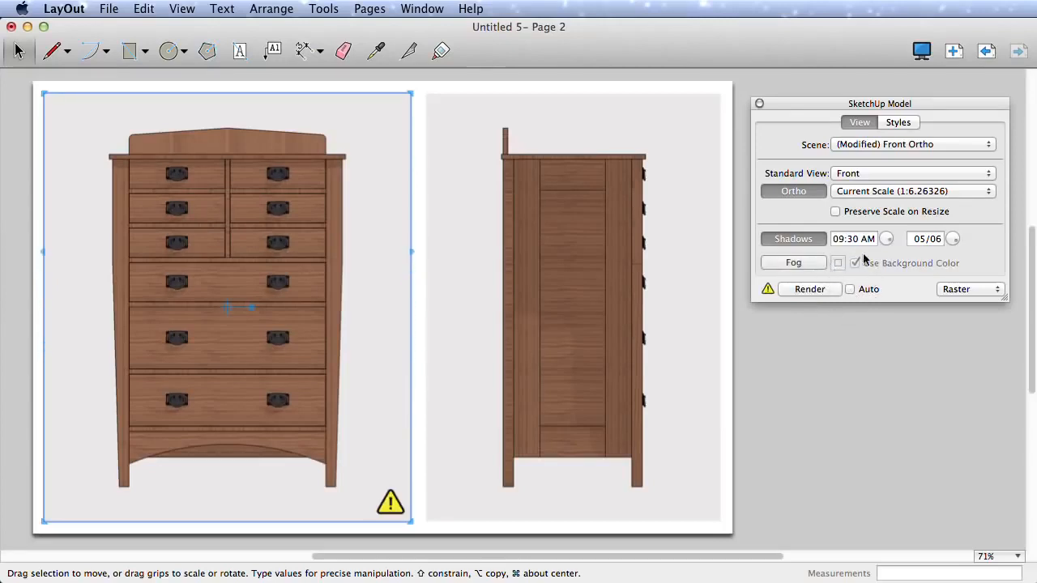
Set the front view's shadows to 07:34 AM on 03/15, render it, and turn automatic rendering back on.
left_click_drag(888, 243, 797, 268)
left_click(799, 290)
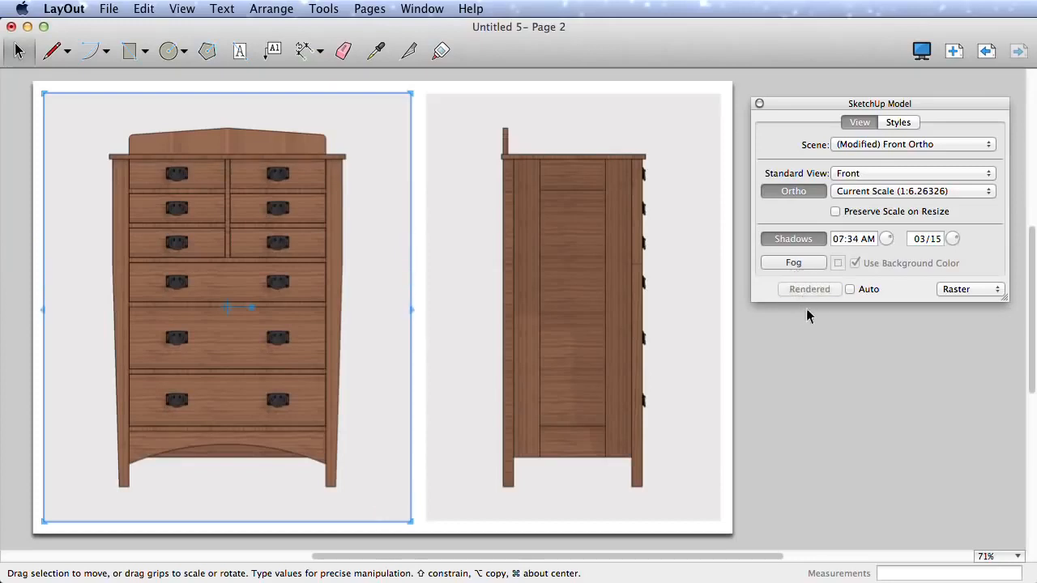
left_click(848, 289)
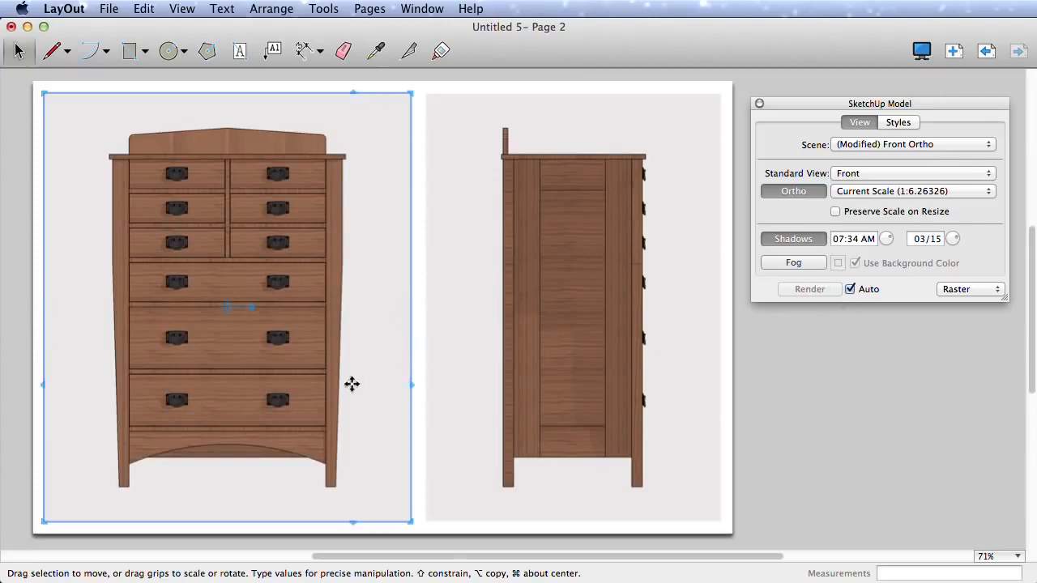
Set the front dresser view's rendering mode to Vector and inspect a drawer handle up close.
left_click(342, 397)
key("z")
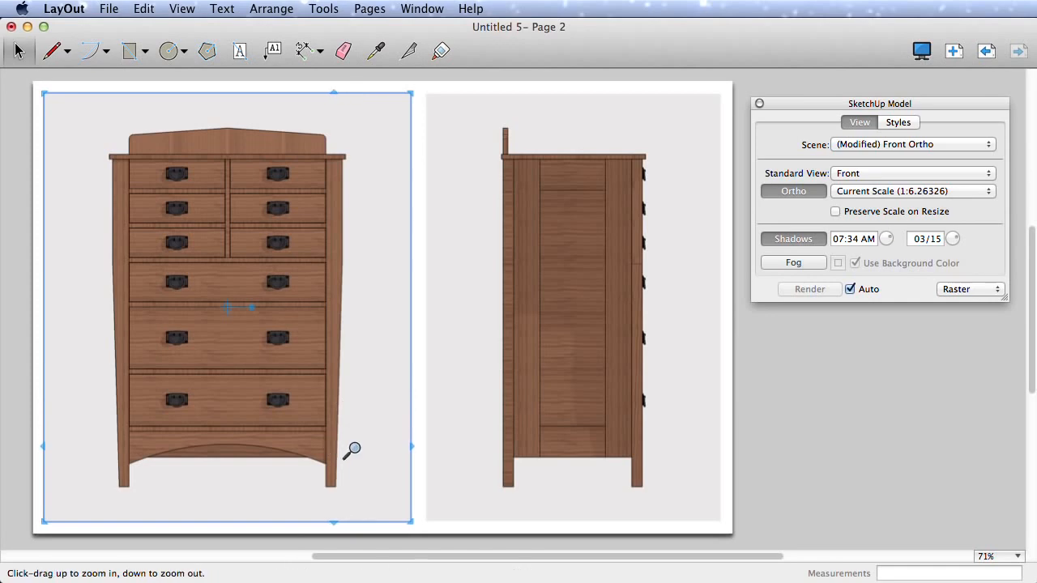
left_click_drag(351, 451, 290, 44)
mouse_move(303, 410)
left_mouse_down()
mouse_move(303, 311)
mouse_move(322, 346)
left_mouse_up()
left_click(999, 290)
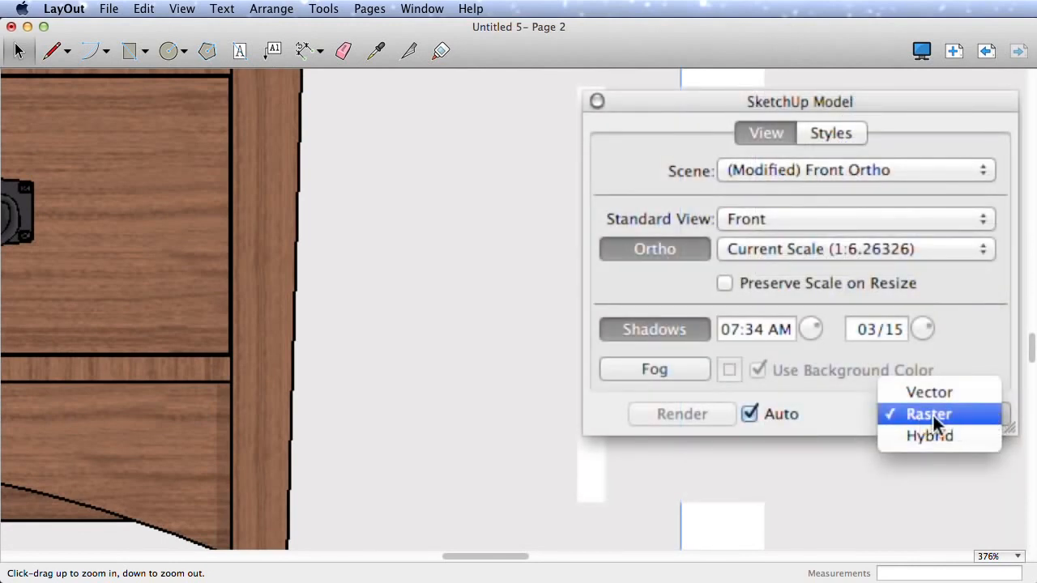
left_click(934, 392)
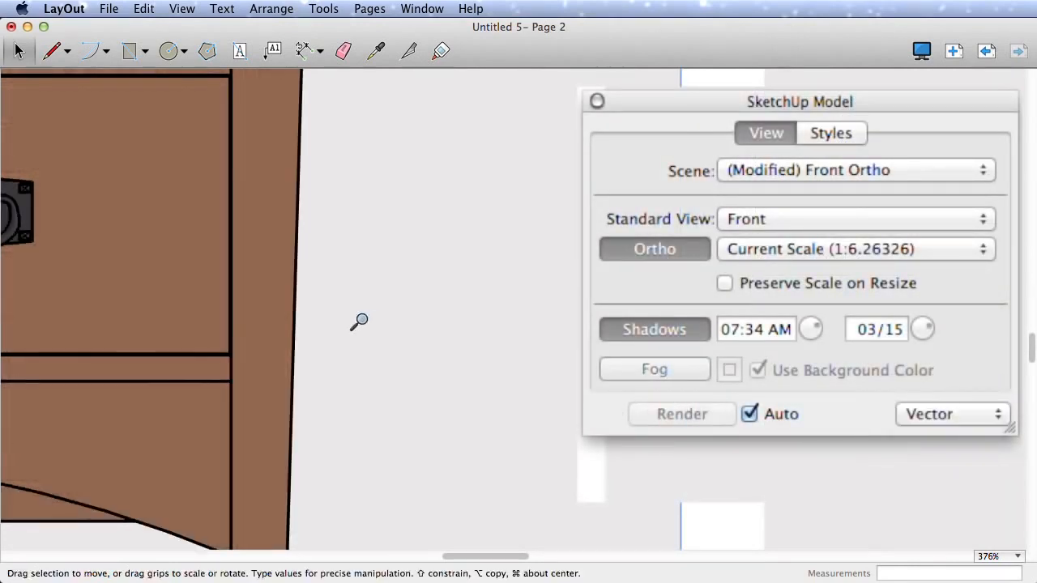
middle_click_drag(352, 316, 519, 320)
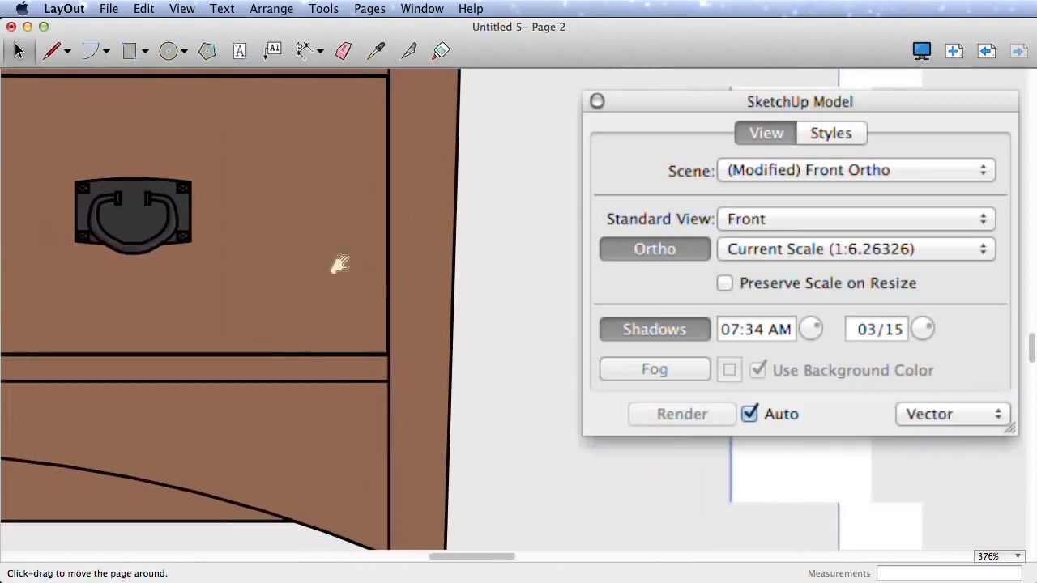
key("space")
Set the front dresser view's rendering mode to Hybrid.
left_click(906, 452)
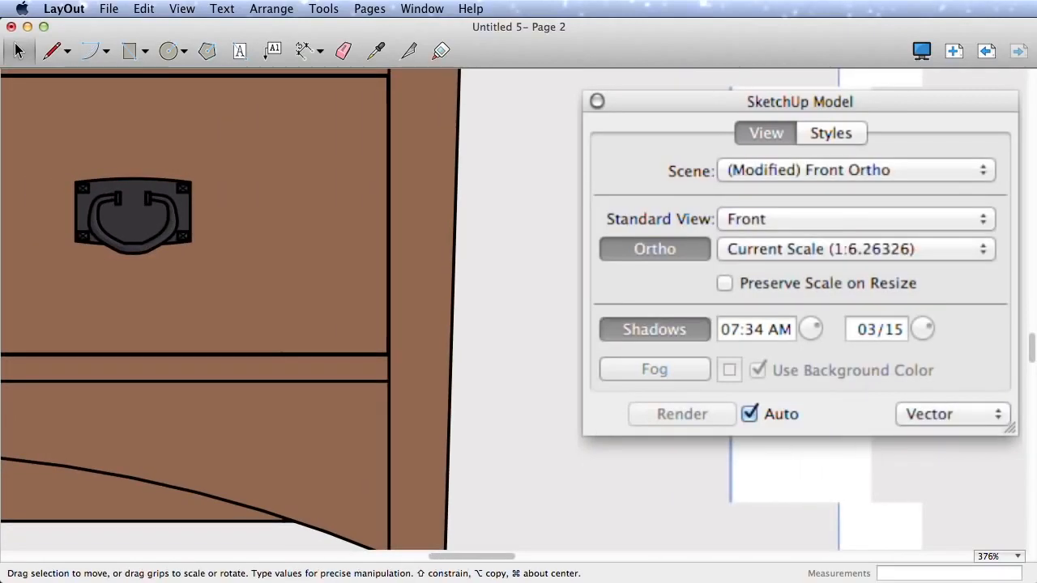
left_click(997, 417)
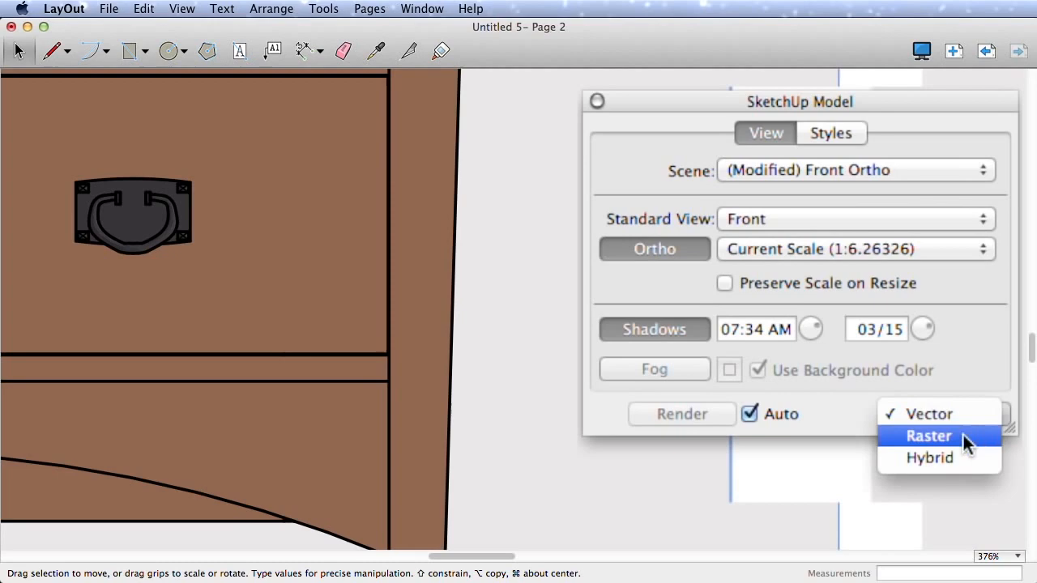
left_click(928, 459)
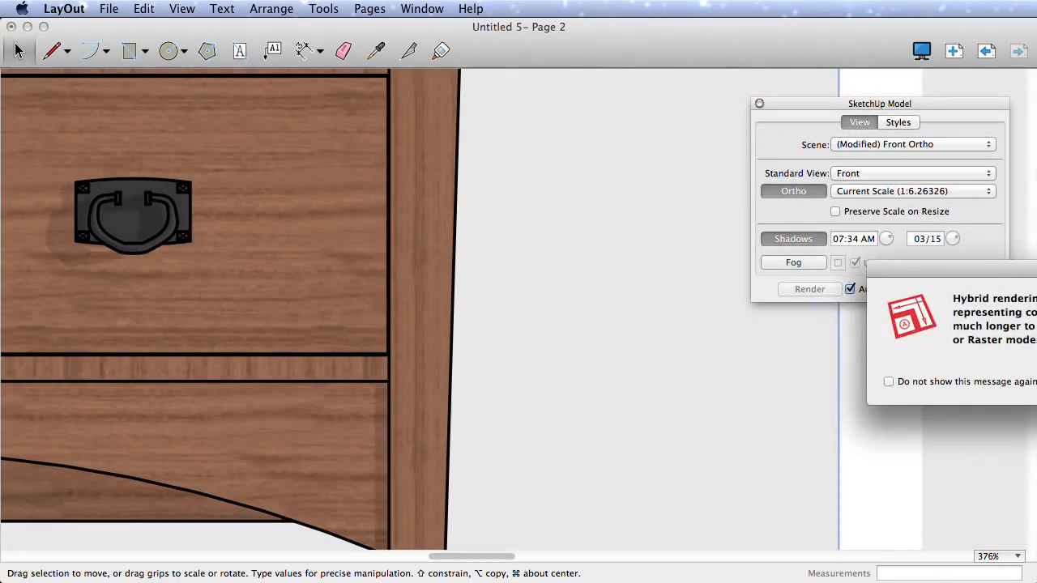
key("Return")
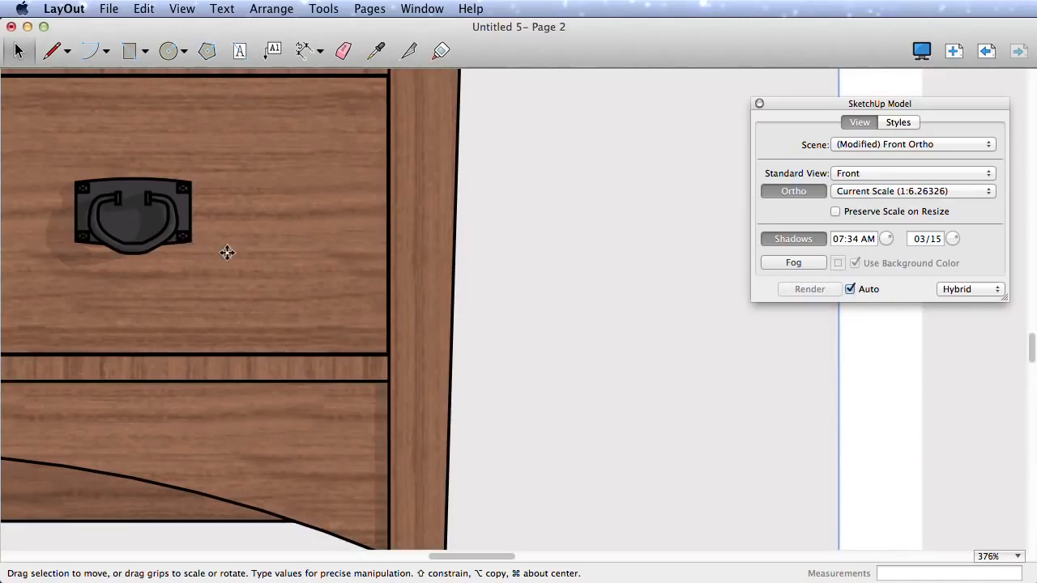
Set the front dresser view's rendering mode back to Raster and deselect the view.
key("Escape")
left_click(445, 338)
left_click(996, 289)
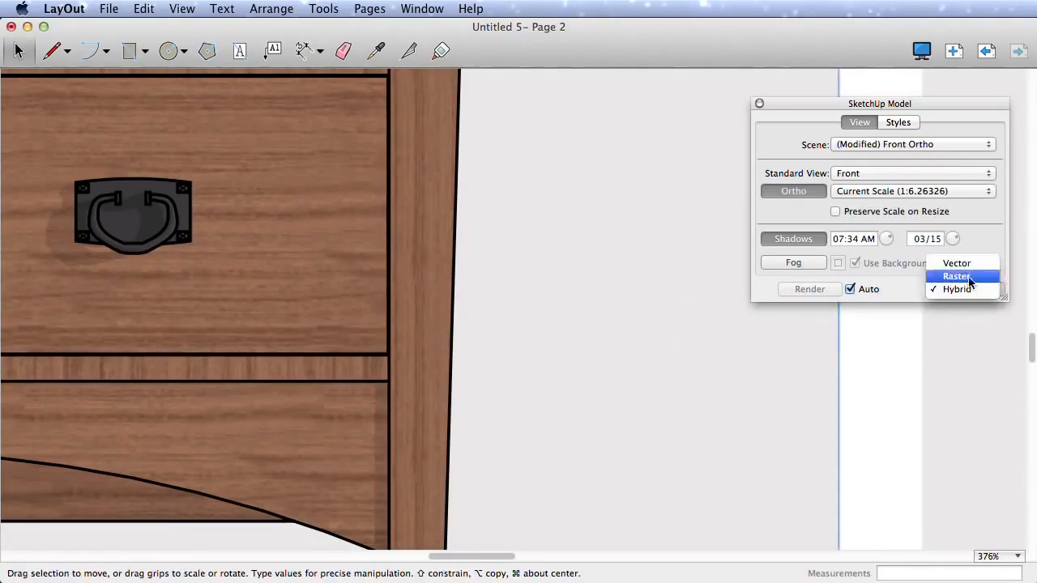
left_click(960, 289)
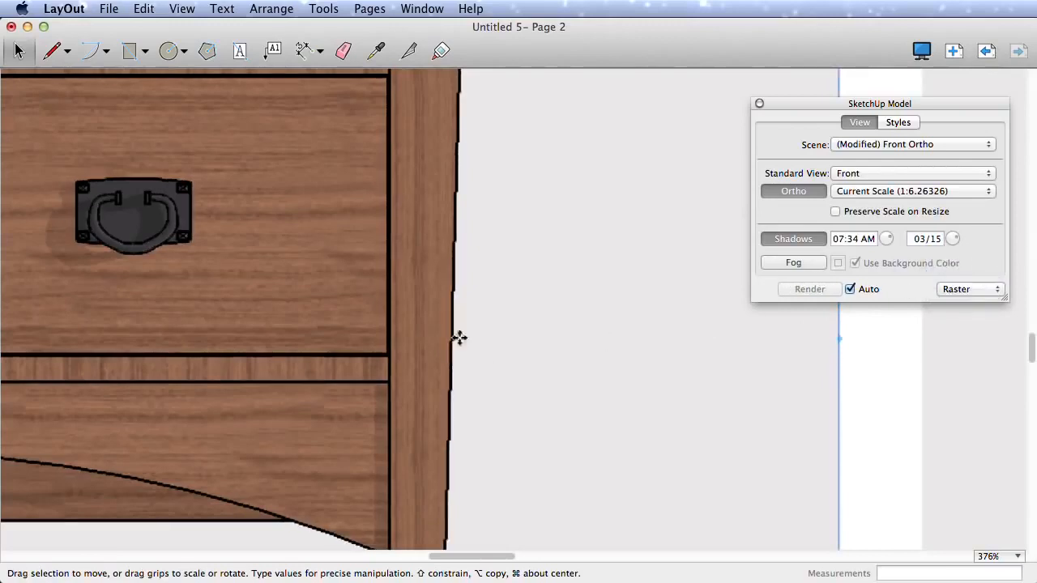
key("z")
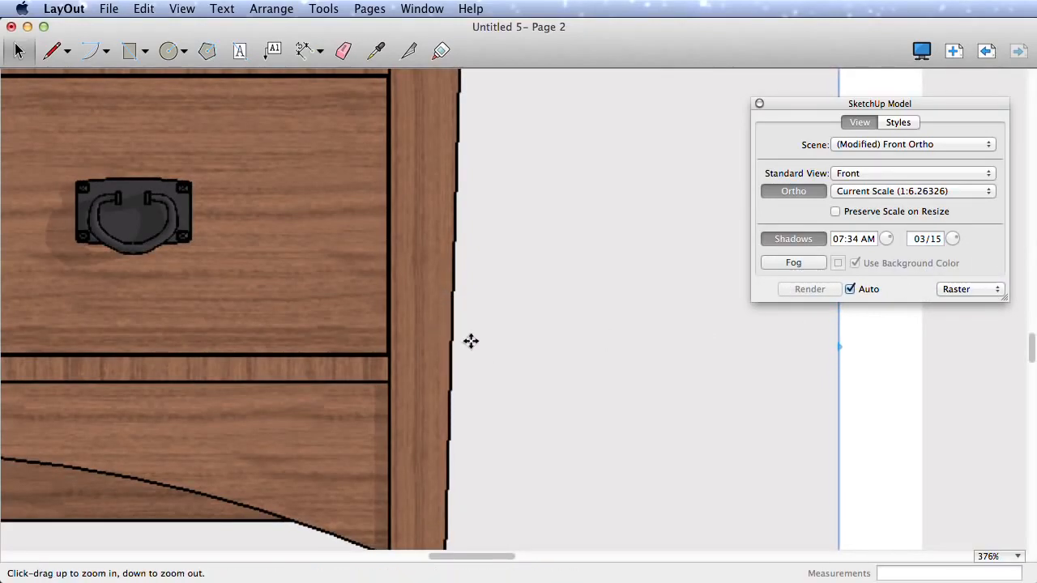
left_click_drag(493, 315, 494, 408)
key("h")
left_click_drag(538, 298, 439, 379)
key("z")
key("space")
left_click(453, 350)
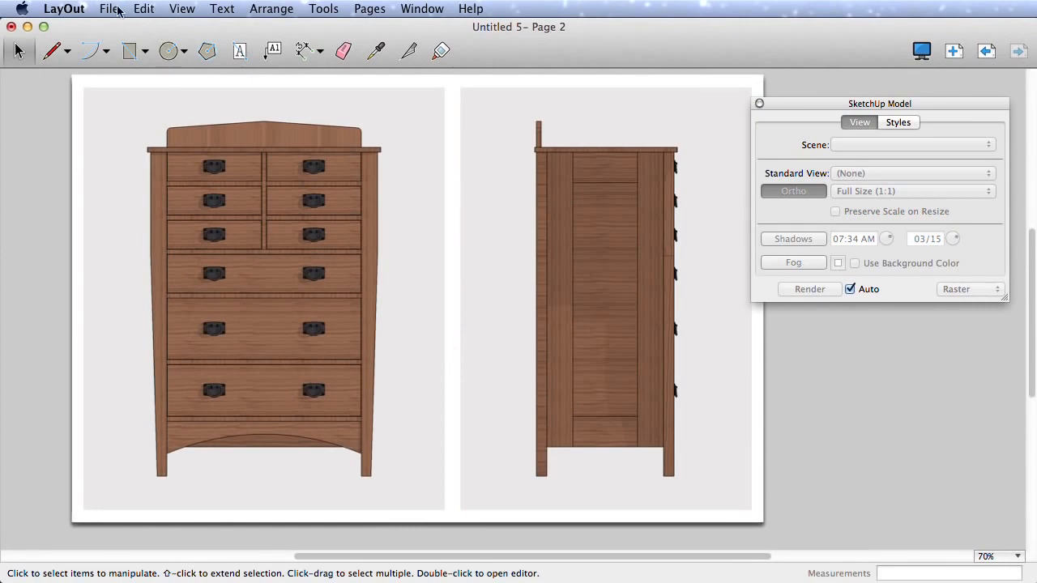
Review the Edit Quality and Output Quality options for rendering resolution in the document's Paper settings, keeping both at Medium.
left_click(118, 10)
left_click(170, 227)
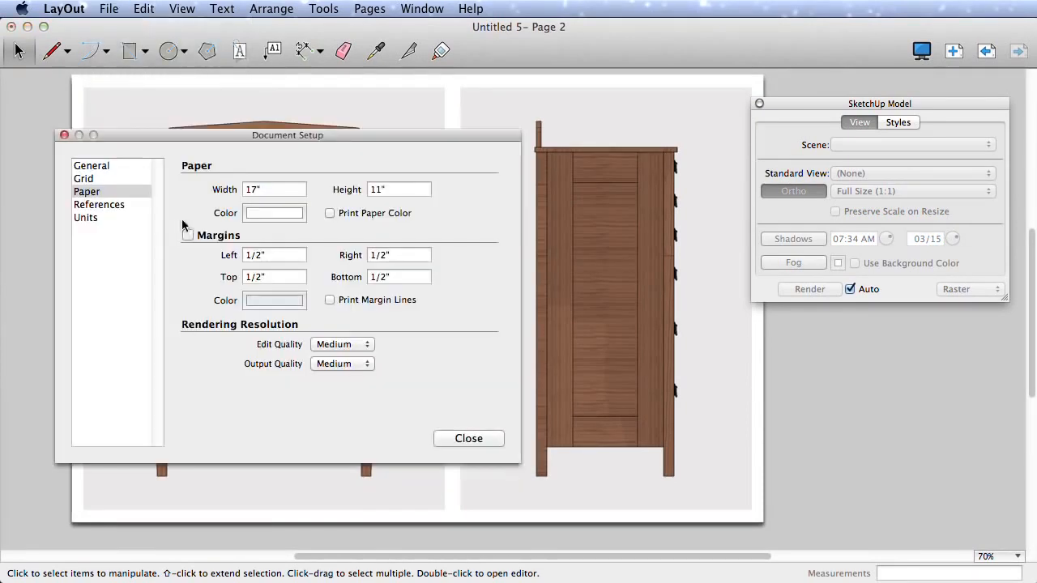
left_click(366, 346)
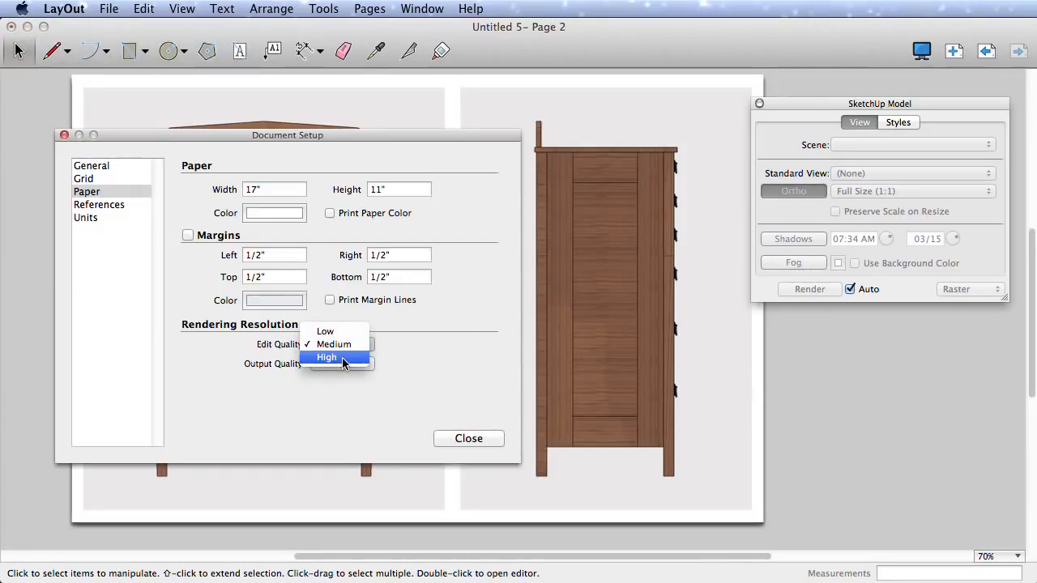
left_click(357, 345)
left_click(364, 364)
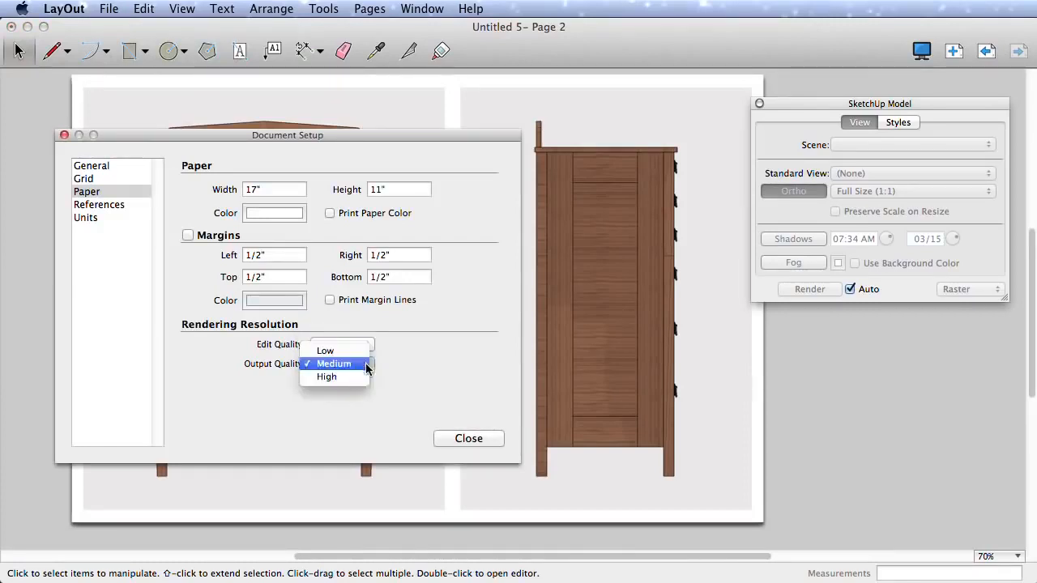
left_click(364, 364)
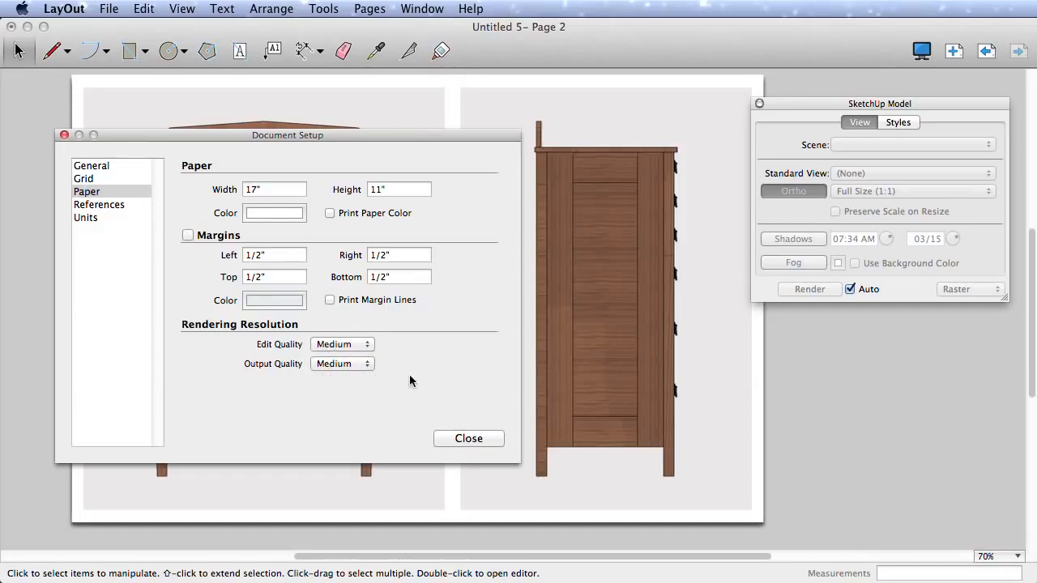
left_click(477, 438)
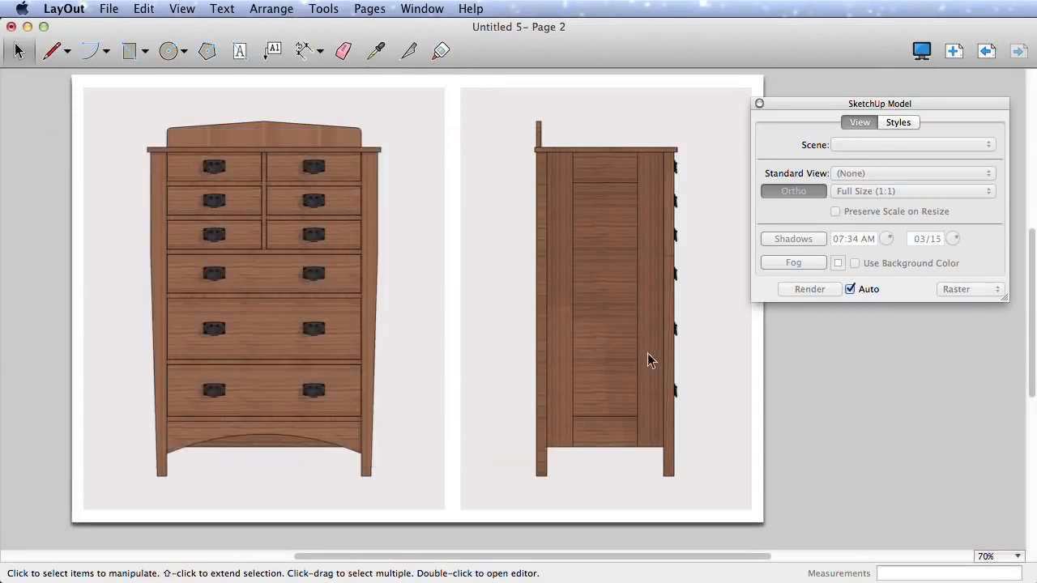
Close the SketchUp Model settings, then review the available export file formats and cancel the export.
mouse_move(456, 320)
middle_mouse_down()
mouse_move(422, 330)
mouse_move(457, 337)
middle_mouse_up()
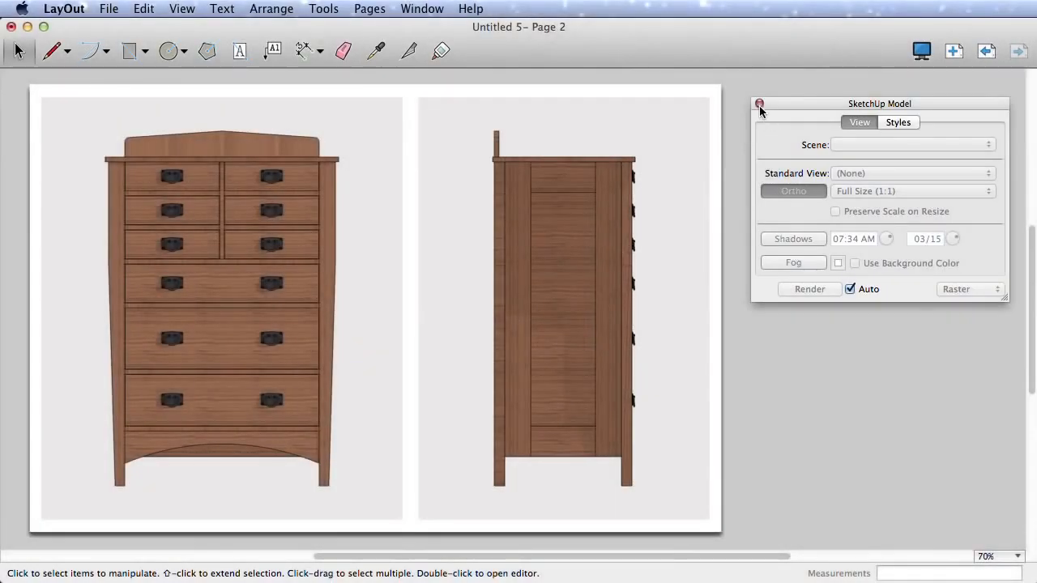
left_click(759, 103)
left_click(109, 8)
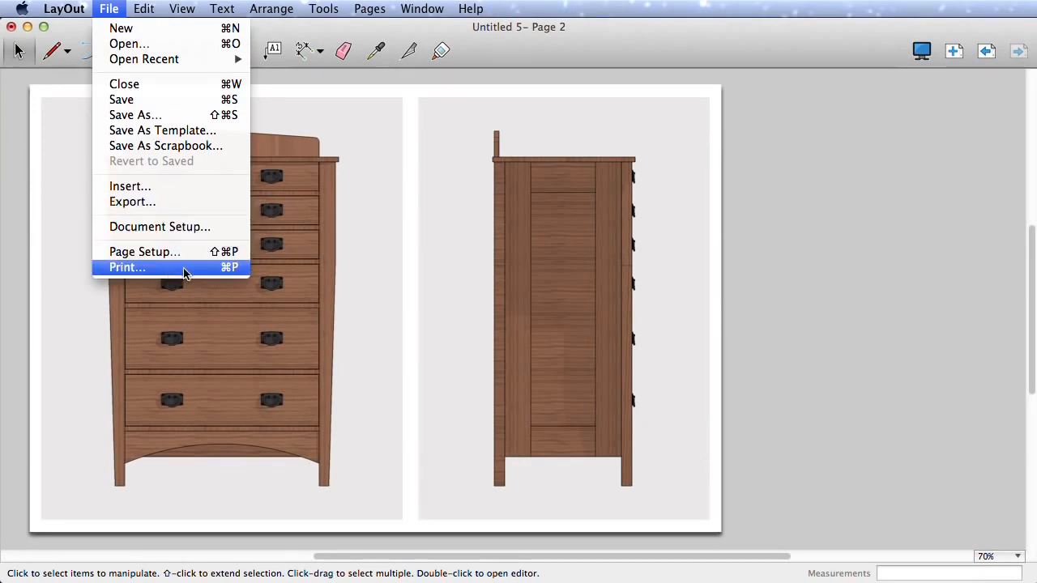
left_click(158, 208)
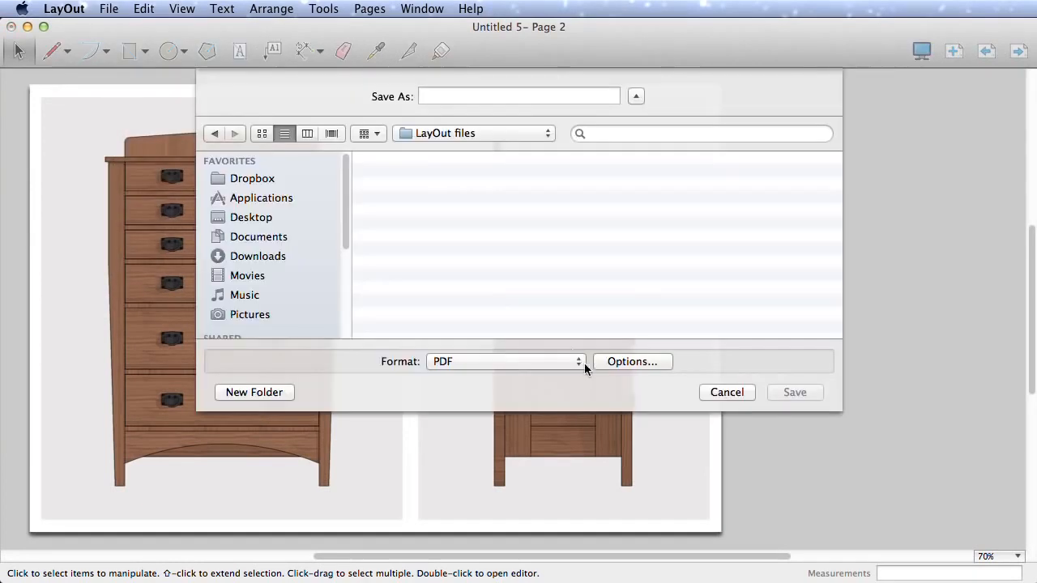
left_click(580, 363)
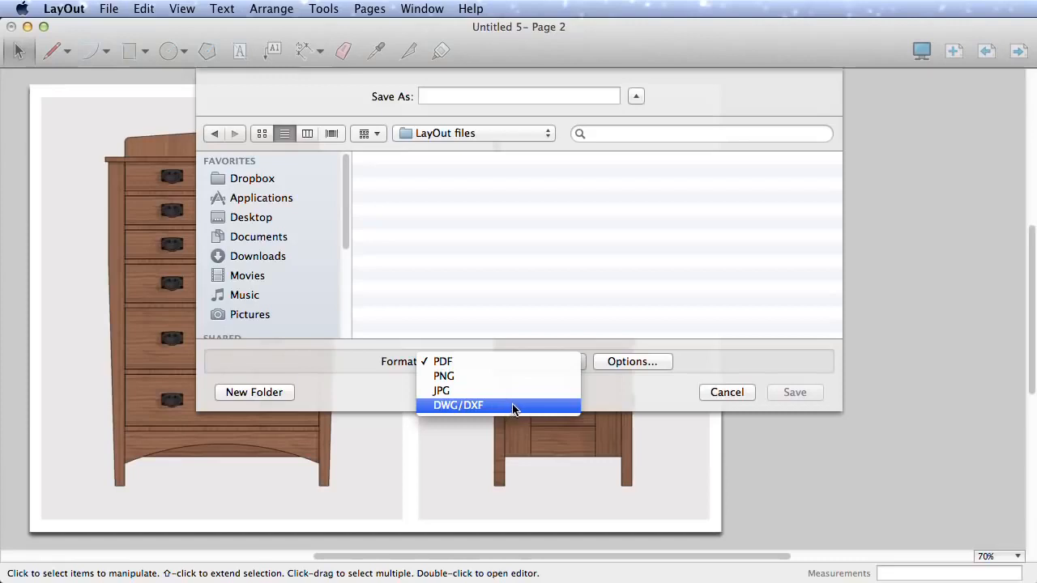
left_click(721, 392)
left_click(722, 391)
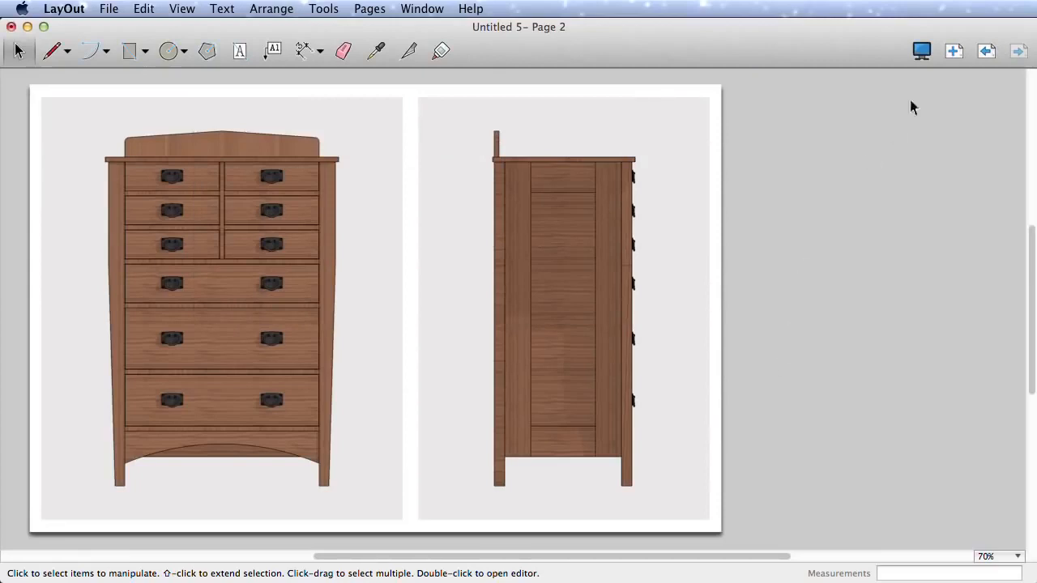
Start the presentation, circle the dresser's top freehand on the first page, and exit the presentation.
left_click(921, 52)
left_click(374, 152)
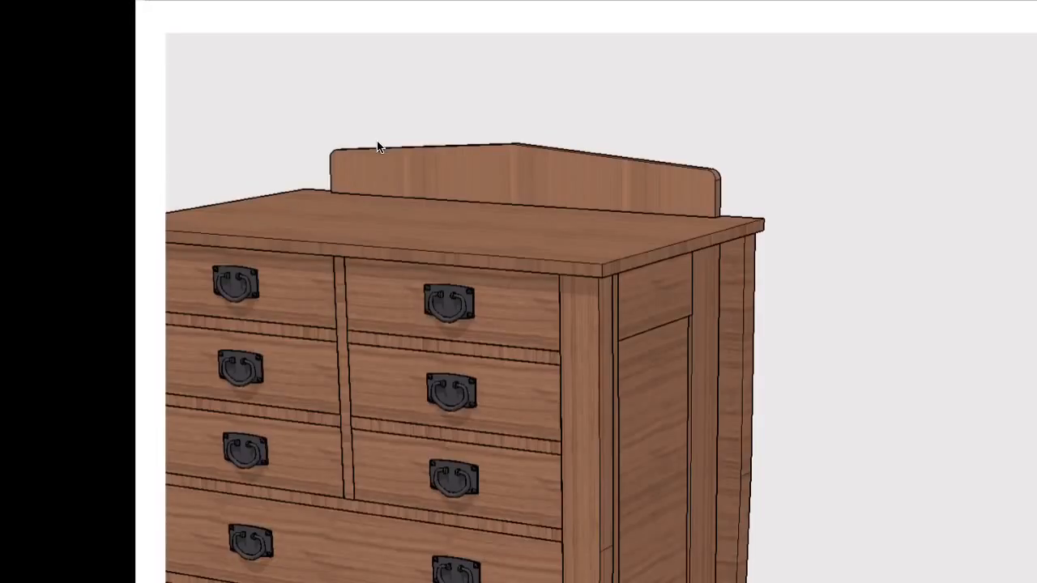
mouse_move(409, 108)
left_mouse_down()
mouse_move(229, 239)
mouse_move(590, 203)
mouse_move(421, 101)
left_mouse_up()
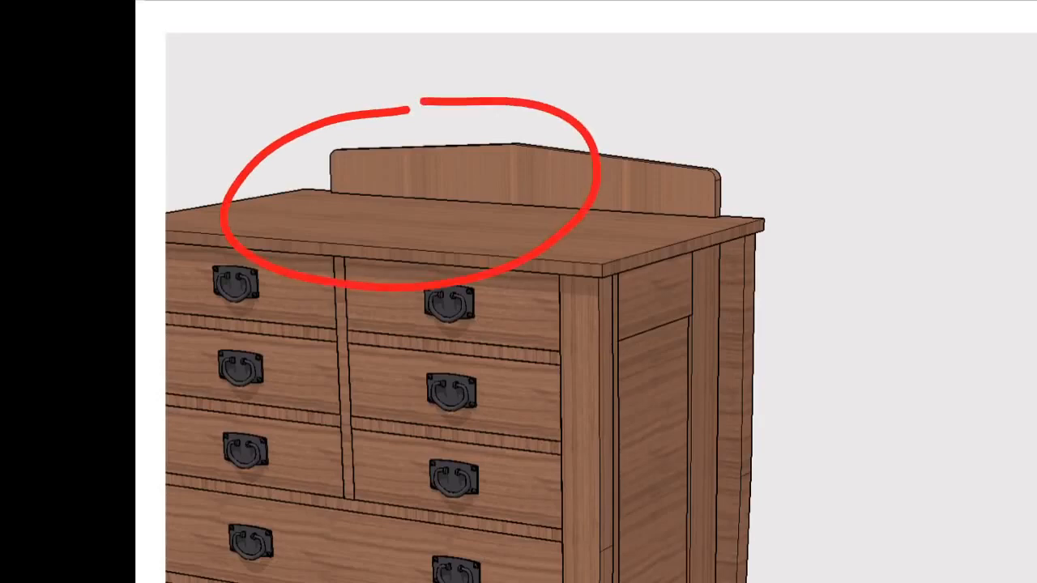
key("Escape")
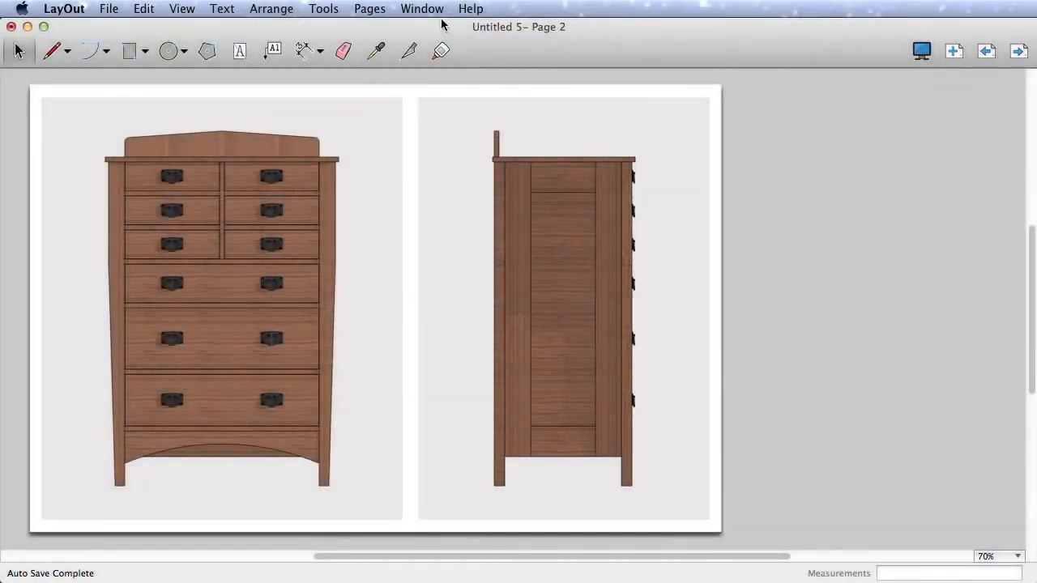
Show the document's pages, compare list and thumbnail display, and open Page 1 from its thumbnail.
left_click(429, 9)
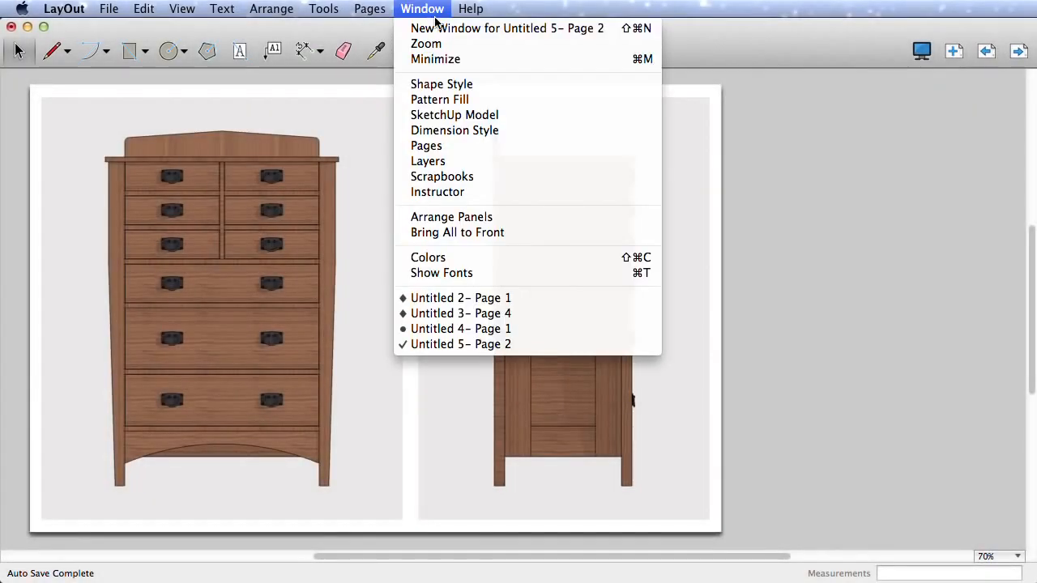
left_click(442, 146)
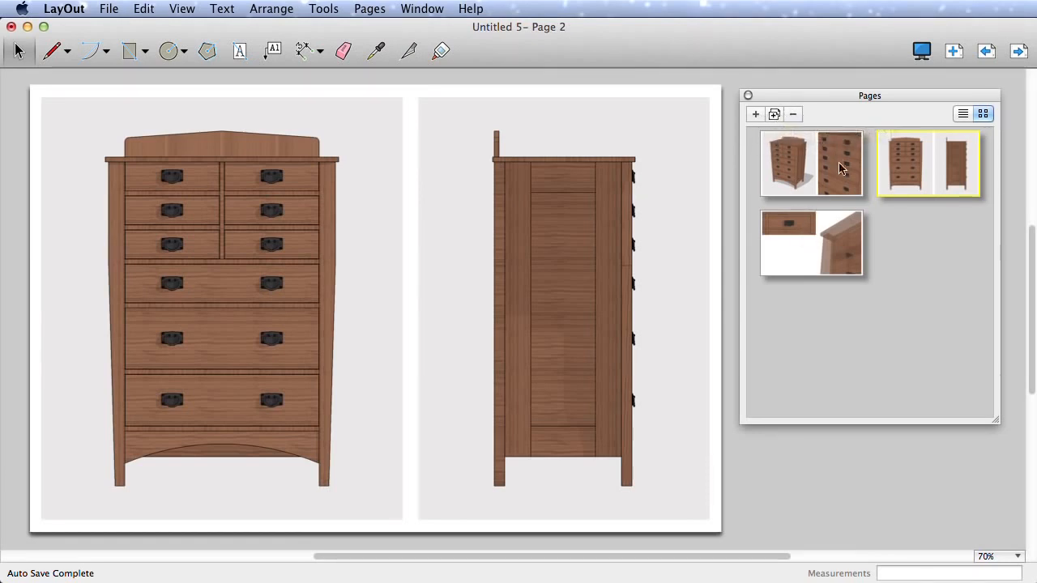
left_click(963, 115)
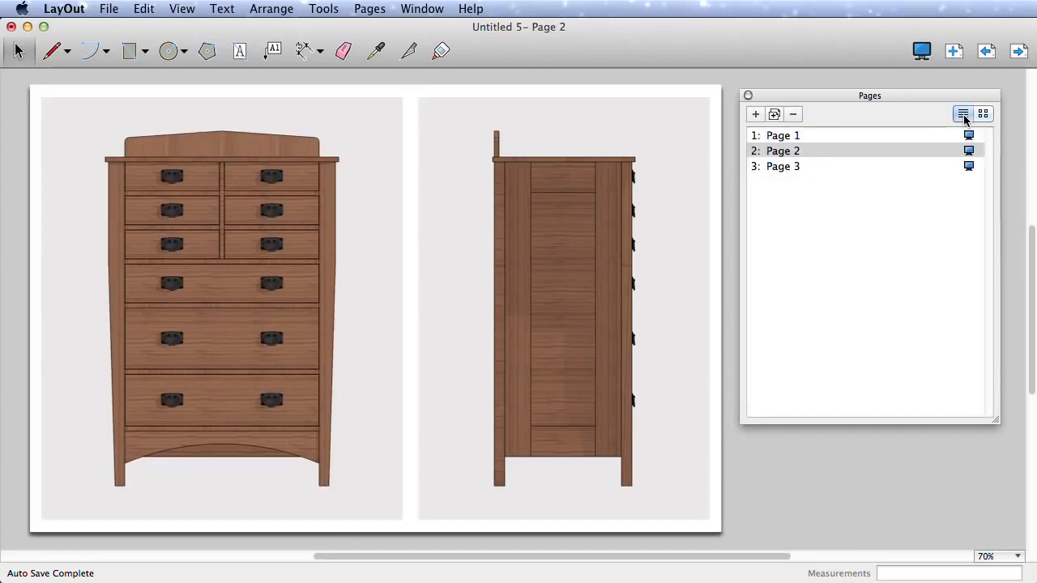
left_click(982, 115)
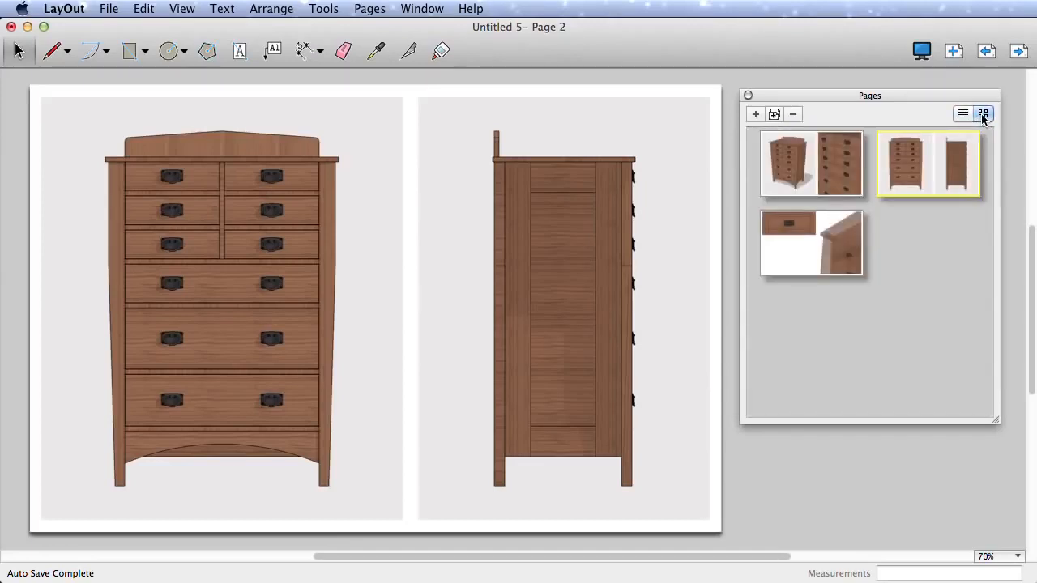
left_click(838, 212)
left_click(810, 166)
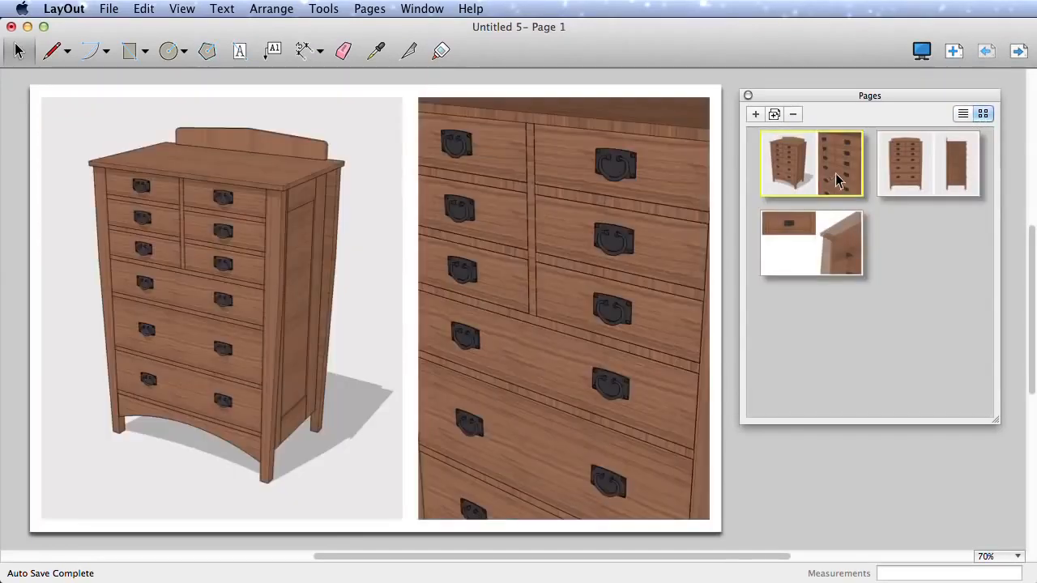
Display the pages as a list and open Page 2 from it.
left_click(962, 115)
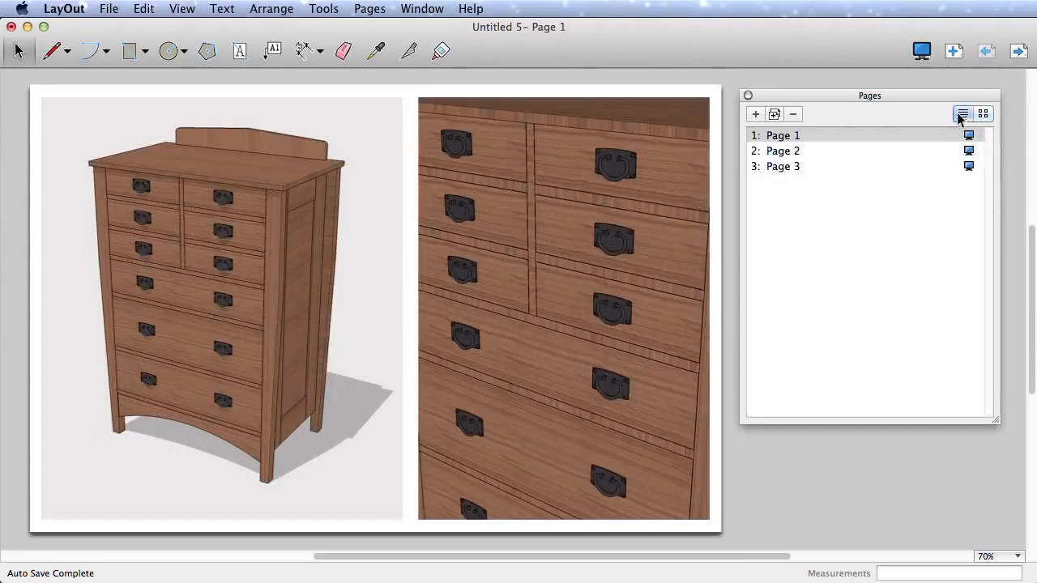
double_click(789, 137)
left_click(798, 152)
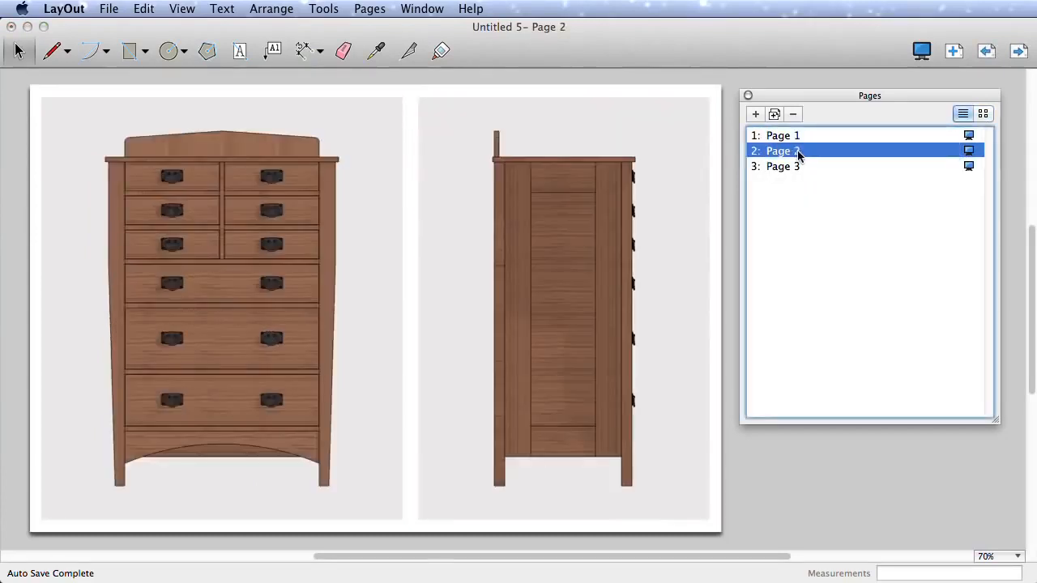
Show the document's layers alongside the pages and display the pages as thumbnails.
left_click(422, 9)
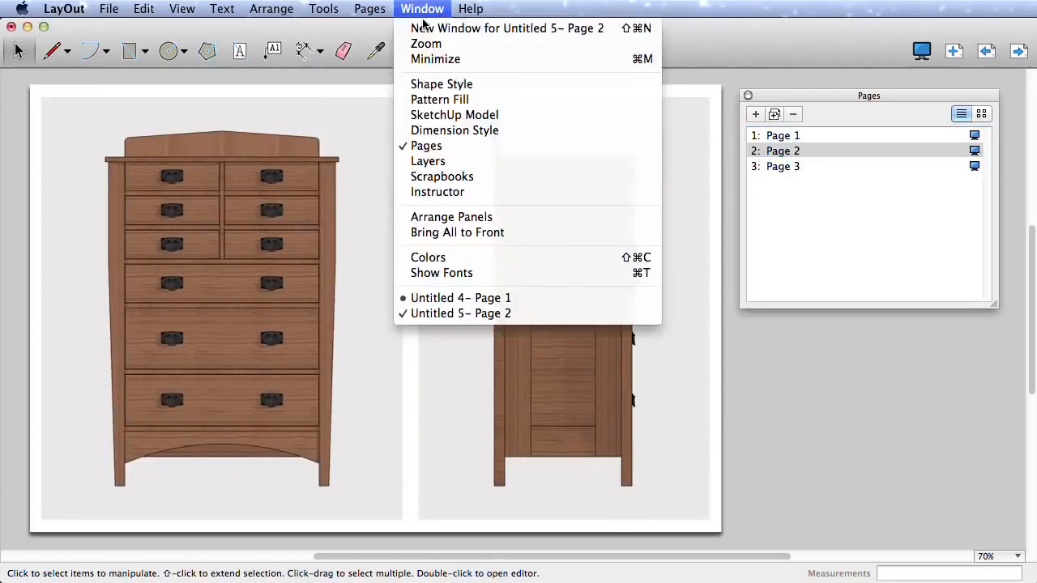
left_click(443, 165)
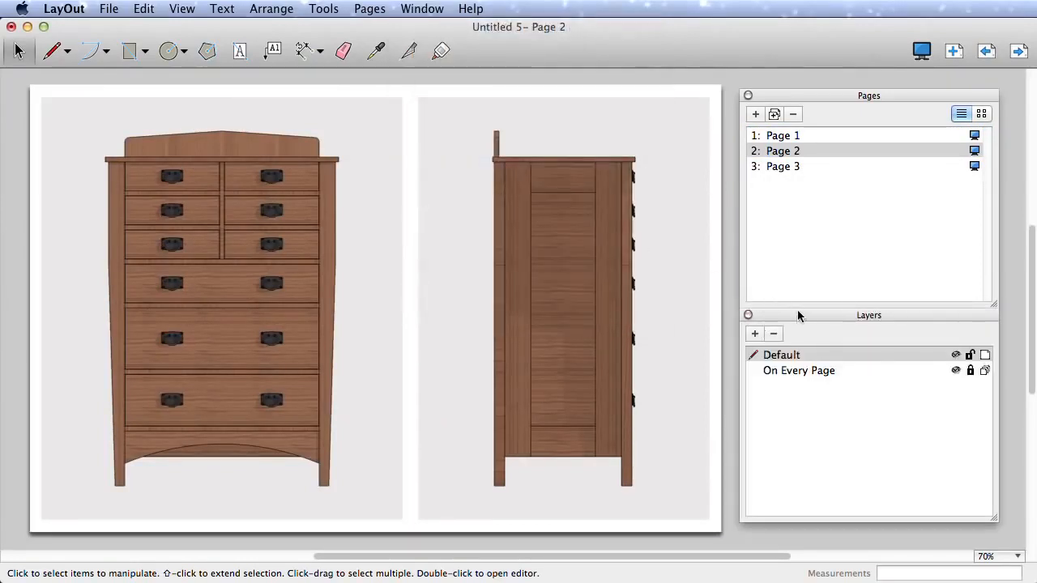
left_click(981, 114)
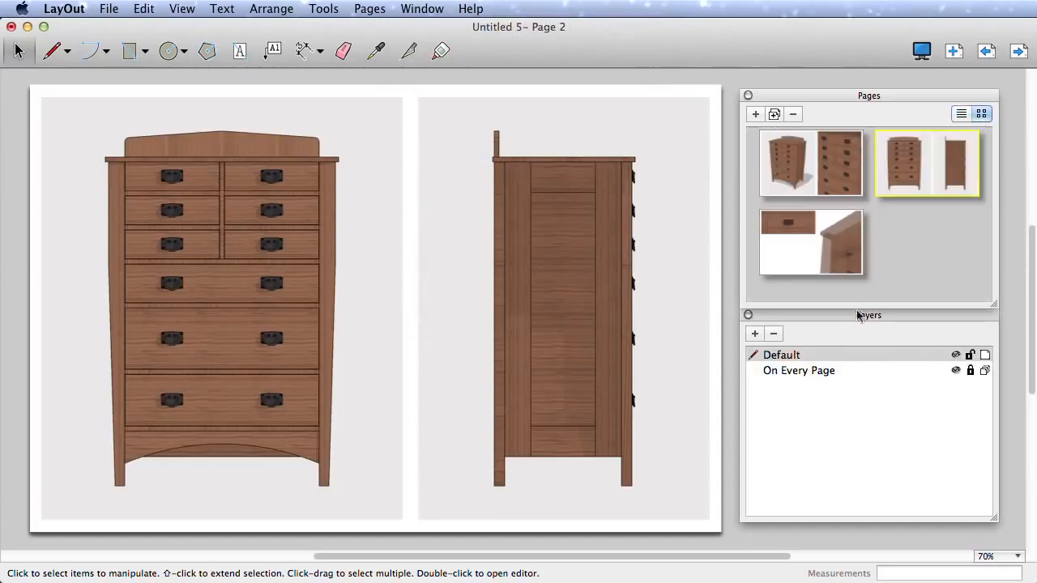
Unlock the On Every Page layer.
left_click(969, 371)
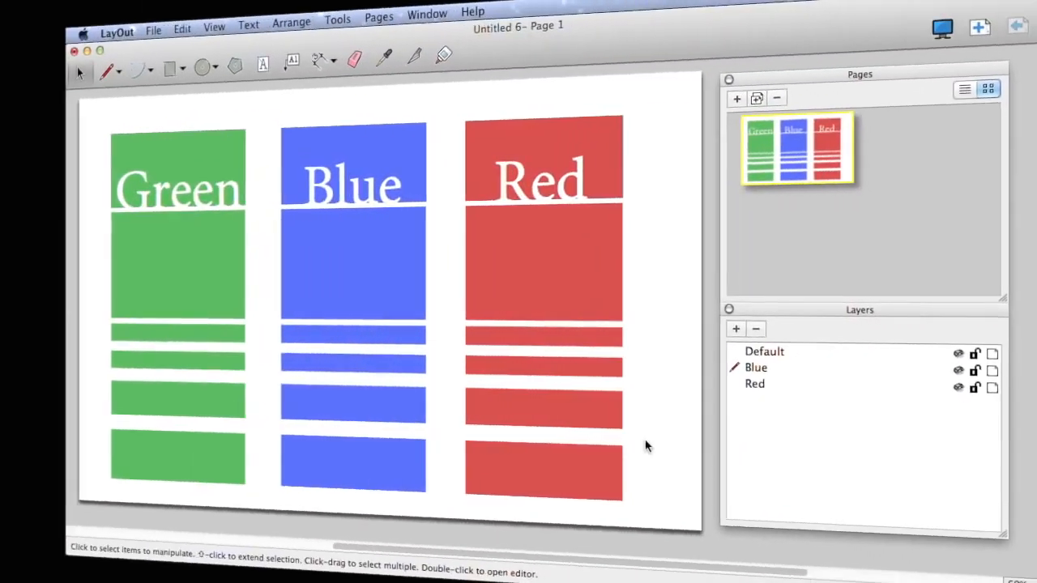
Add a layer named Green to the document with the three coloured columns.
left_click(734, 327)
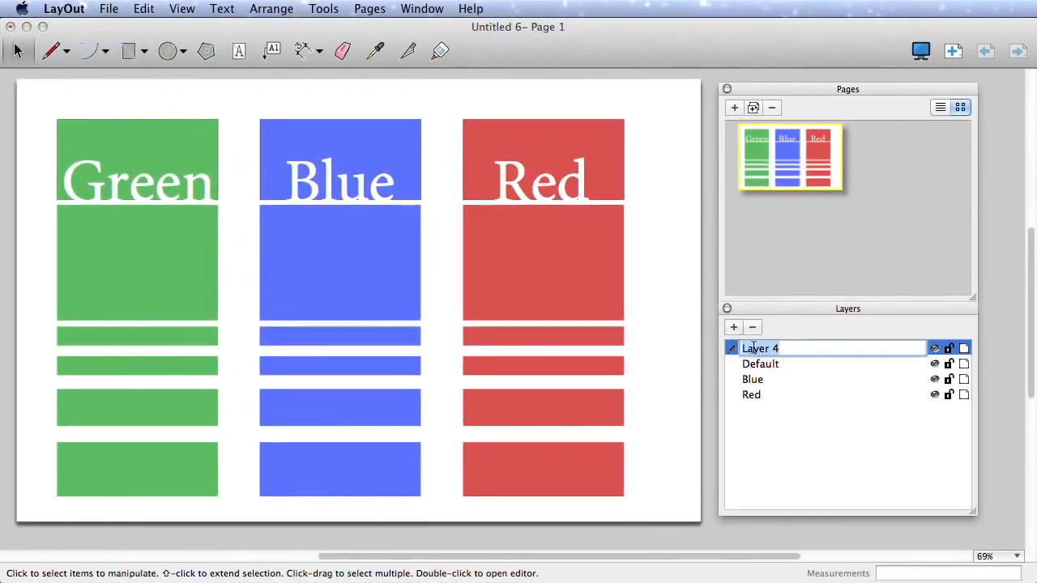
type("Green")
key("Return")
Move all shapes and text of the green column to the Green layer.
left_click(168, 476)
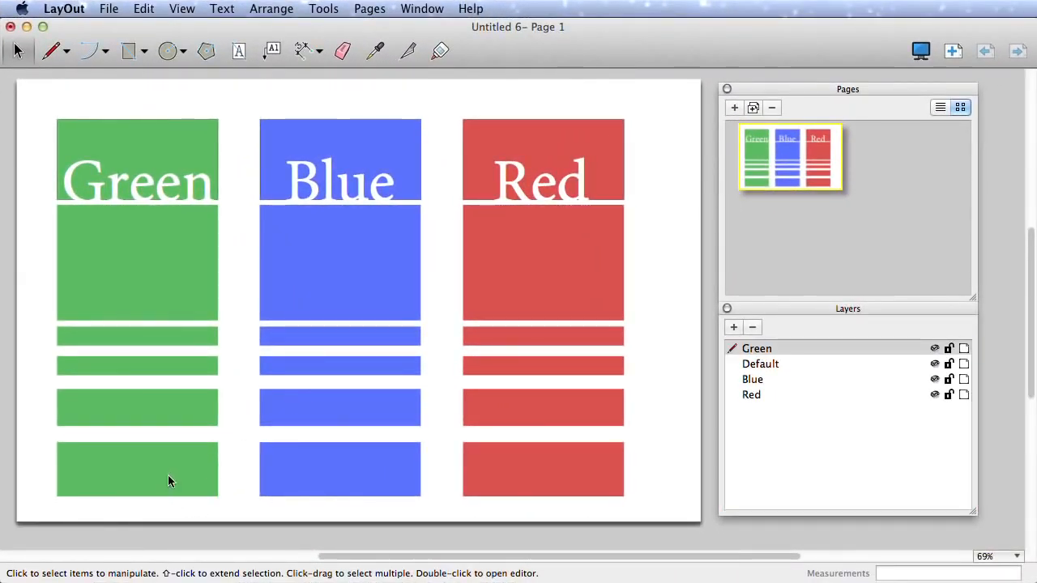
left_click_drag(169, 536, 165, 228)
right_click(134, 273)
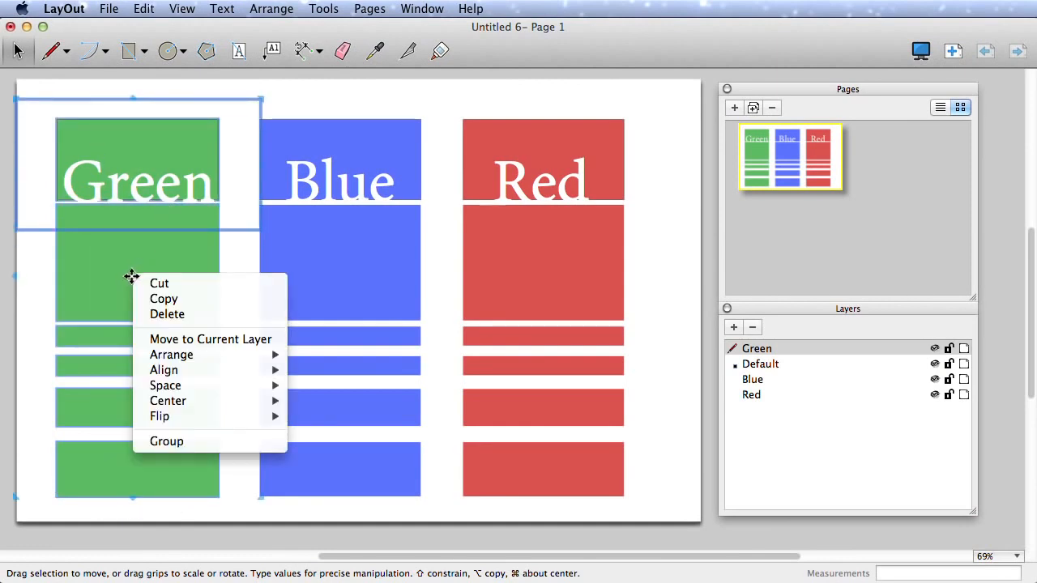
left_click(193, 340)
left_click(233, 523)
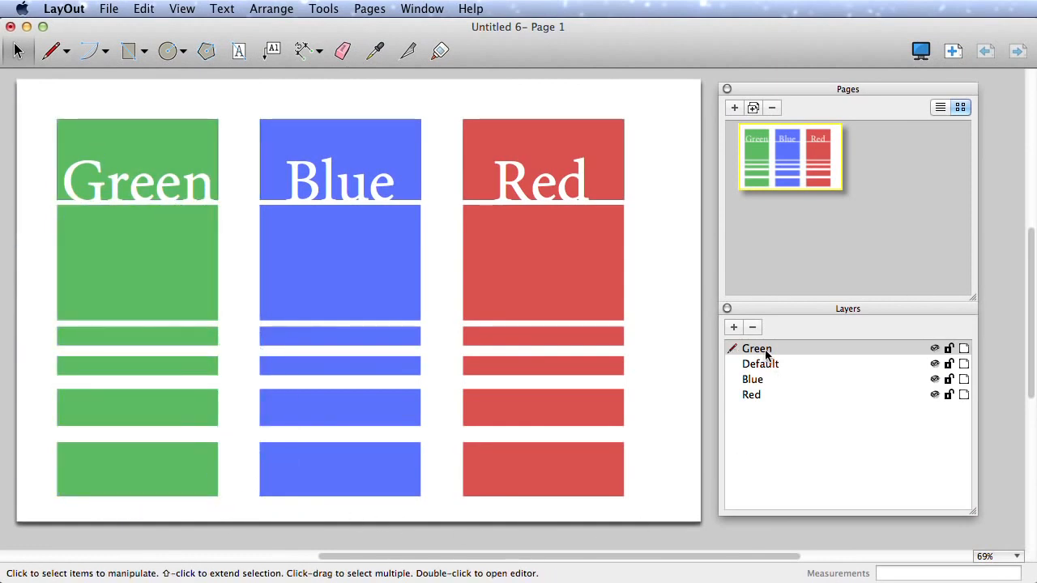
Reorder the Green layer below Default and make Default the current layer.
mouse_move(766, 354)
left_mouse_down()
mouse_move(801, 372)
mouse_move(782, 359)
left_mouse_up()
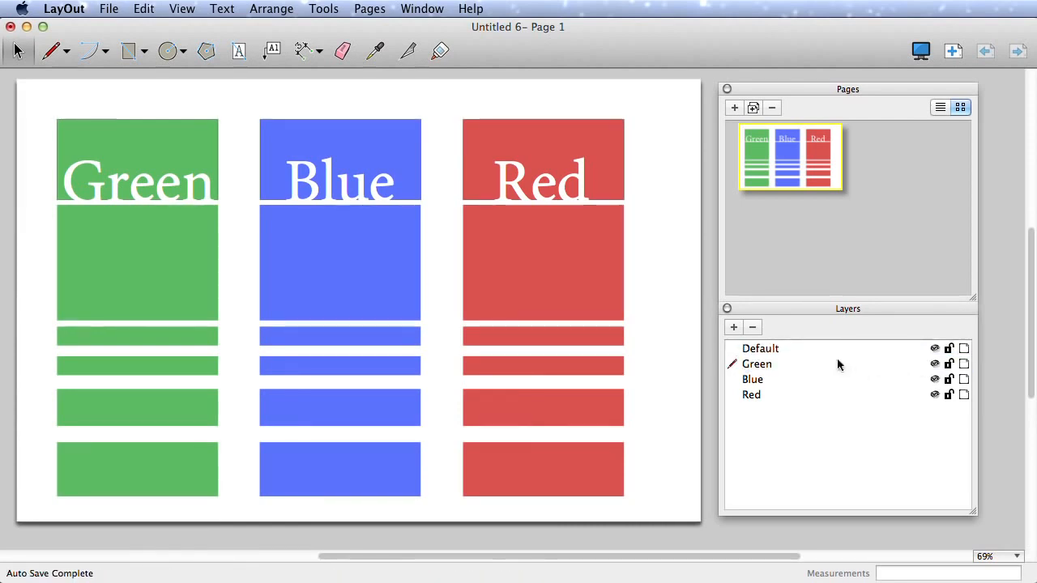
left_click(779, 348)
Hide the Green, Blue and Red layers one at a time, showing each again before hiding the following one.
left_click(934, 364)
left_click(935, 364)
left_click(935, 379)
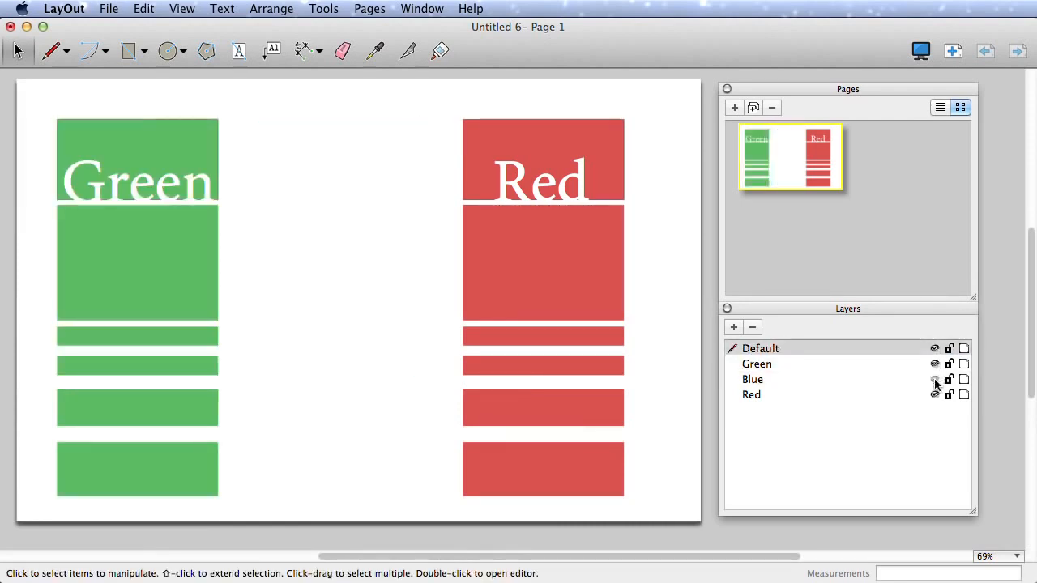
left_click(935, 379)
left_click(935, 395)
left_click(935, 395)
Make Green the current layer, add two blank pages to the document, and return to Page 1.
left_click(757, 364)
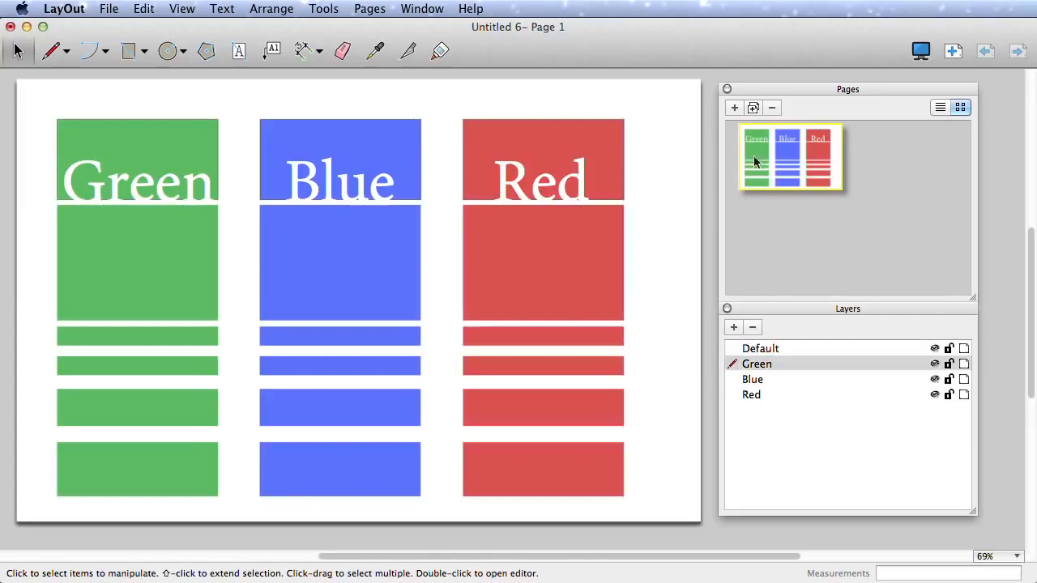
left_click(735, 107)
left_click(735, 107)
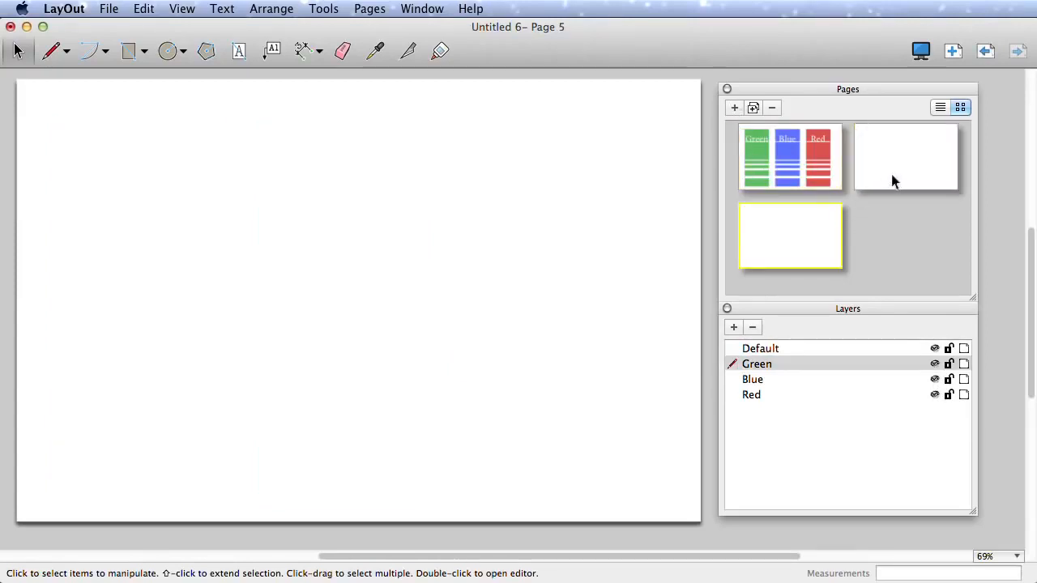
left_click(806, 166)
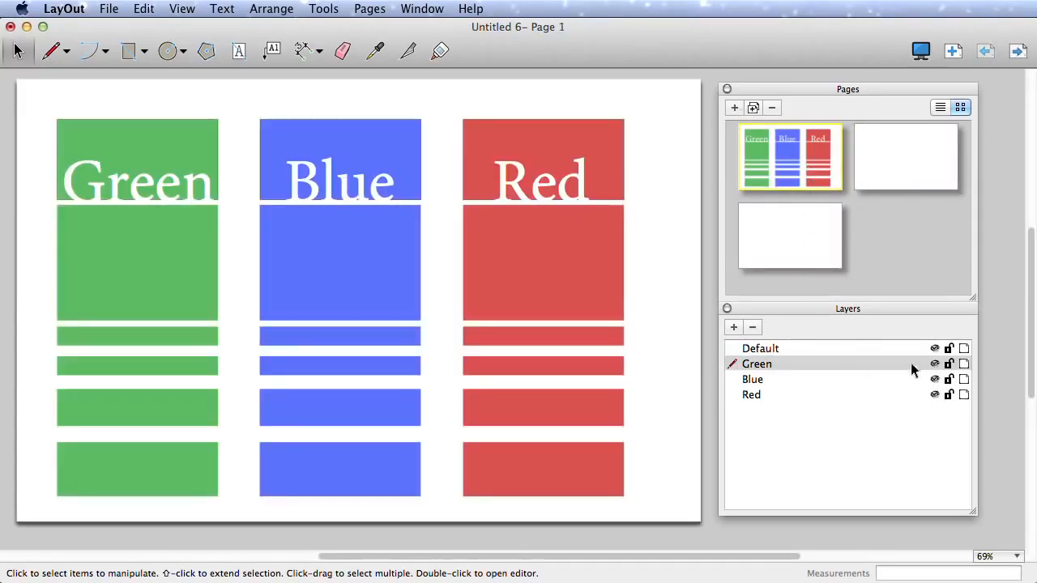
Share the Green and Blue layers across all pages.
left_click(787, 380)
left_click(804, 365, "shift")
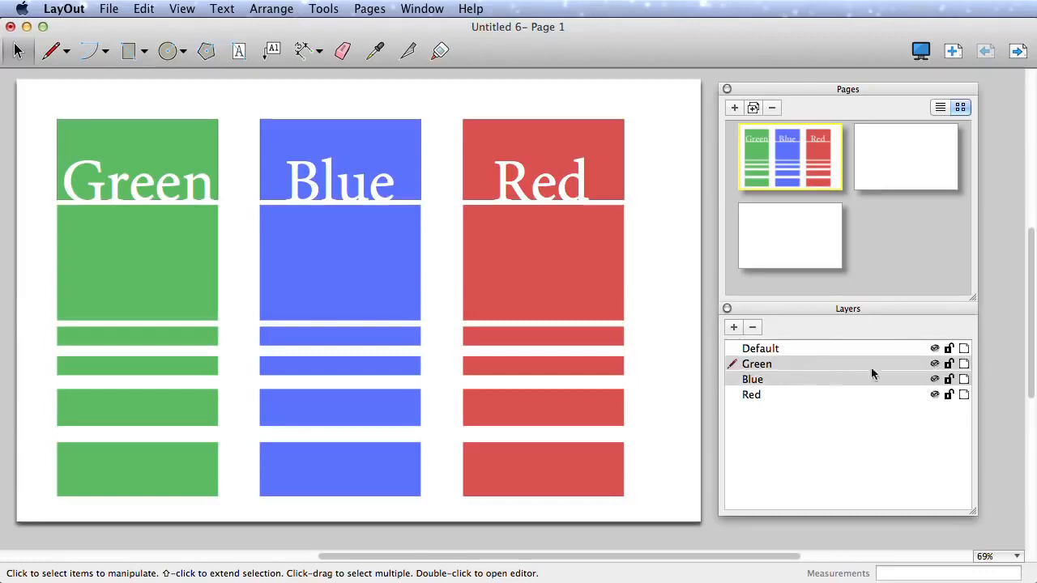
left_click(964, 364)
left_click(964, 380)
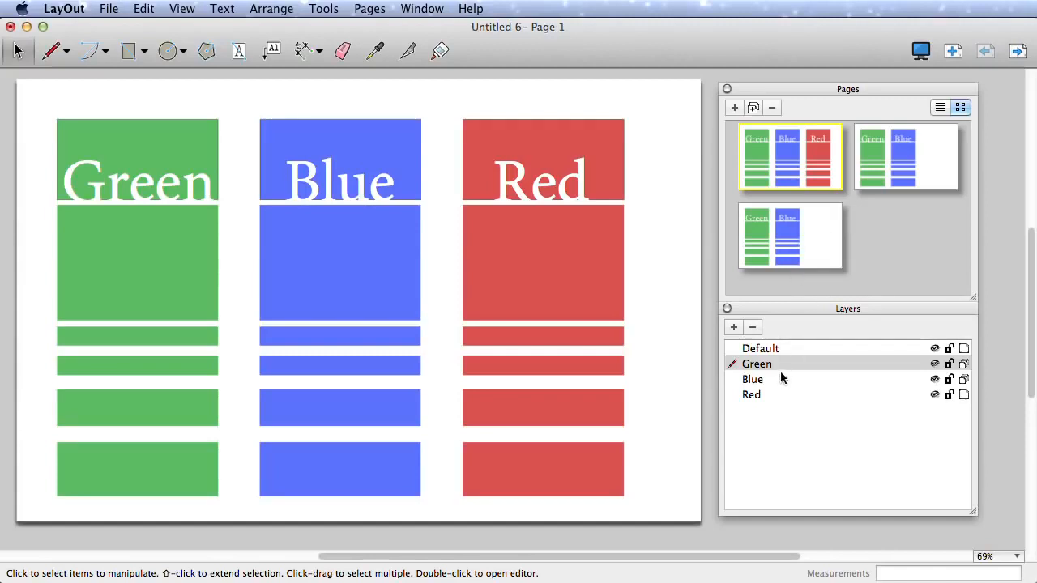
Narrow the blue column's second-lowest bar from its right side and erase the green column's three lowest bars.
left_click(420, 393)
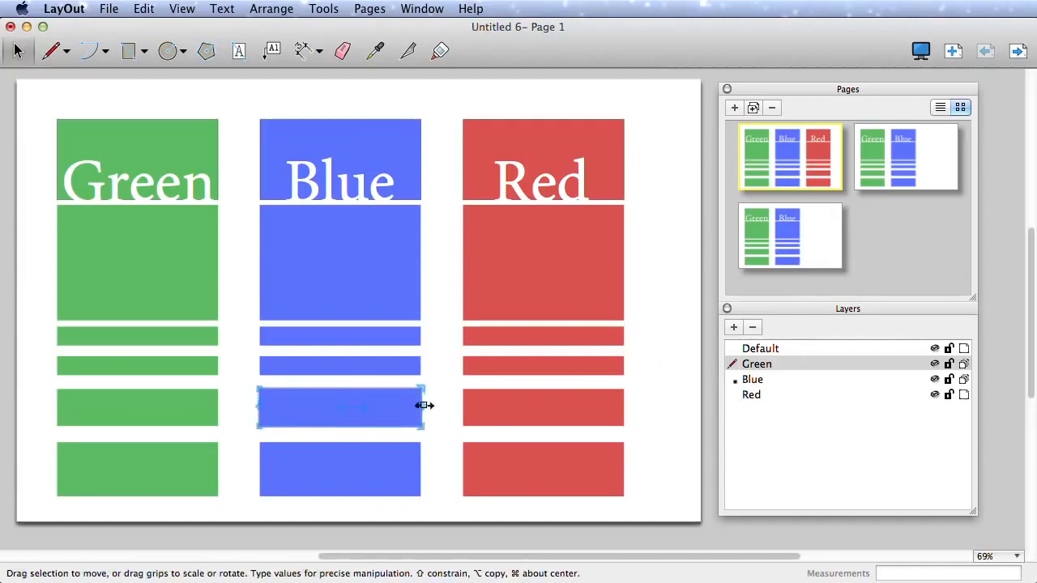
left_click_drag(422, 407, 319, 420)
key("e")
left_click_drag(230, 356, 228, 456)
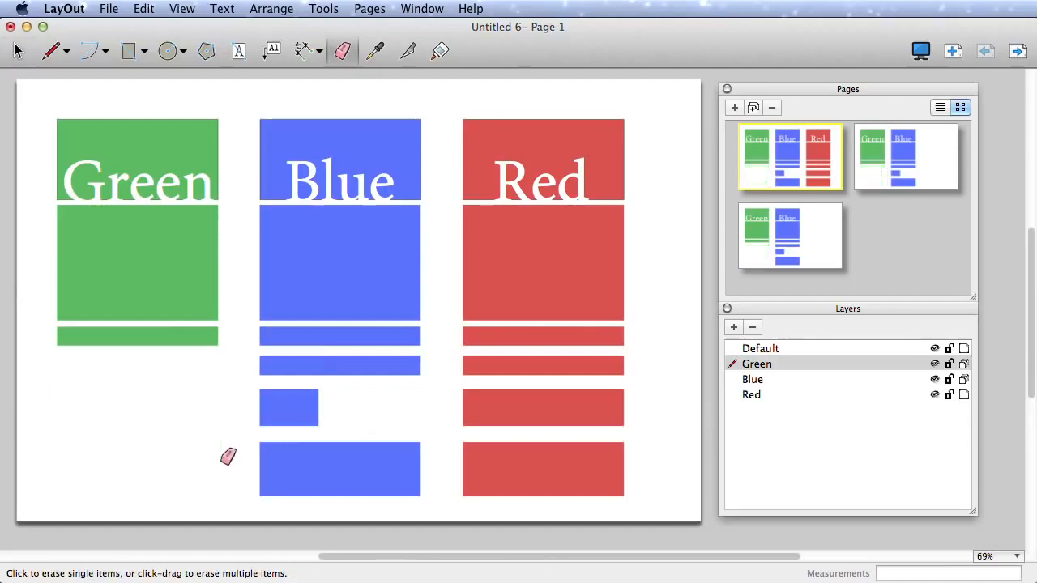
key("space")
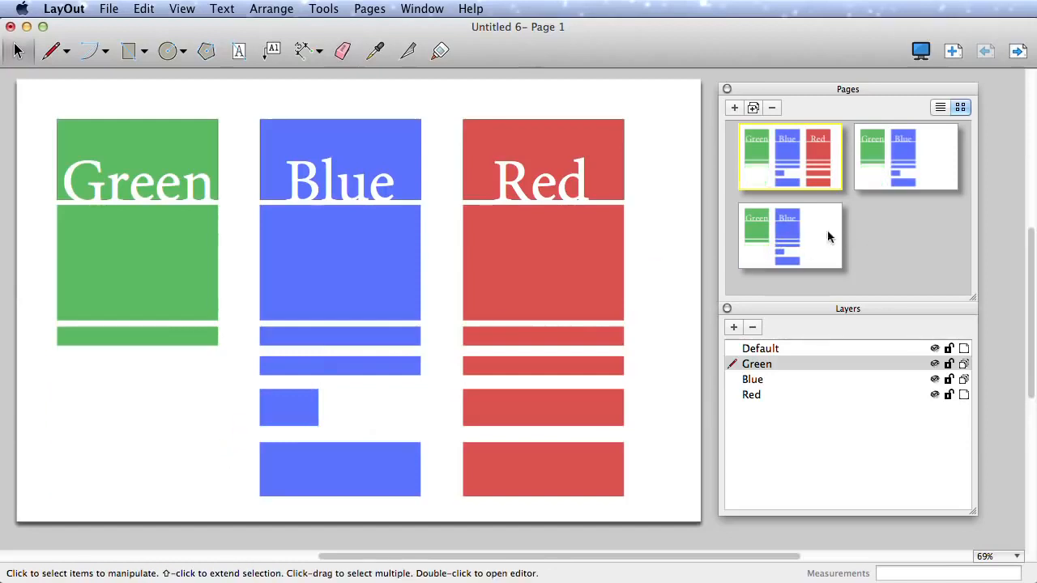
Hide the shared Blue layer on the second page only.
left_click(901, 182)
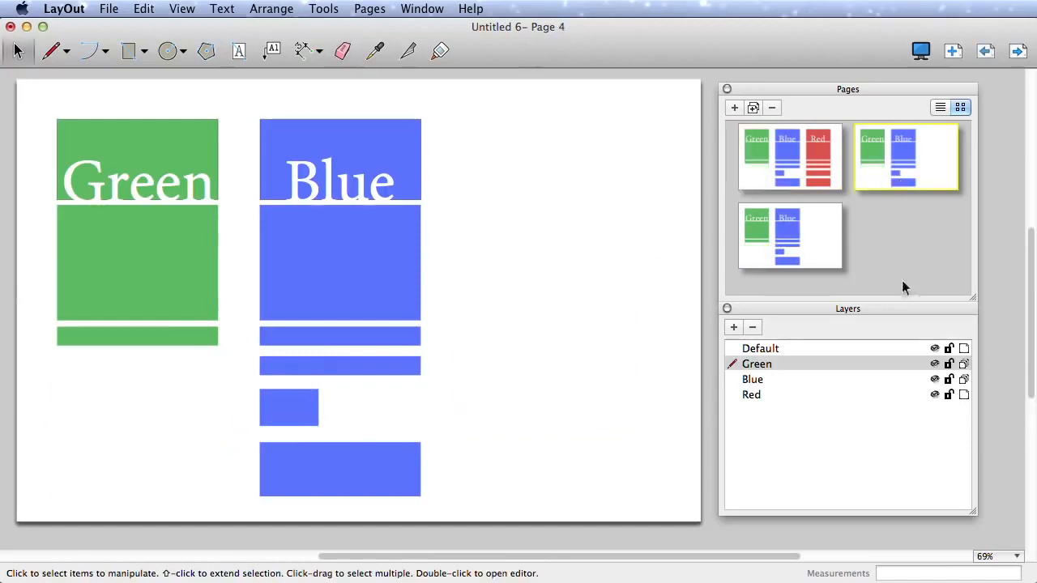
left_click(935, 379)
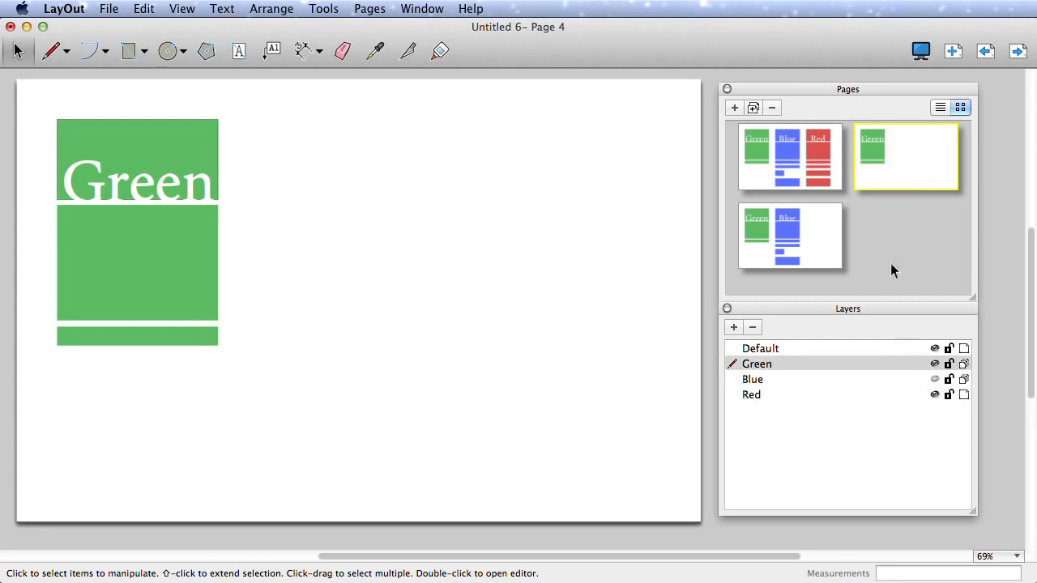
Compare the layer content of the three pages by opening each of them, ending on Page 1.
left_click(796, 233)
left_click(814, 170)
left_click(823, 220)
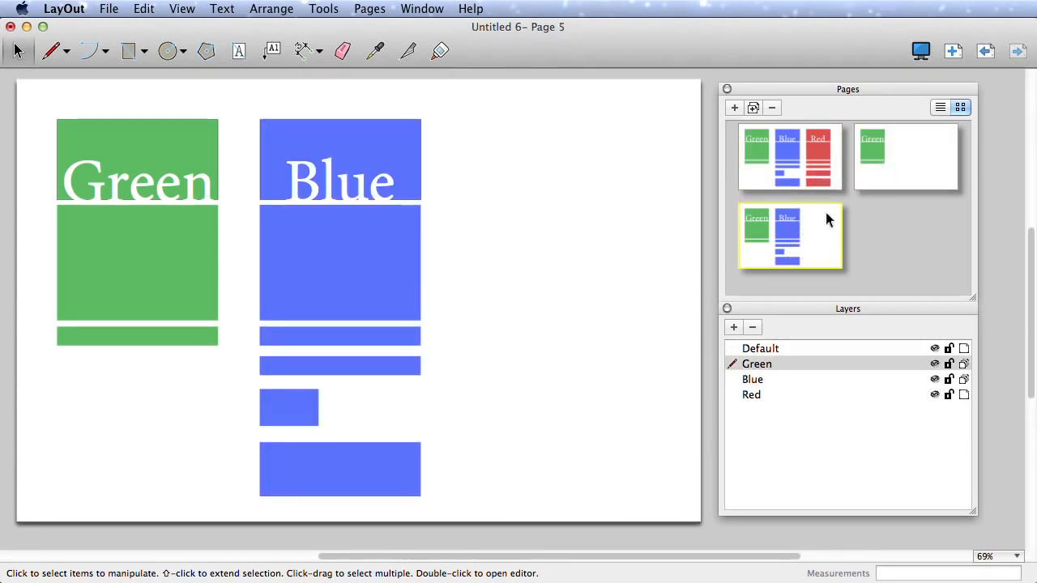
left_click(886, 174)
left_click(812, 173)
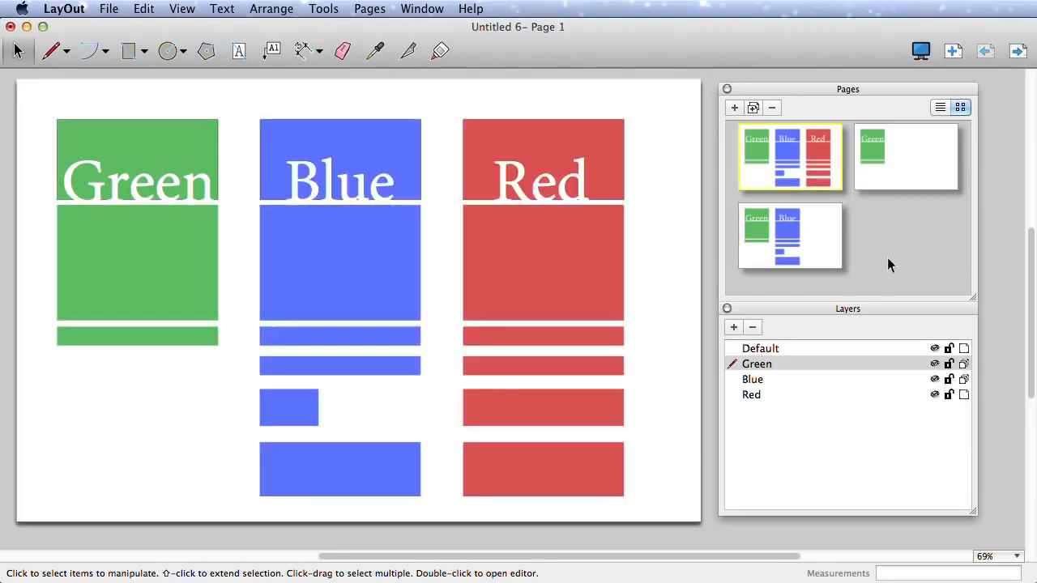
Draw a circle on the Red layer, centred between the blue and red columns and overlapping both.
key("c")
left_click(766, 395)
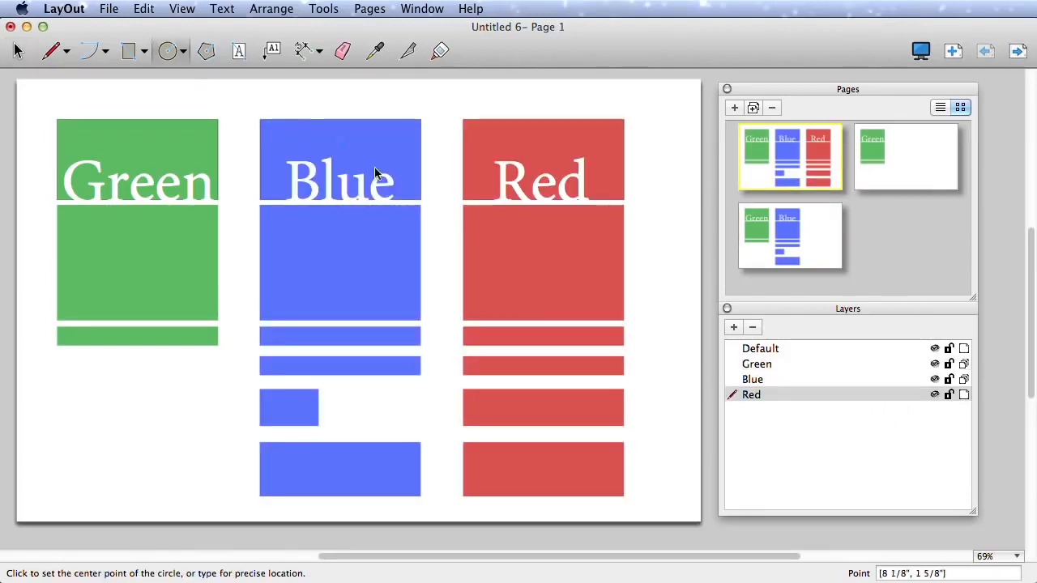
left_click(444, 299)
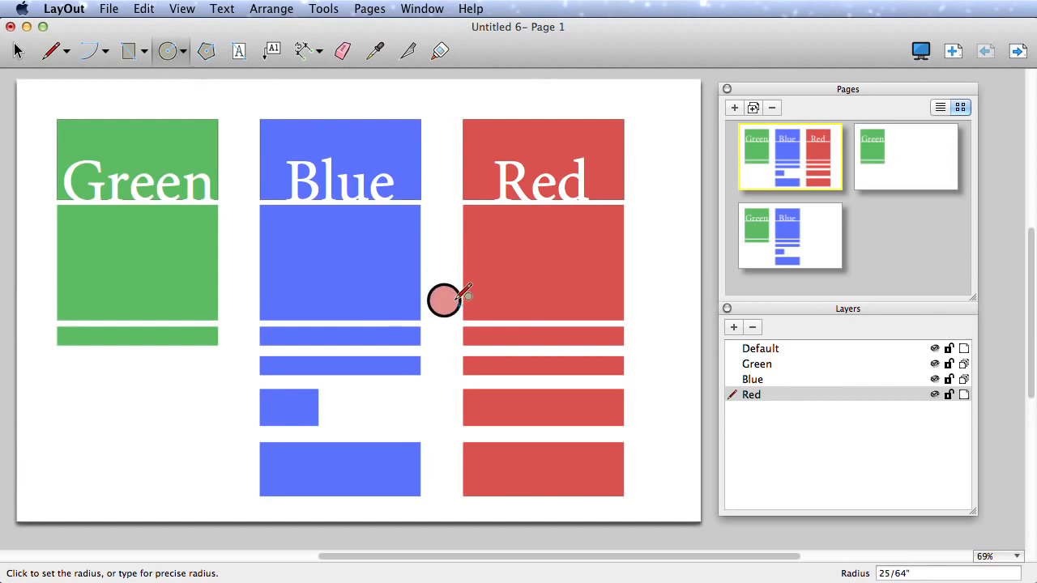
left_click(512, 301)
key("space")
Send the circle to the back of the Red layer, behind the red column's shapes.
left_click(480, 301)
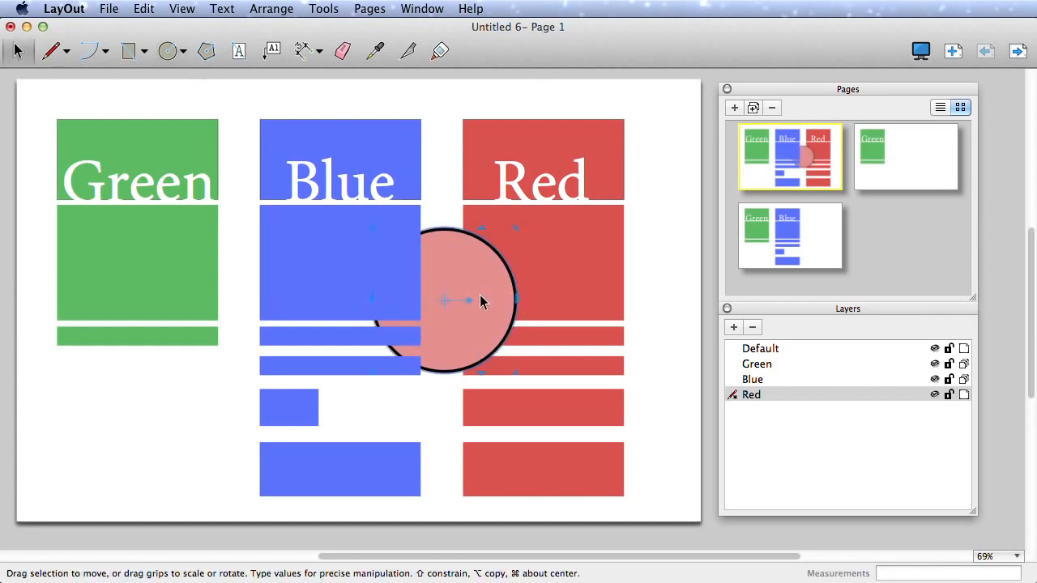
right_click(476, 291)
mouse_move(604, 369)
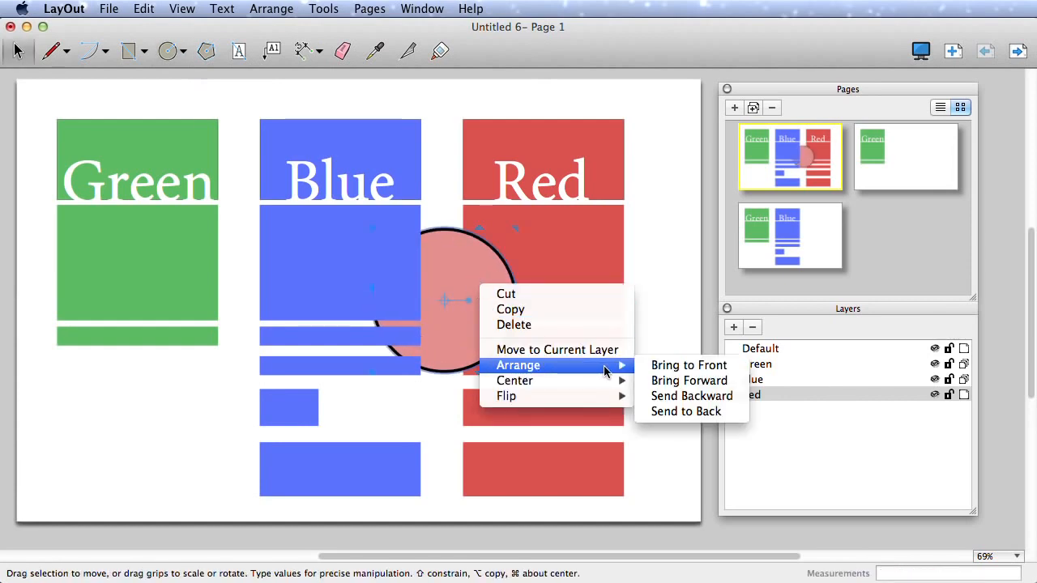
left_click(677, 411)
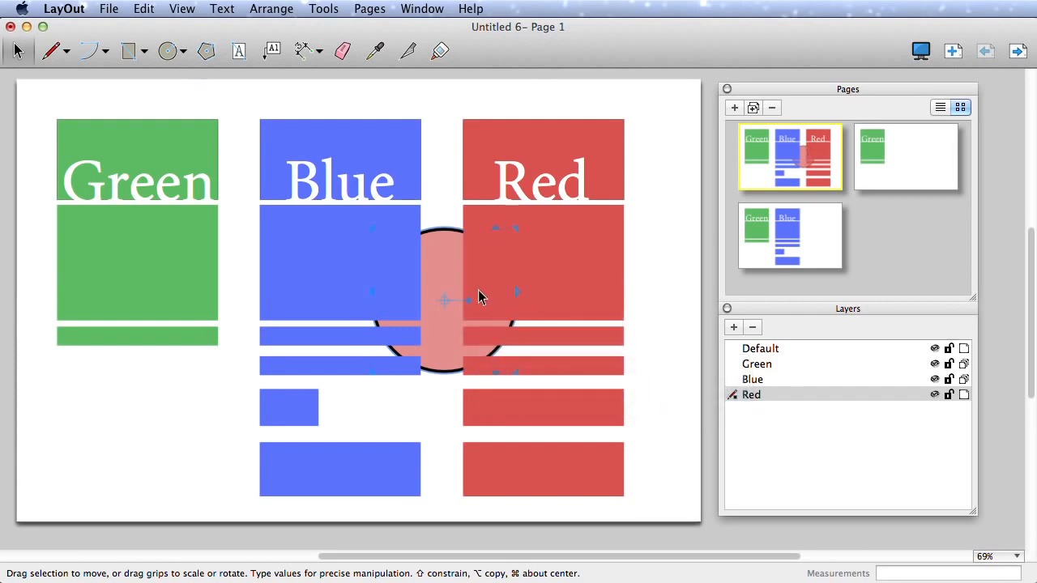
mouse_move(753, 394)
left_mouse_down()
mouse_move(759, 376)
mouse_move(758, 405)
left_mouse_up()
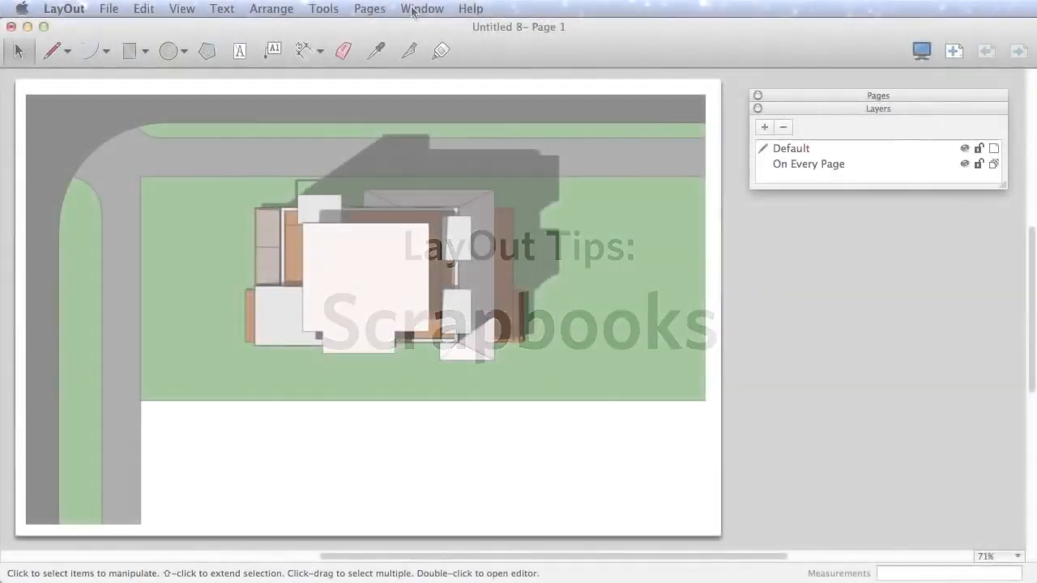
In the site plan document, show the Scrapbooks and open the Sub Compact, Simple page of the Cars scrapbook.
left_click(422, 9)
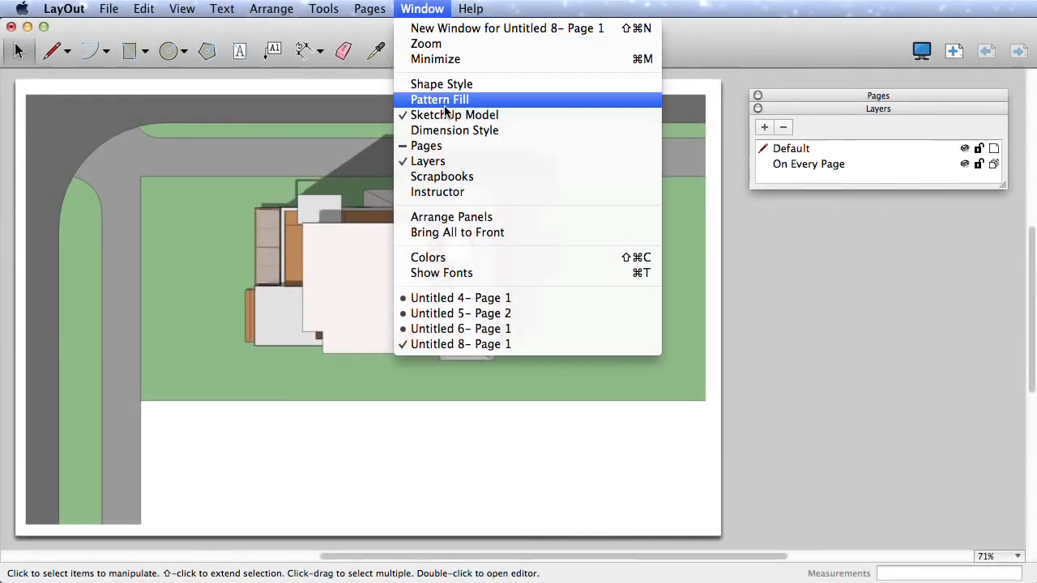
left_click(452, 178)
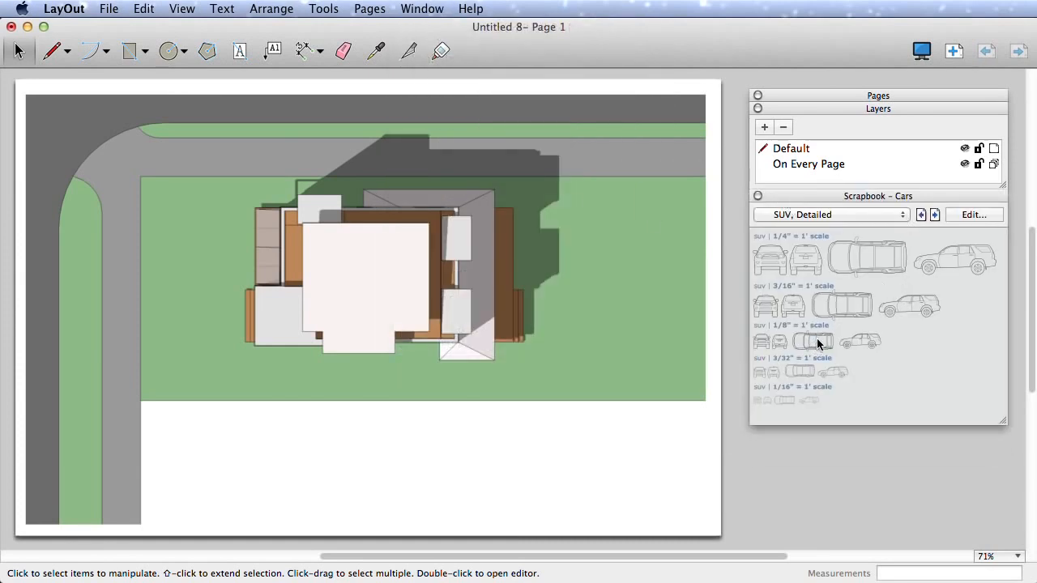
left_click(834, 215)
left_click(810, 153)
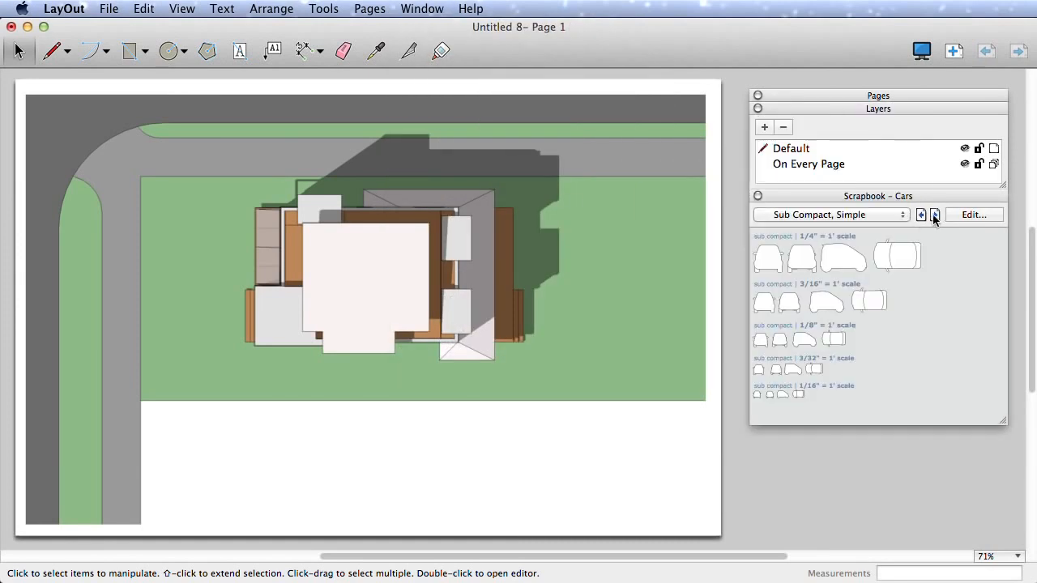
Browse to Hybrid, Detailed and place its 1/8" = 1' plan-view car on the lawn by the house's lower-right corner.
left_click(934, 214)
left_click(934, 215)
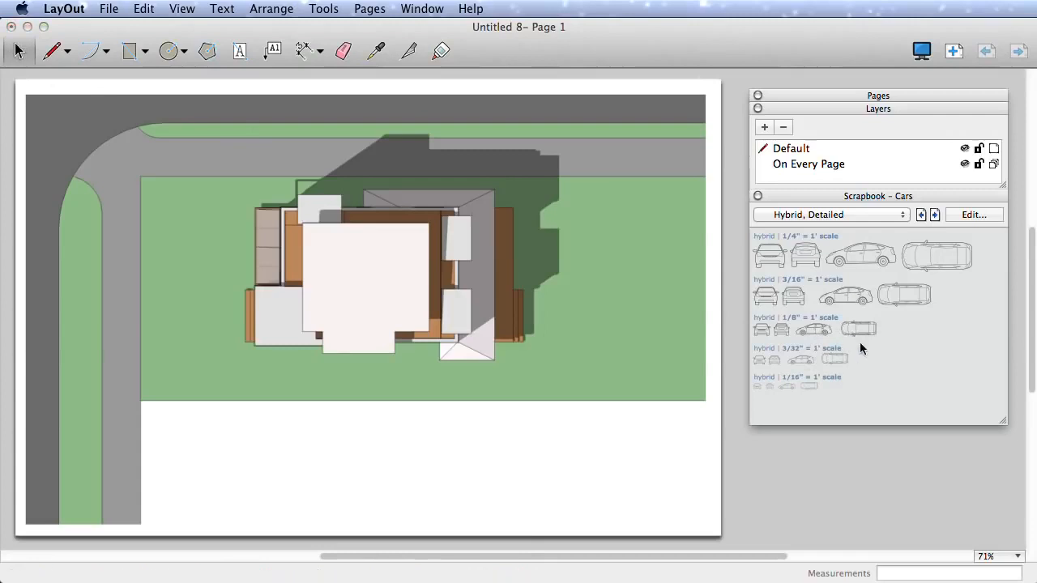
left_click_drag(858, 330, 602, 403)
left_click_drag(524, 377, 534, 379)
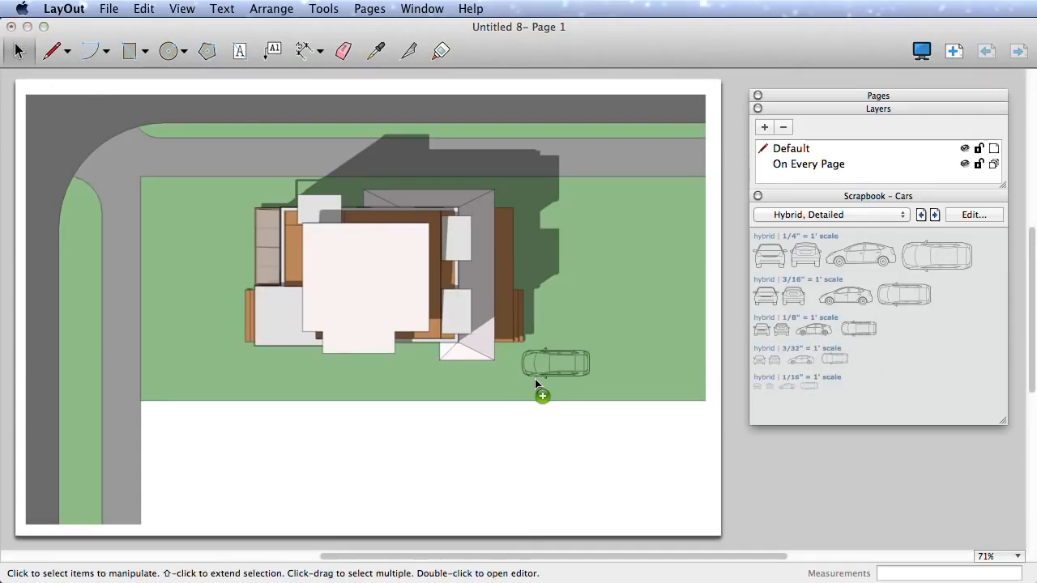
From the Trees (Plan) Geometric scrapbook, place three clustered trees right of the car and three separate trees along the page's lower edge.
left_click(901, 215)
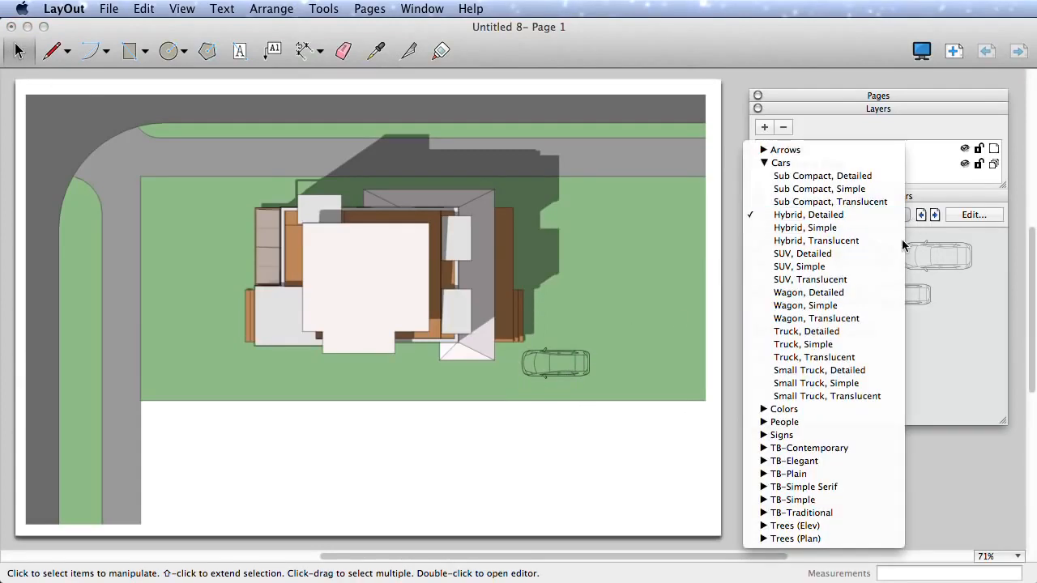
left_click(807, 536)
left_click_drag(847, 366, 671, 277)
left_click(669, 481)
left_click(578, 484)
left_click(482, 480)
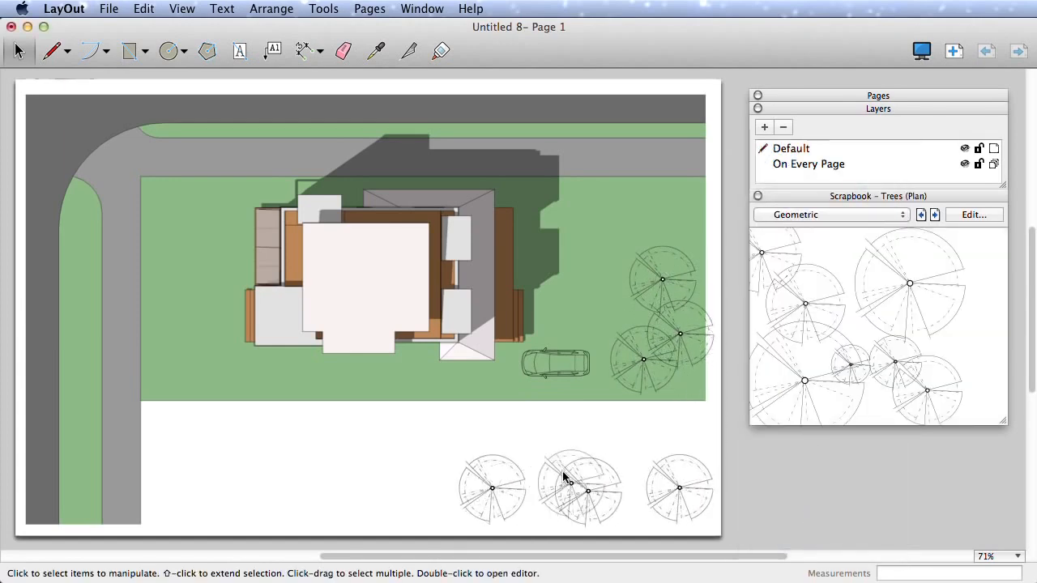
key("Escape")
Place a north arrow from the TB-Simple scrapbook's Drafting Symbols 1 in the white area below the lawn.
left_click(904, 216)
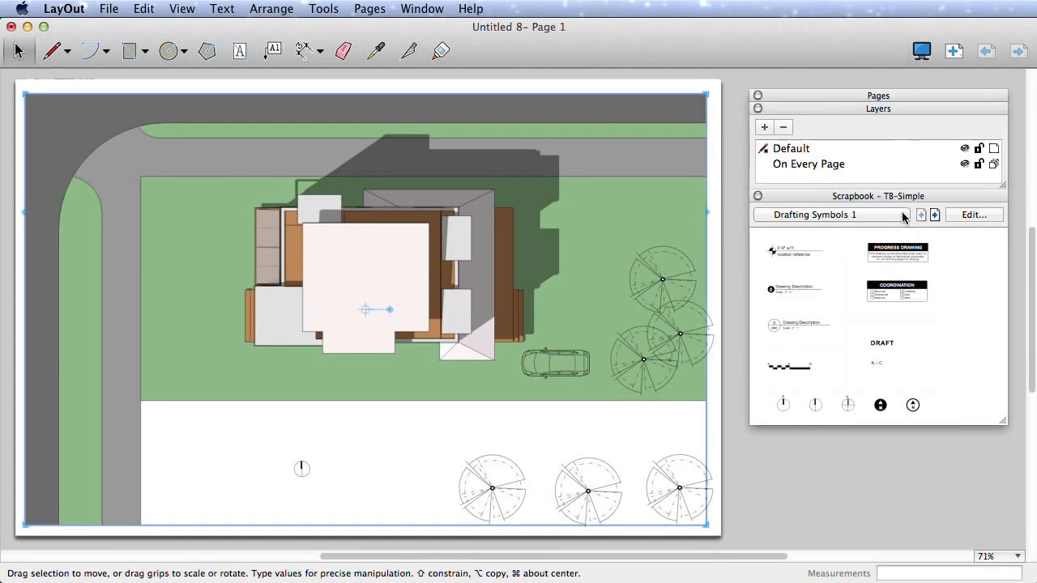
Switch to the Colors scrapbook and browse to Colors 2.
left_click(902, 216)
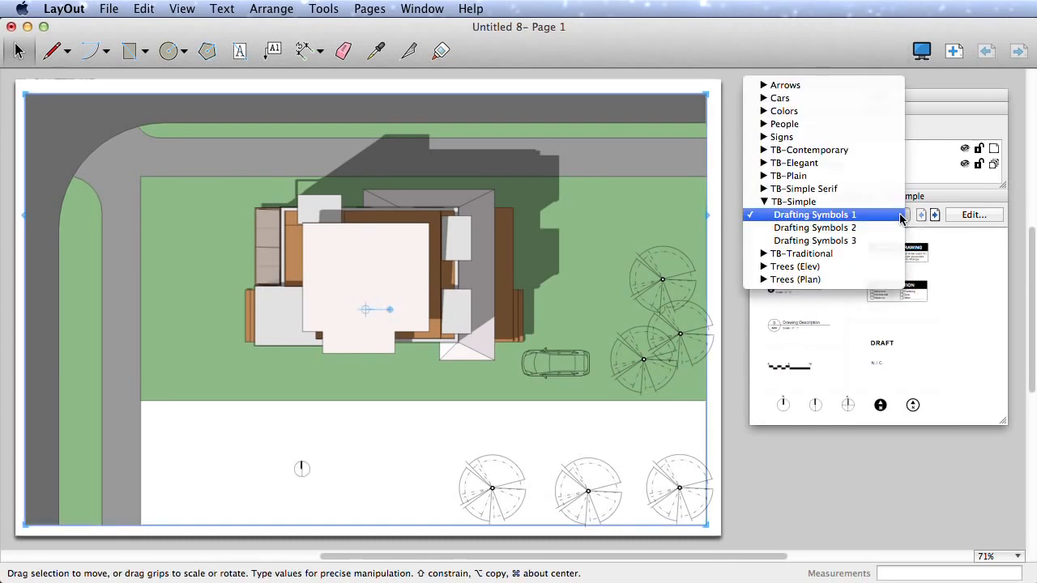
left_click(795, 114)
left_click(935, 214)
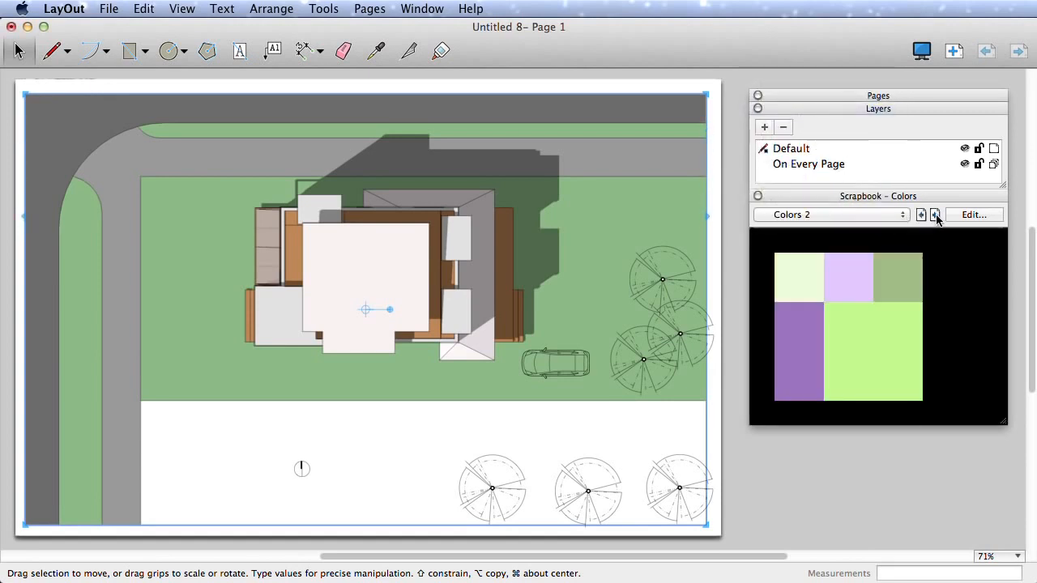
Sample the brown swatch from the Colors 3 scrapbook page and apply it to the three trees below the lawn.
left_click(935, 215)
left_click(377, 51)
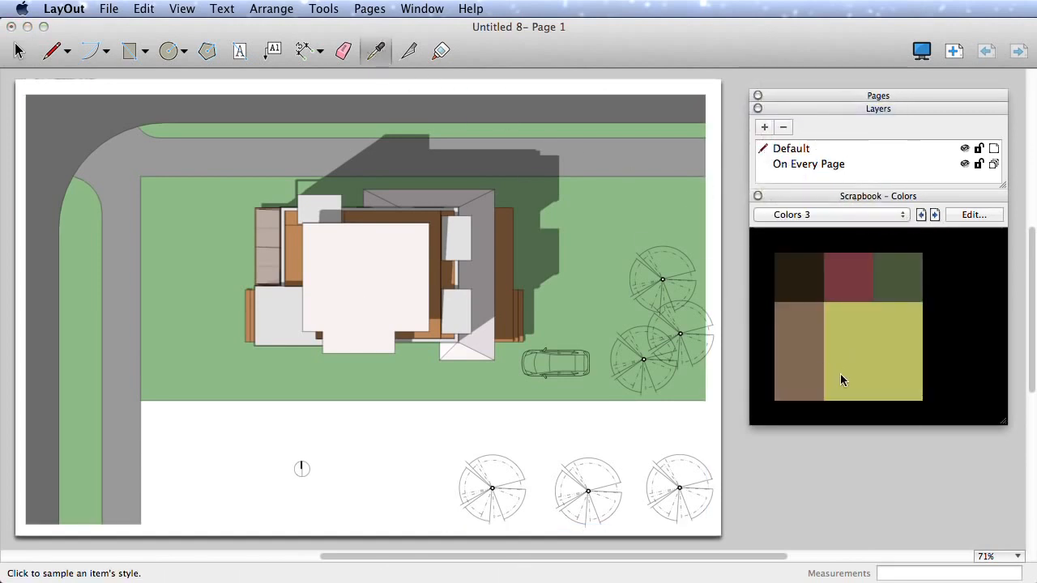
left_click(808, 373)
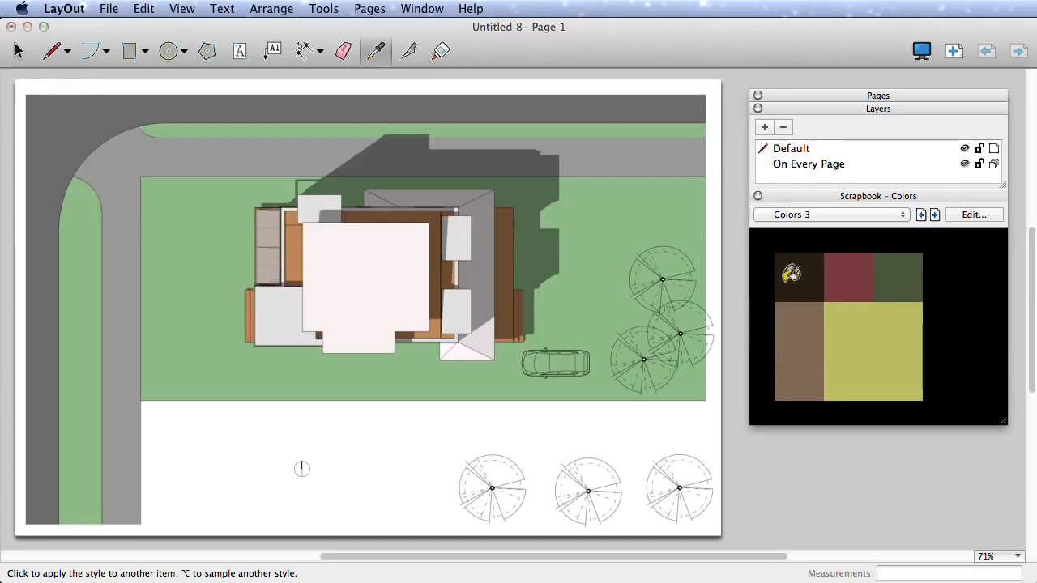
left_click(584, 471)
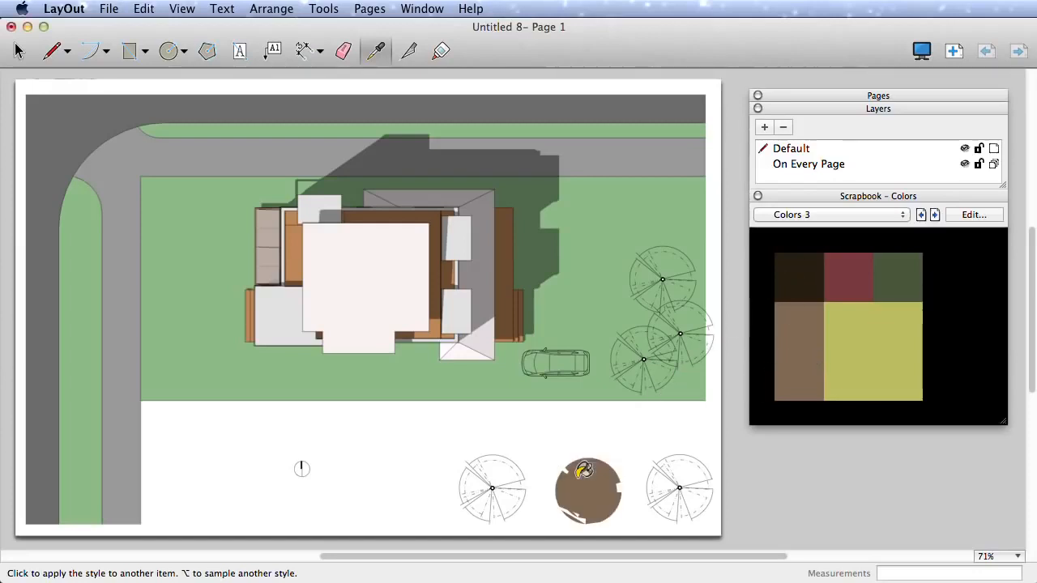
left_click(495, 476)
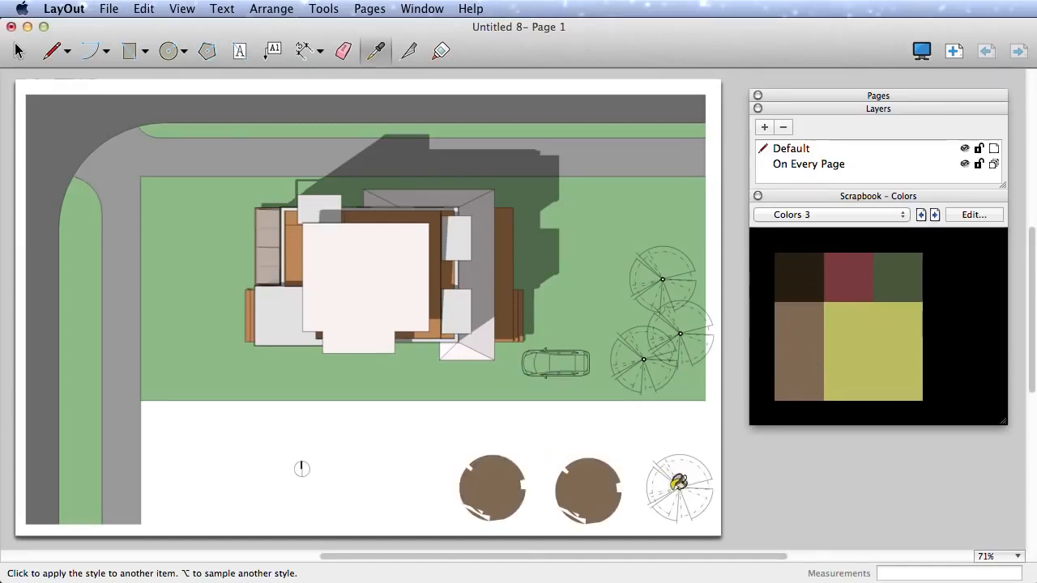
left_click(677, 478)
key("space")
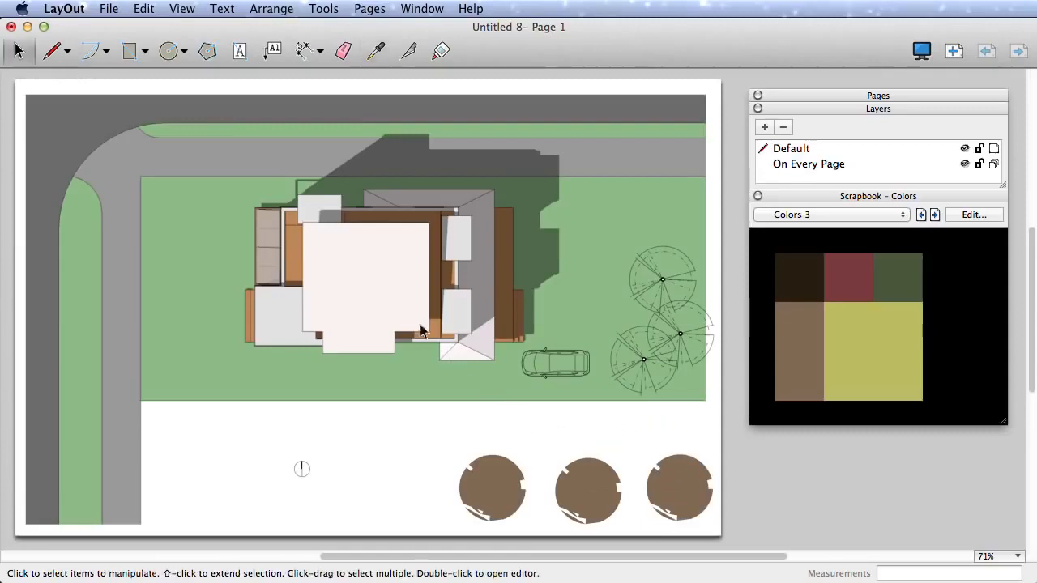
Create a new document from a landscape Plain Paper template.
left_click(110, 9)
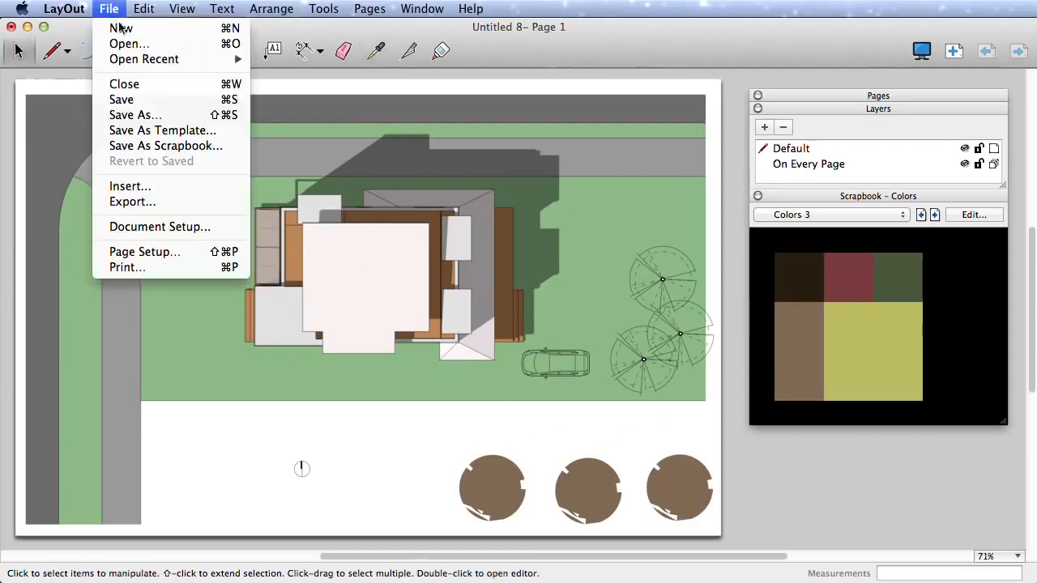
left_click(121, 27)
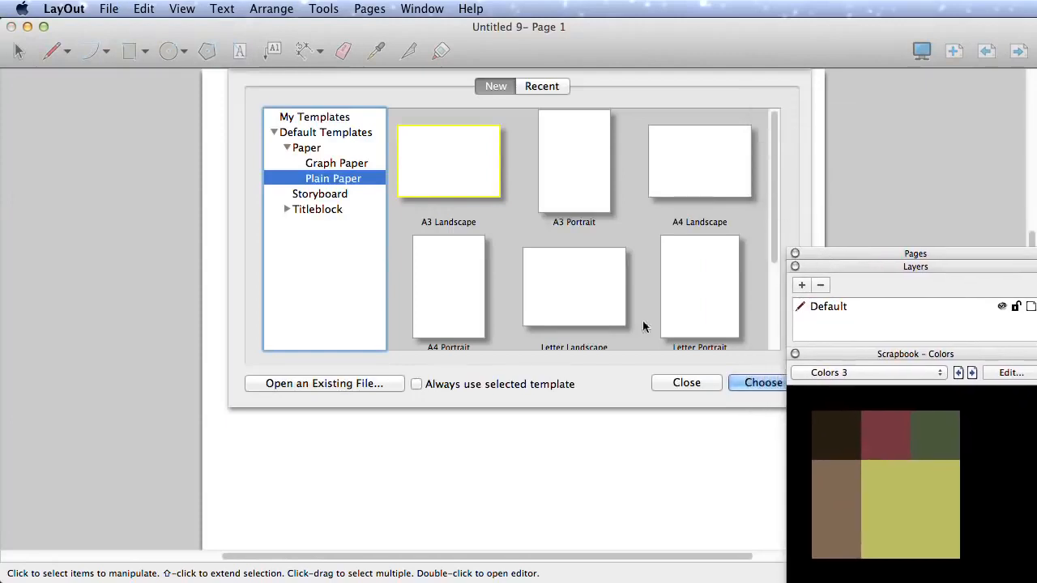
scroll(644, 327, "down", 5)
left_click(474, 299)
left_click(753, 380)
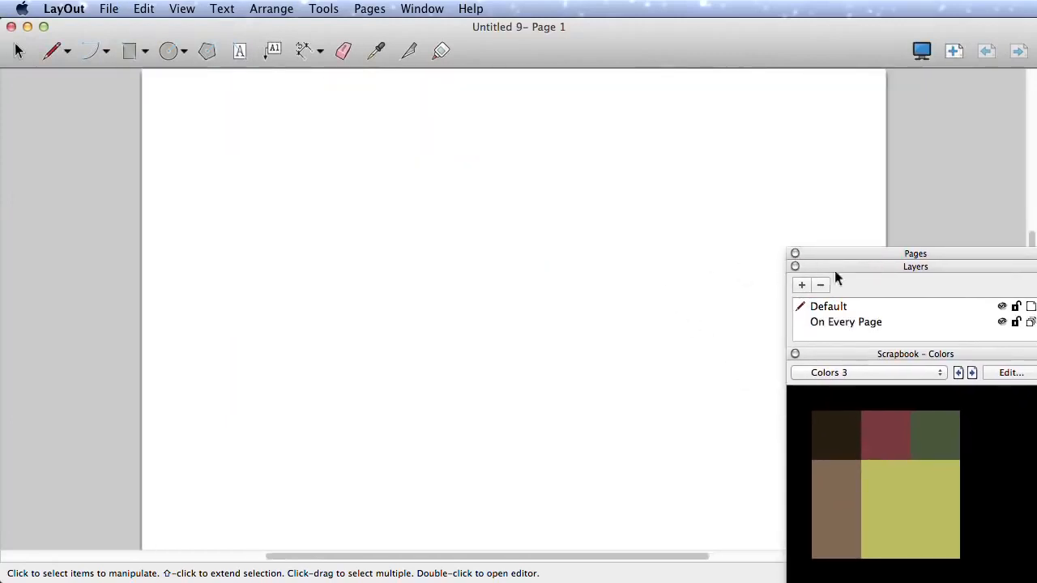
Show the new document's page thumbnails and add two more pages.
left_click(862, 254)
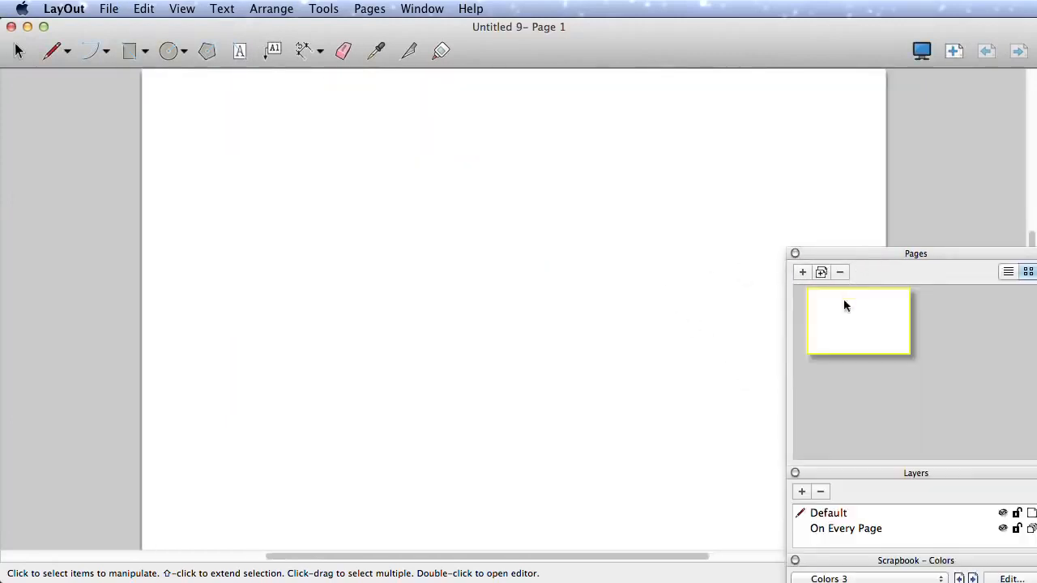
left_click(802, 272)
left_click(801, 273)
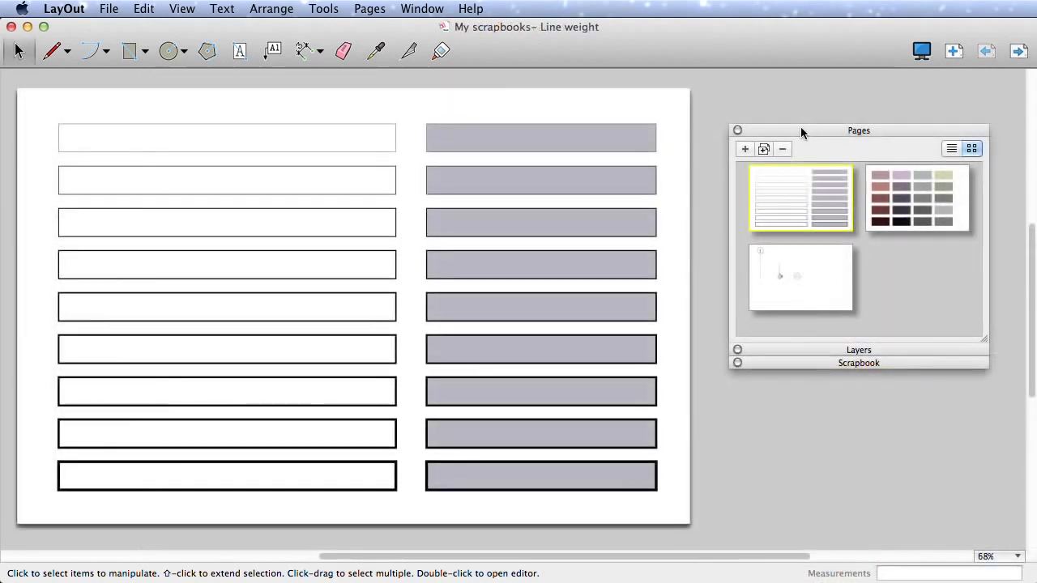
Look through the My scrapbooks document's color swatch, Common symbols and Line weight pages.
left_click_drag(800, 127, 796, 106)
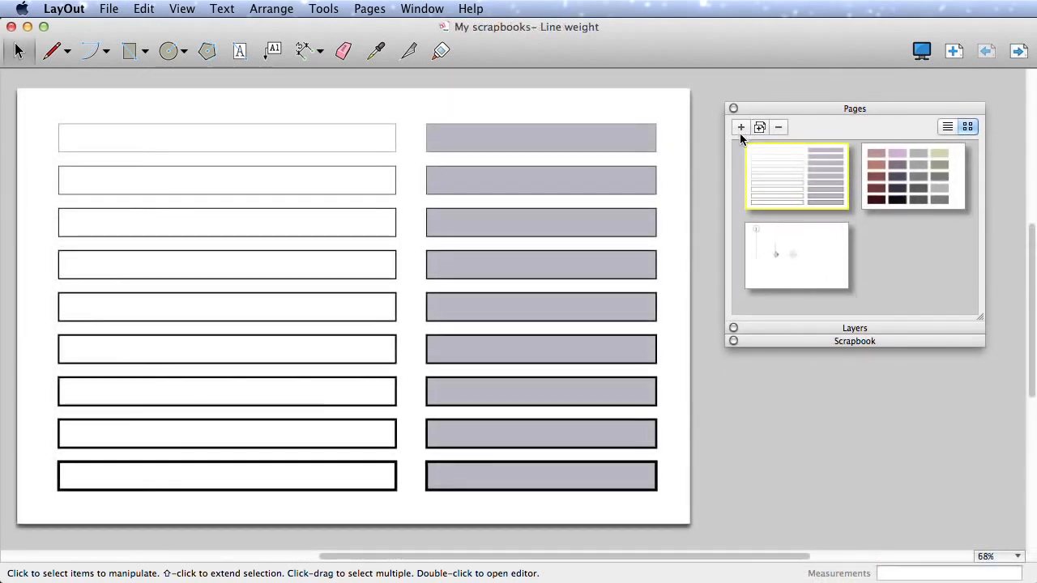
left_click(871, 194)
left_click(818, 272)
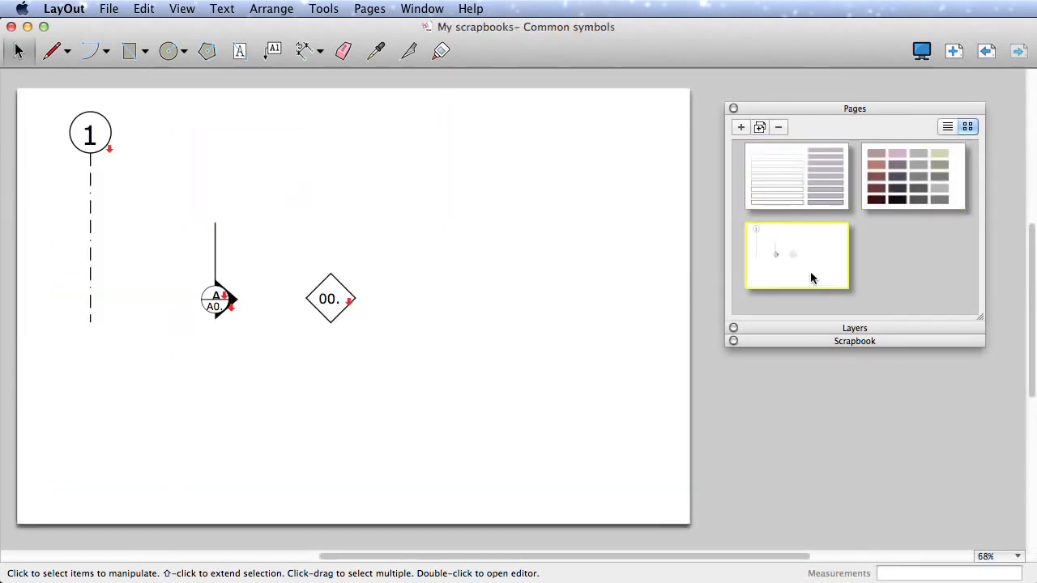
left_click(801, 193)
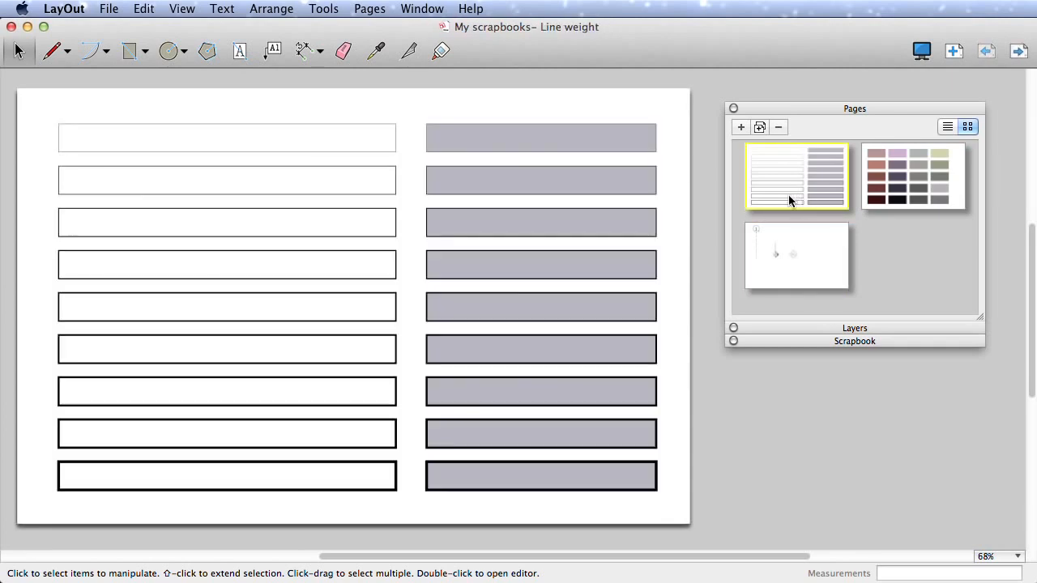
Save the document as a scrapbook named My scrapbooks in the SketchUp 2013/LayOut/Scrapbooks folder.
left_click(106, 9)
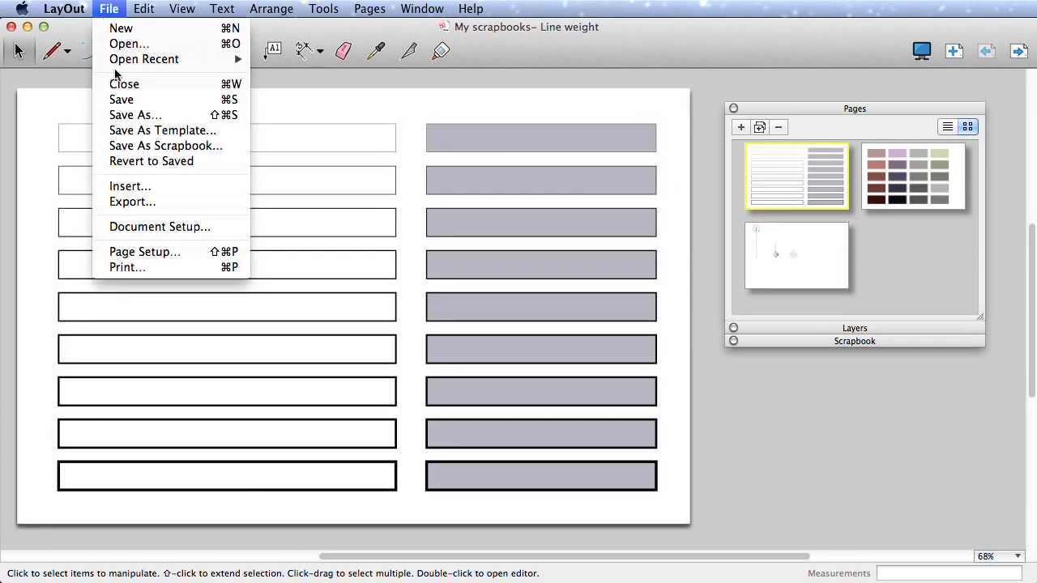
left_click(210, 147)
left_click(595, 314)
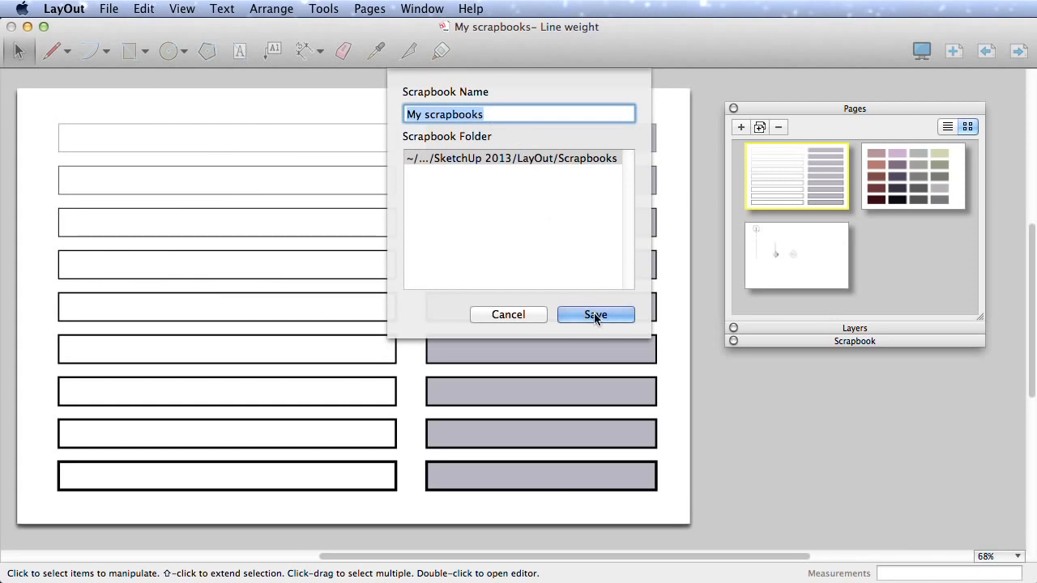
Switch the scrapbook collection to My scrapbooks and leaf through its pages, returning to Line weight.
left_click(798, 339)
left_click(866, 153)
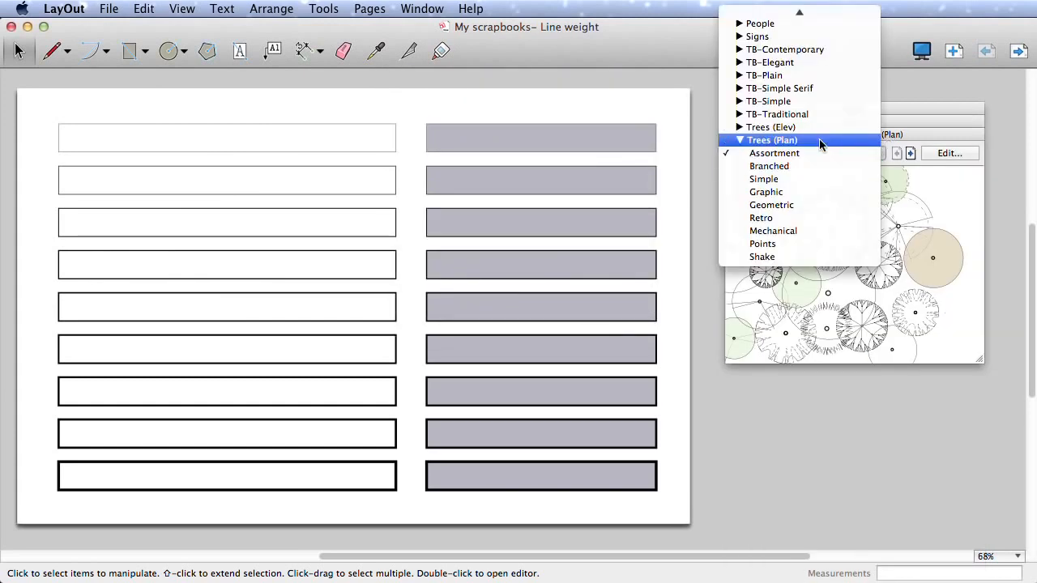
left_click(802, 14)
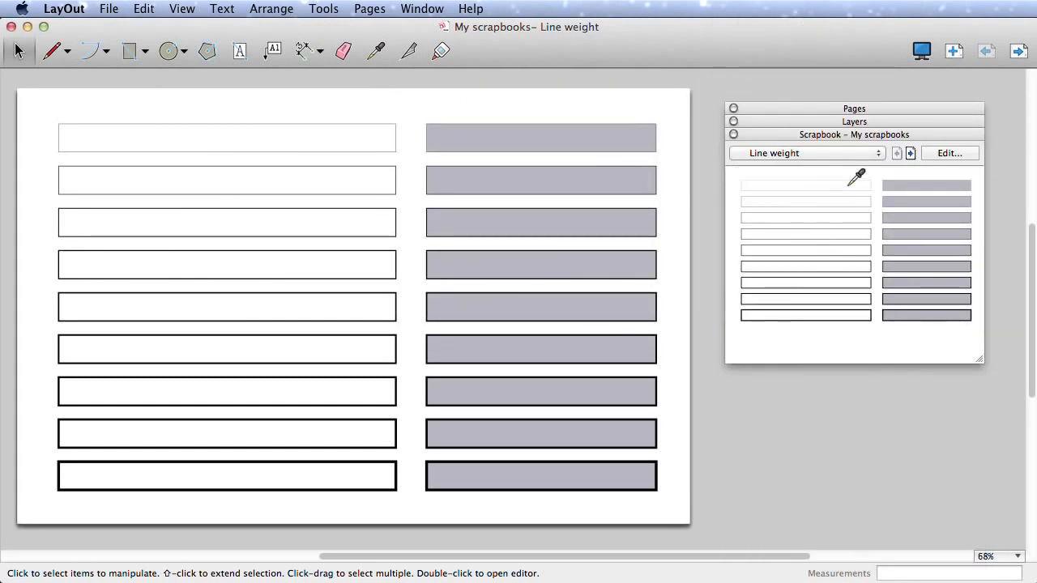
left_click(911, 153)
left_click(910, 153)
left_click(896, 153)
left_click(896, 153)
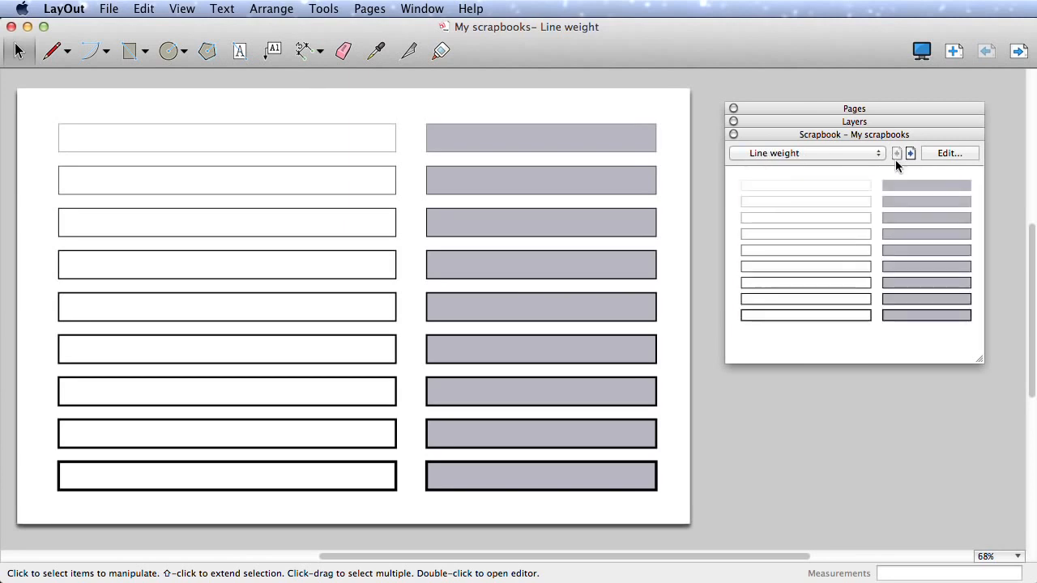
Save the document as a template named Scrapbooks Template in the SketchUp 2013/LayOut/Templates folder.
left_click(108, 9)
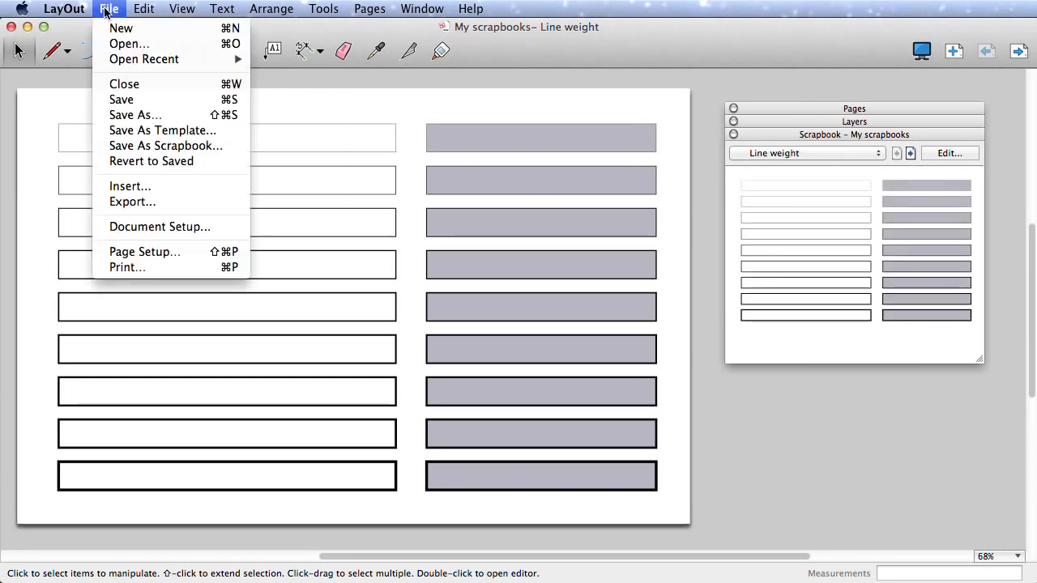
left_click(174, 132)
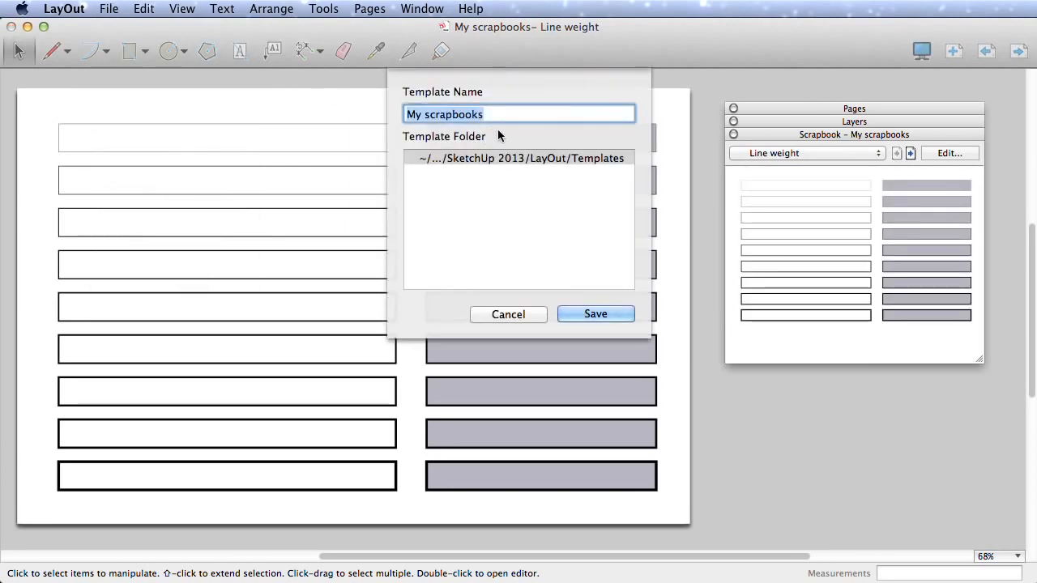
left_click_drag(488, 116, 362, 119)
type("Scrapb")
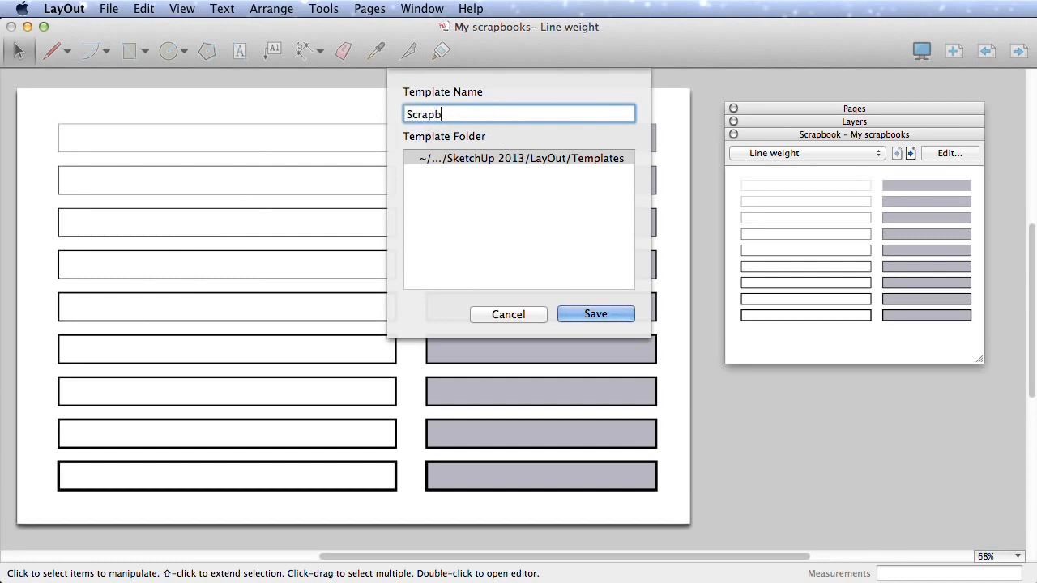
type("ooks Template")
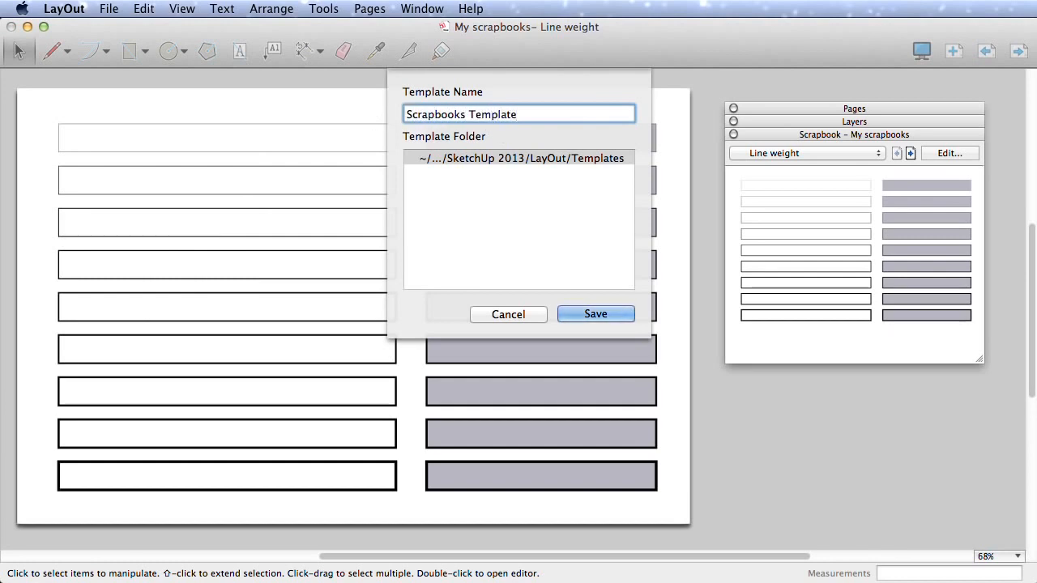
left_click(588, 308)
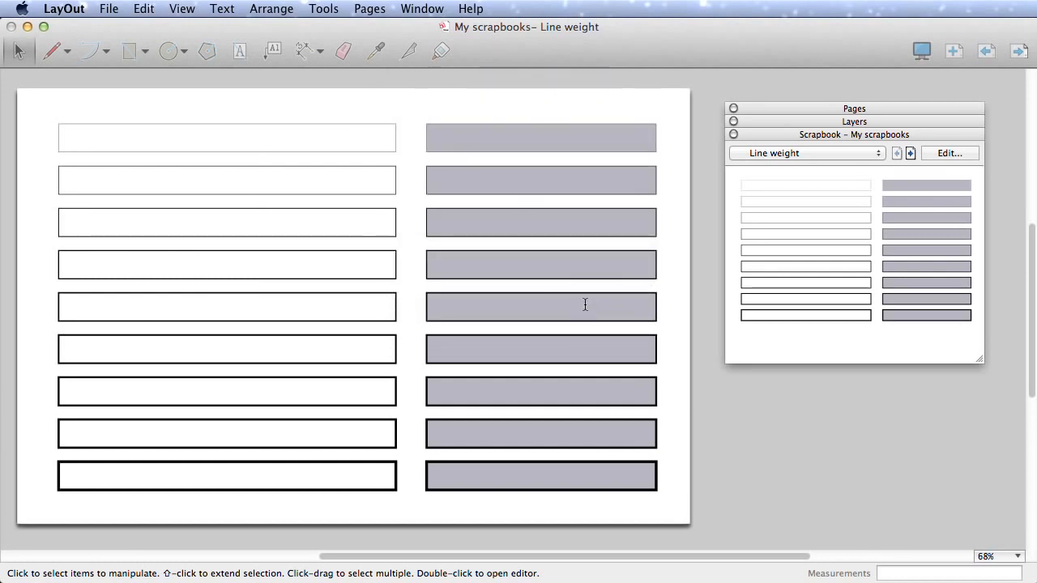
Start a new document from Scrapbooks Template in My Templates after browsing the default Storyboard and Plain Paper templates.
left_click(105, 9)
left_click(116, 26)
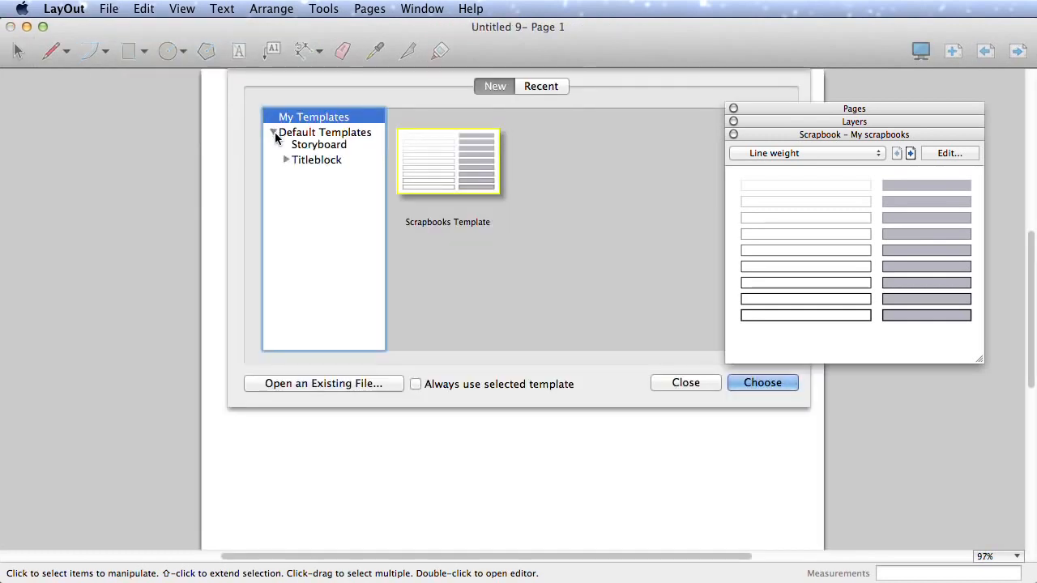
left_click(309, 164)
left_click(286, 147)
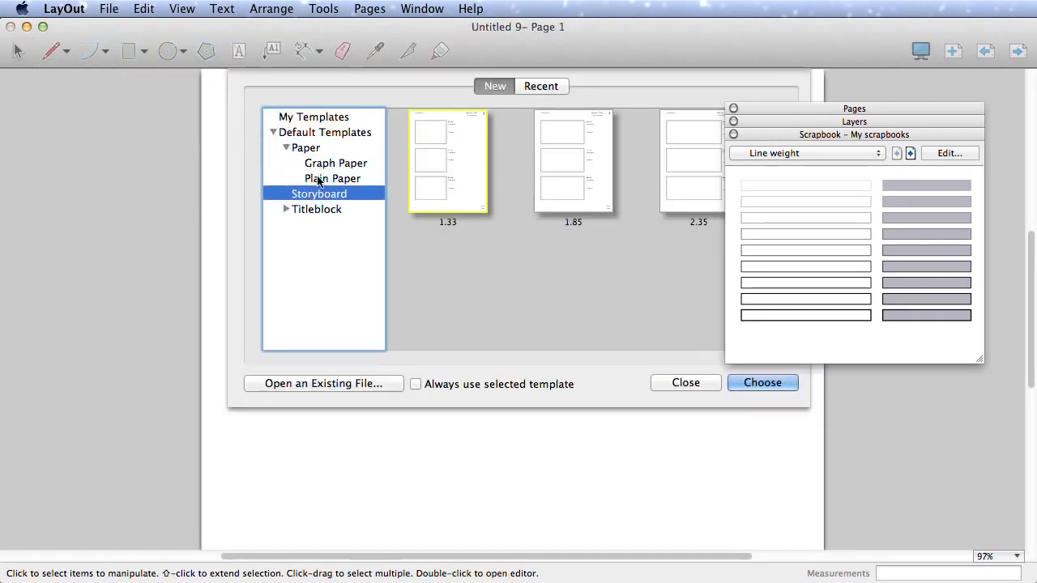
left_click(332, 180)
left_click(314, 119)
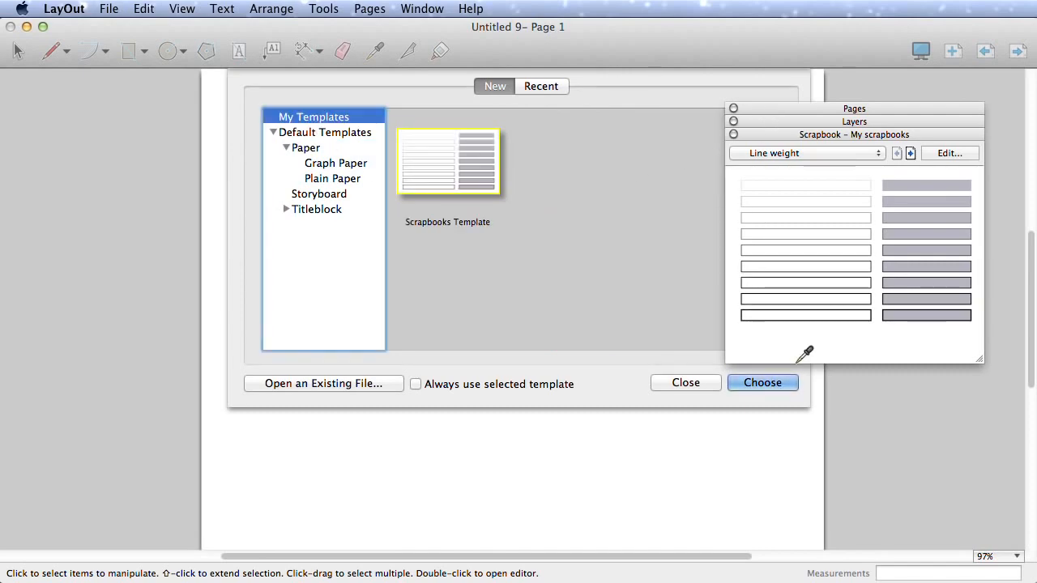
left_click(760, 382)
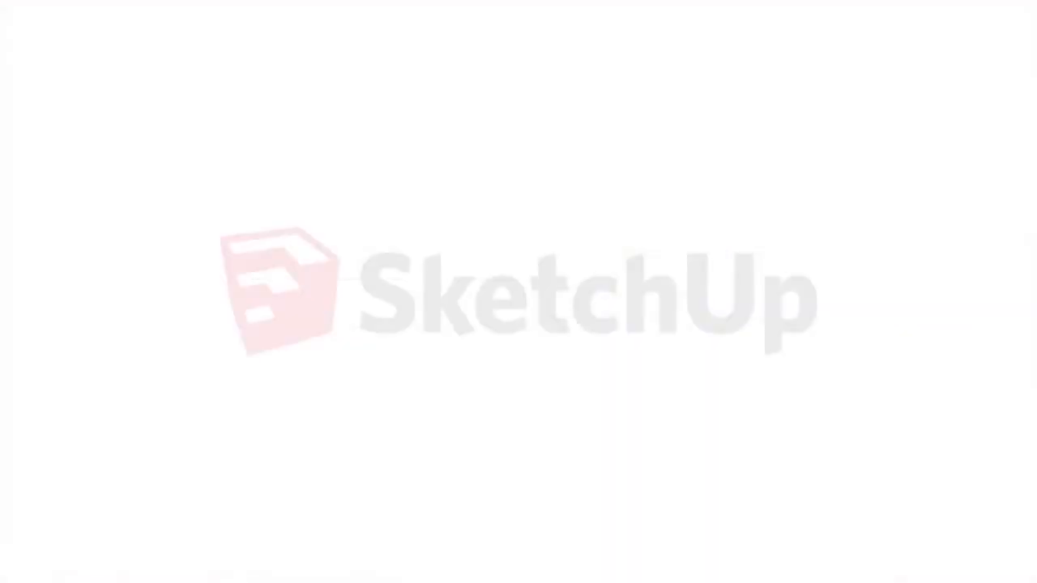